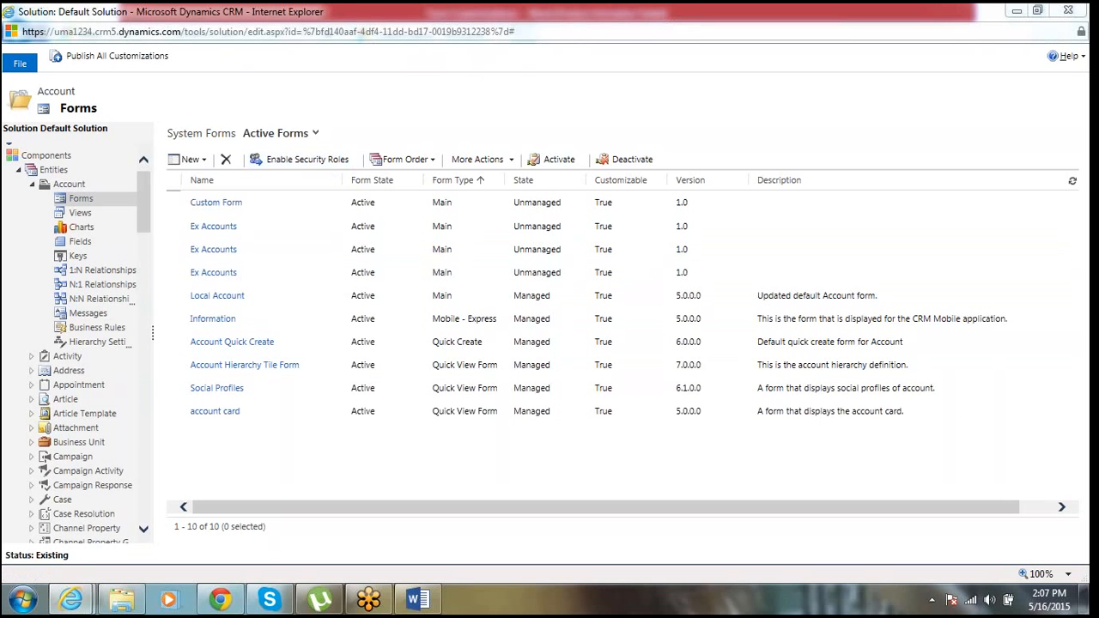
# Set the Account entity's Custom Form to display to everyone in its security role assignment and save
pyautogui.click(319, 208)
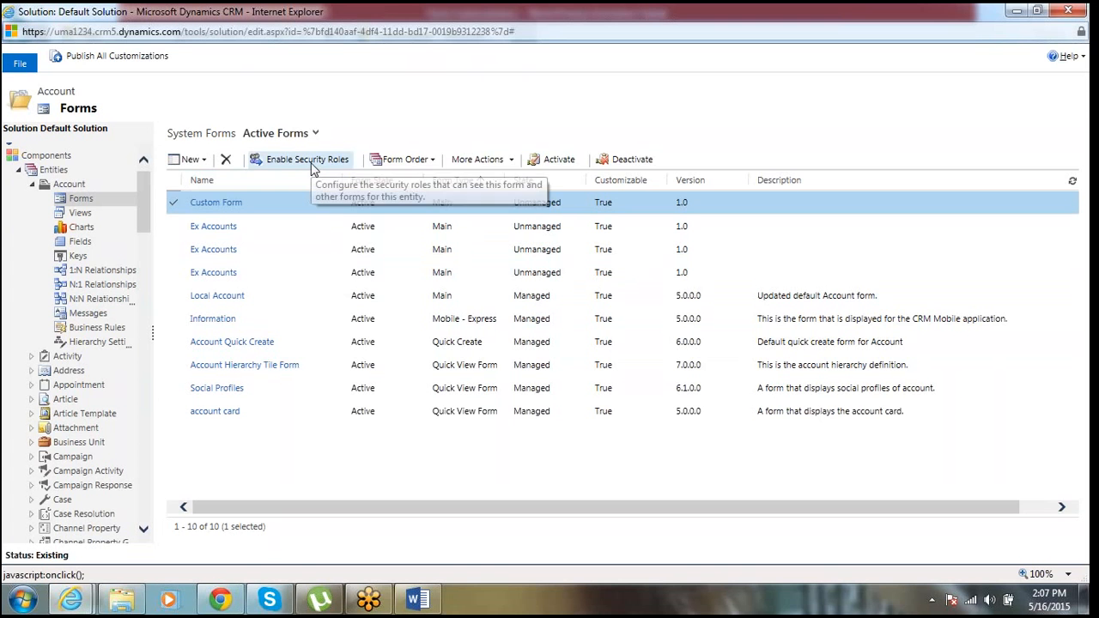
pyautogui.click(312, 166)
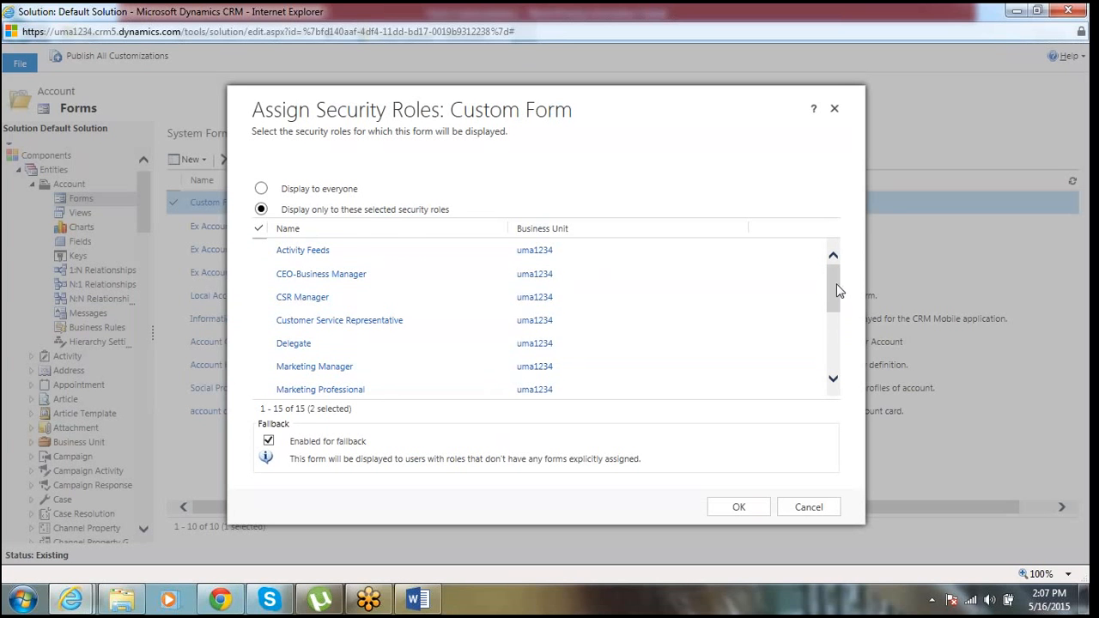
pyautogui.moveTo(842, 290); pyautogui.dragTo(834, 381)
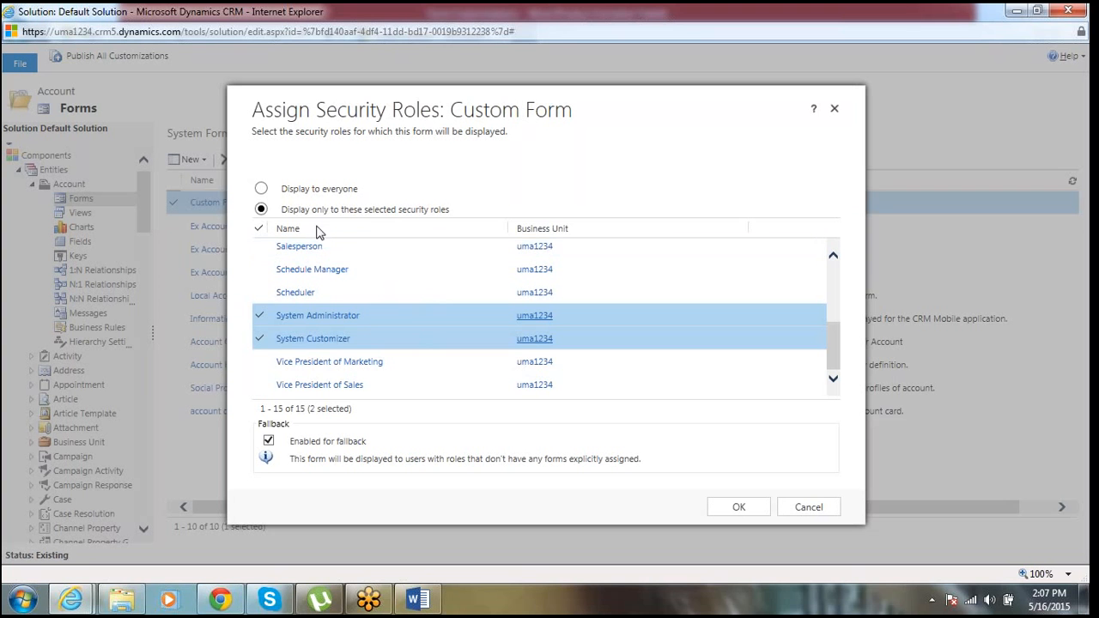
pyautogui.click(262, 189)
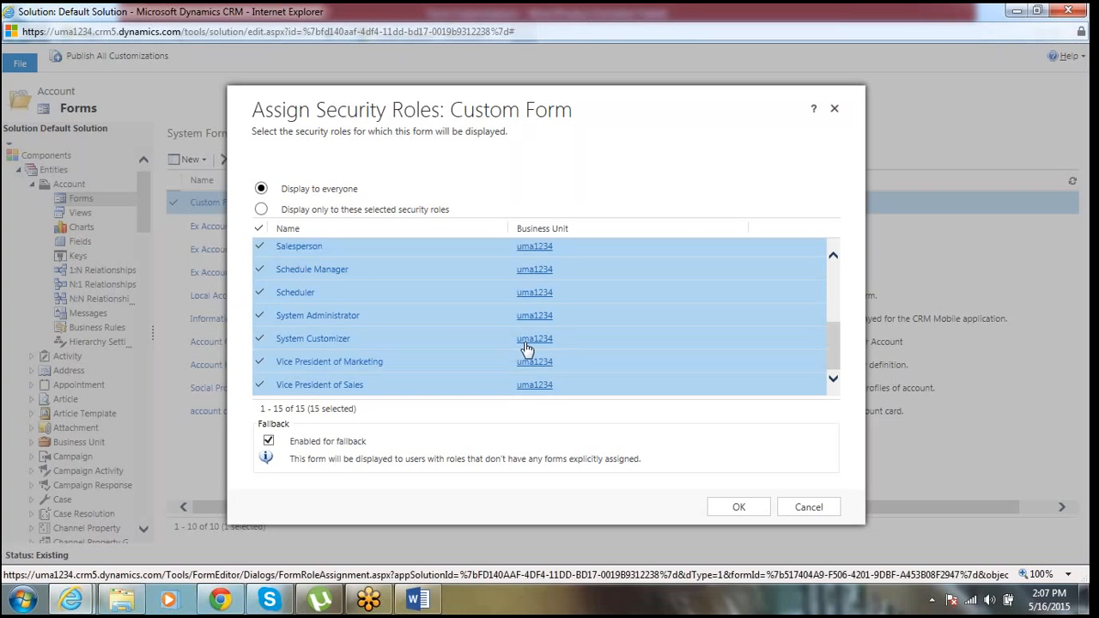
pyautogui.click(740, 509)
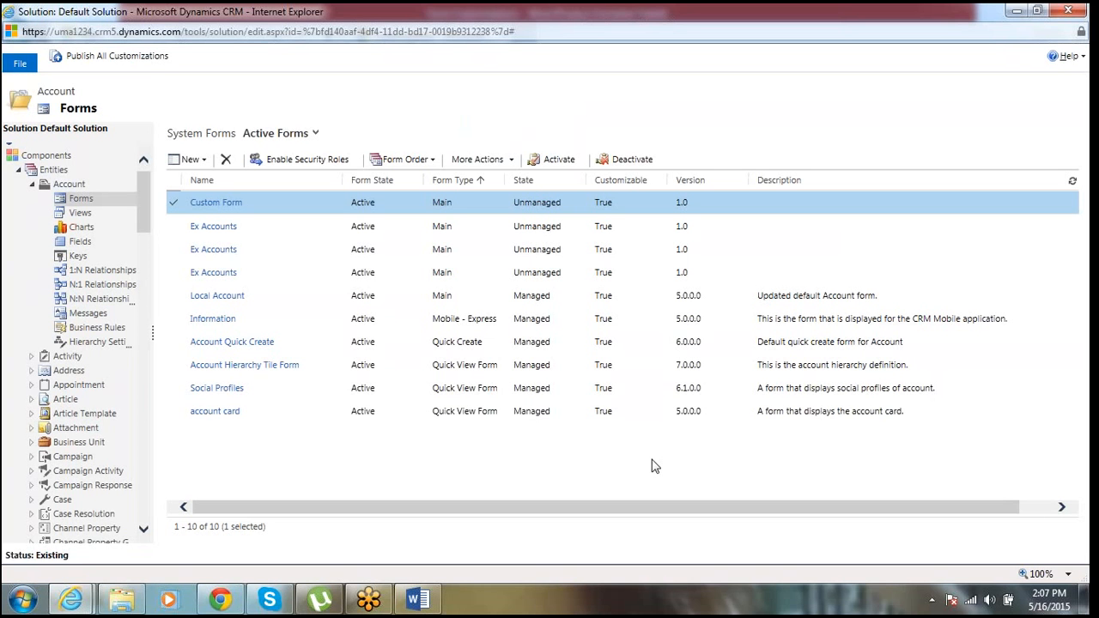
# Restrict Custom Form to selected security roles, clearing all roles and assigning only CSR Manager
pyautogui.click(290, 166)
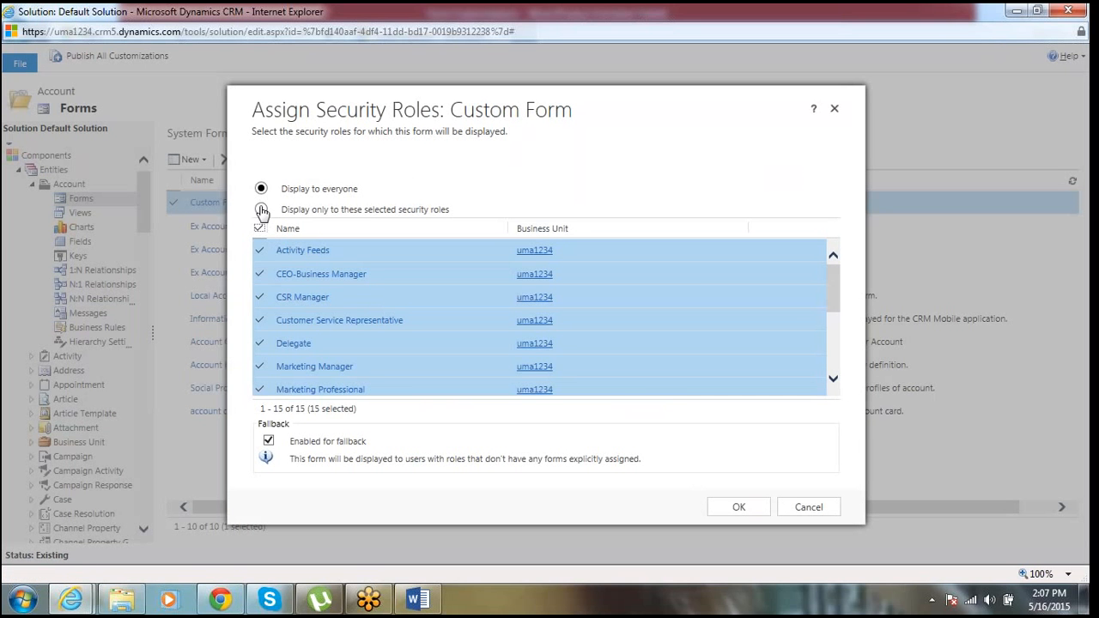
pyautogui.click(262, 211)
pyautogui.click(260, 230)
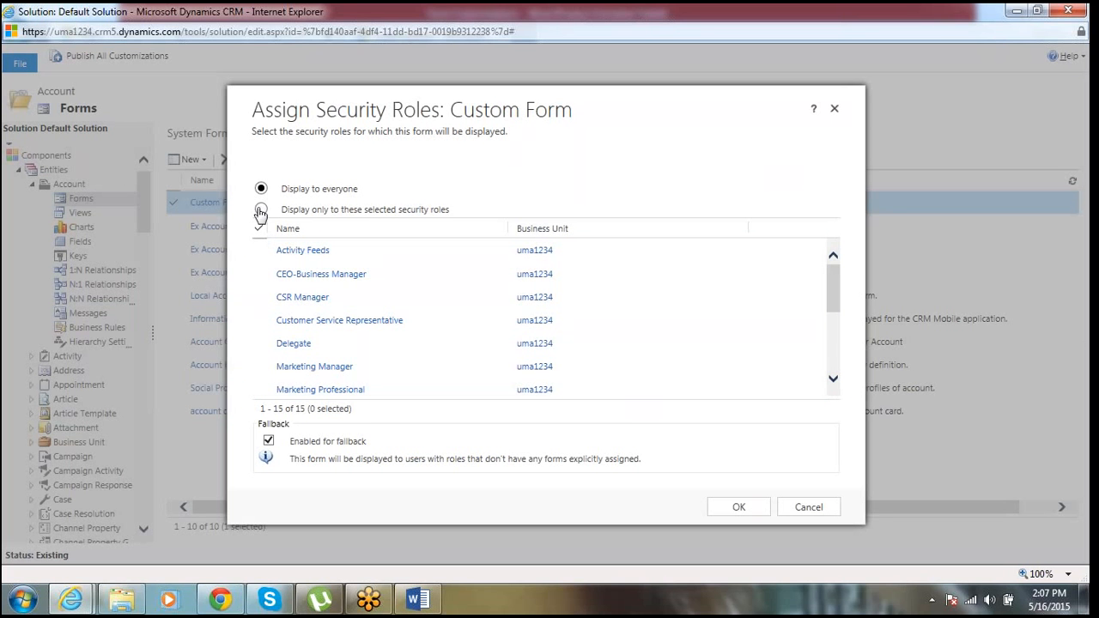
pyautogui.click(261, 305)
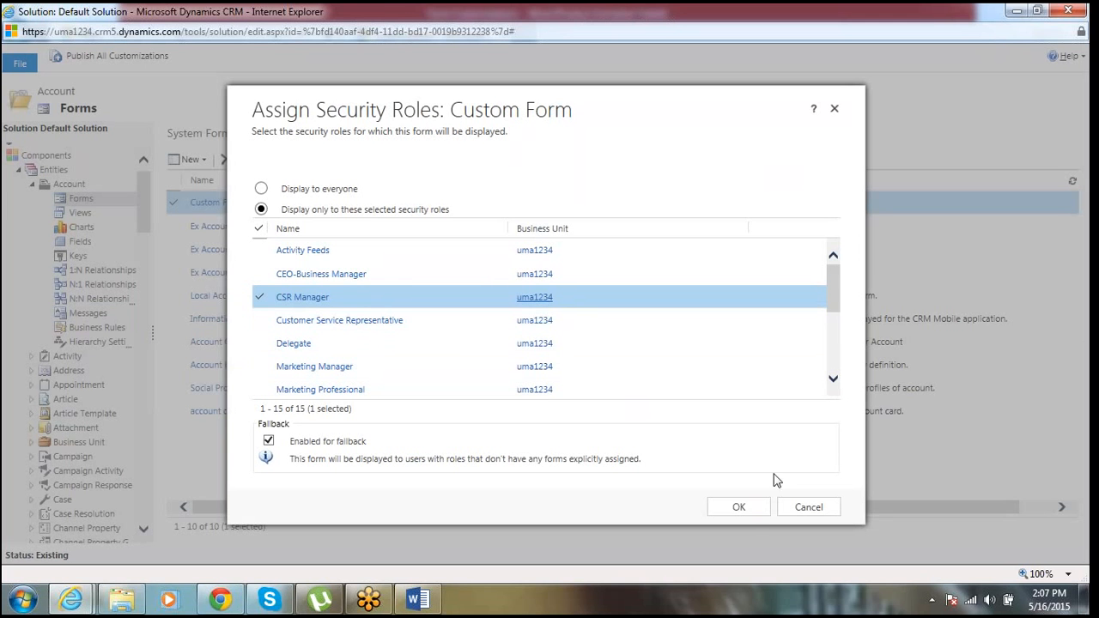
pyautogui.click(740, 508)
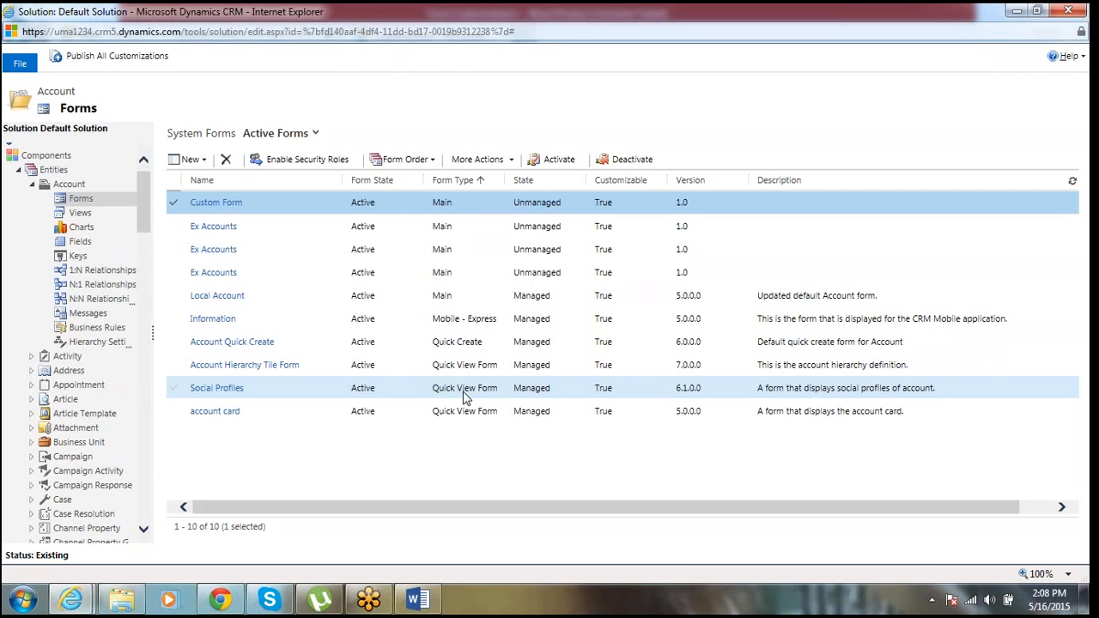
# Move the Information form to the top of the Main Form Set order and save the order
pyautogui.click(432, 163)
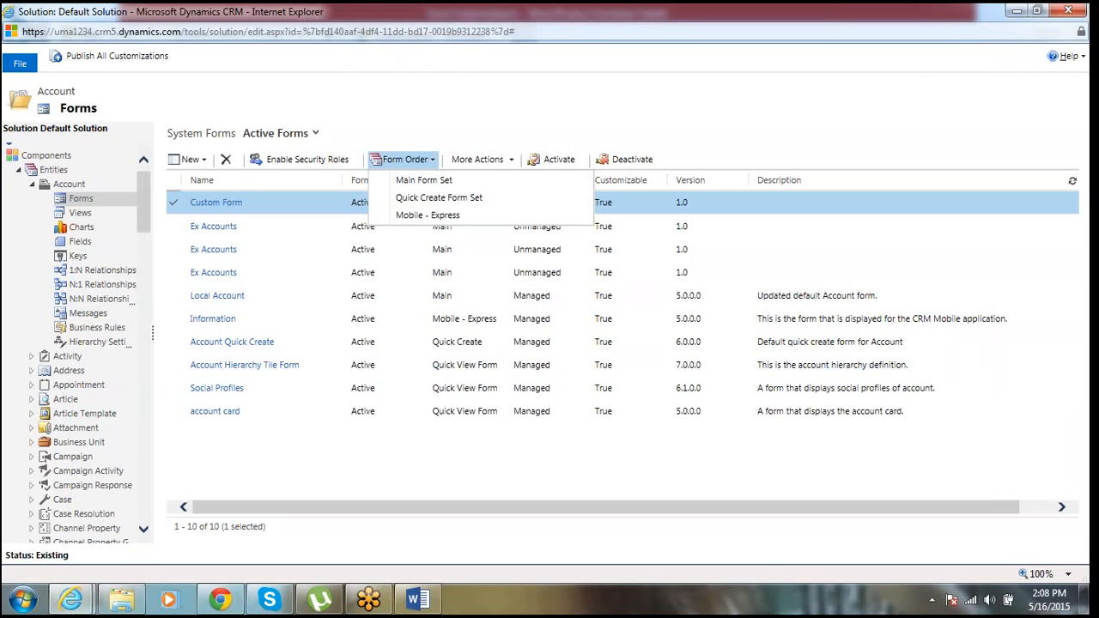
pyautogui.click(436, 185)
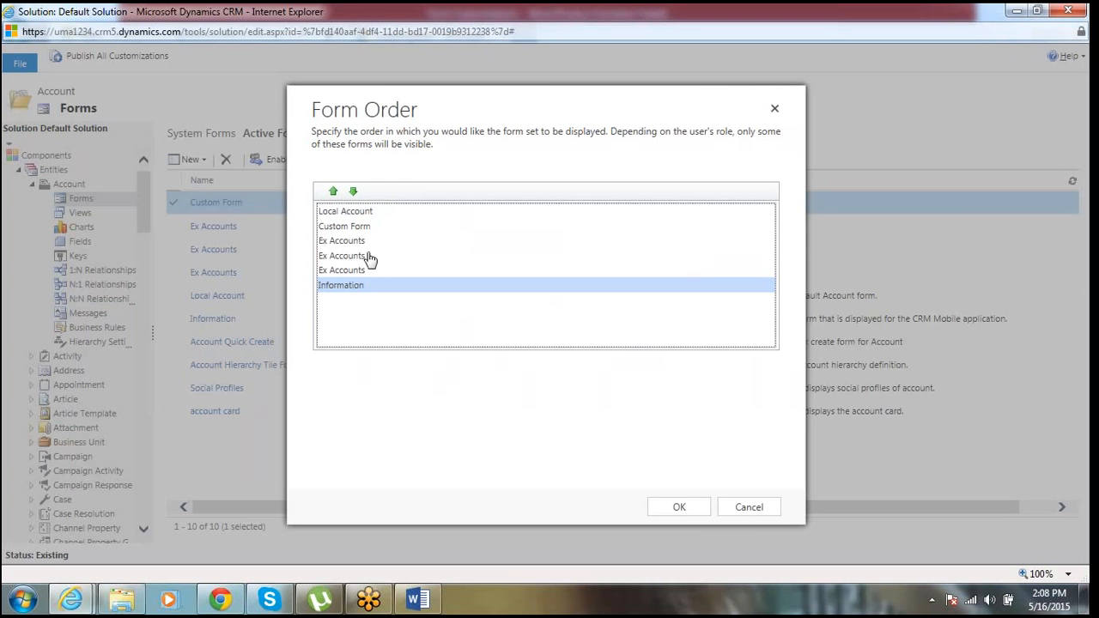
pyautogui.click(333, 190)
pyautogui.click(334, 191)
pyautogui.click(334, 191)
pyautogui.click(334, 191)
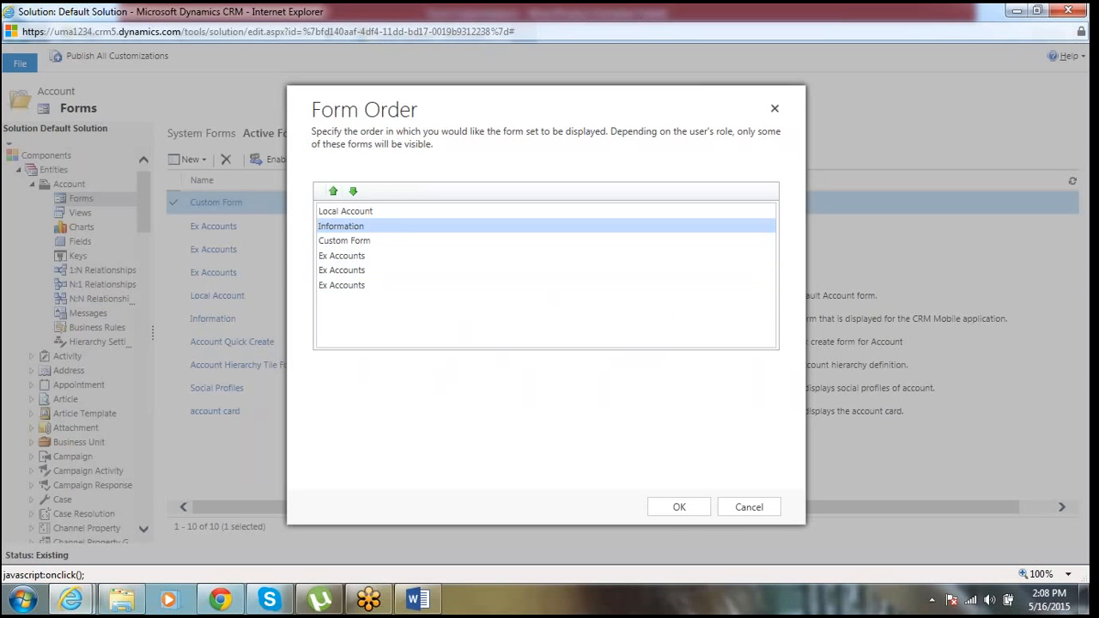
pyautogui.click(333, 191)
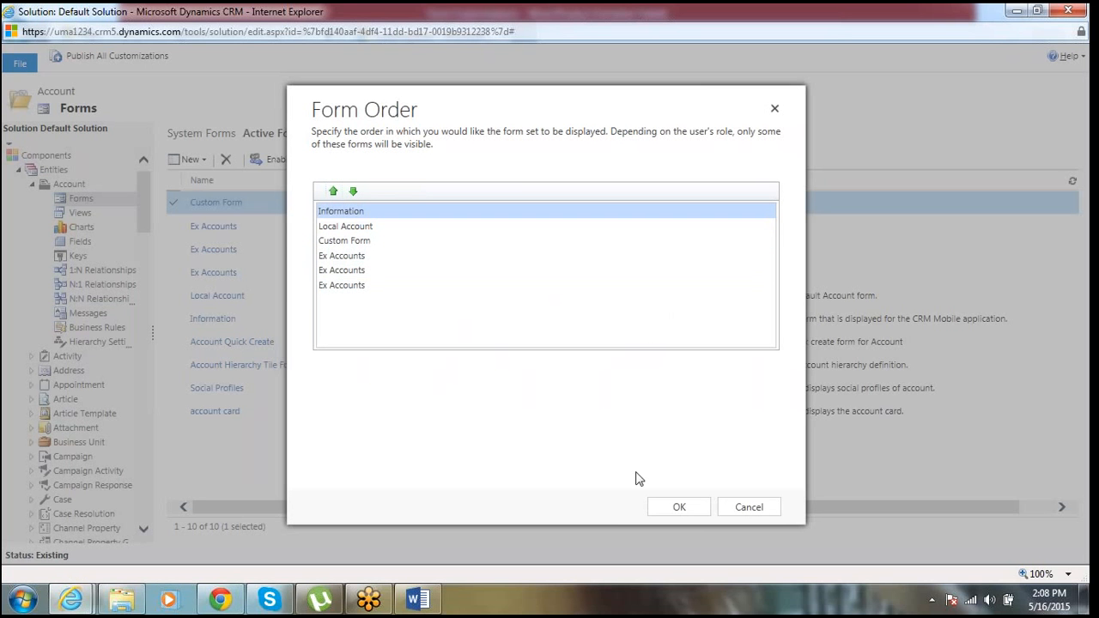
pyautogui.click(677, 508)
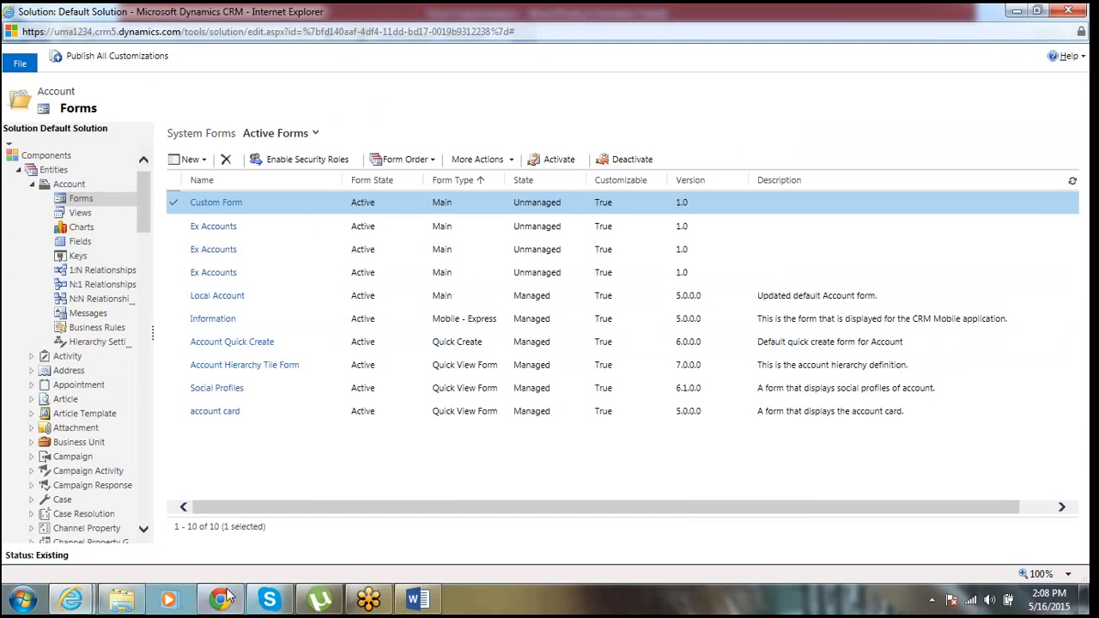
# Switch to the main CRM window, open the A. Datum Corporation (sample) account under Service, and list its selectable forms
pyautogui.moveTo(69, 604)
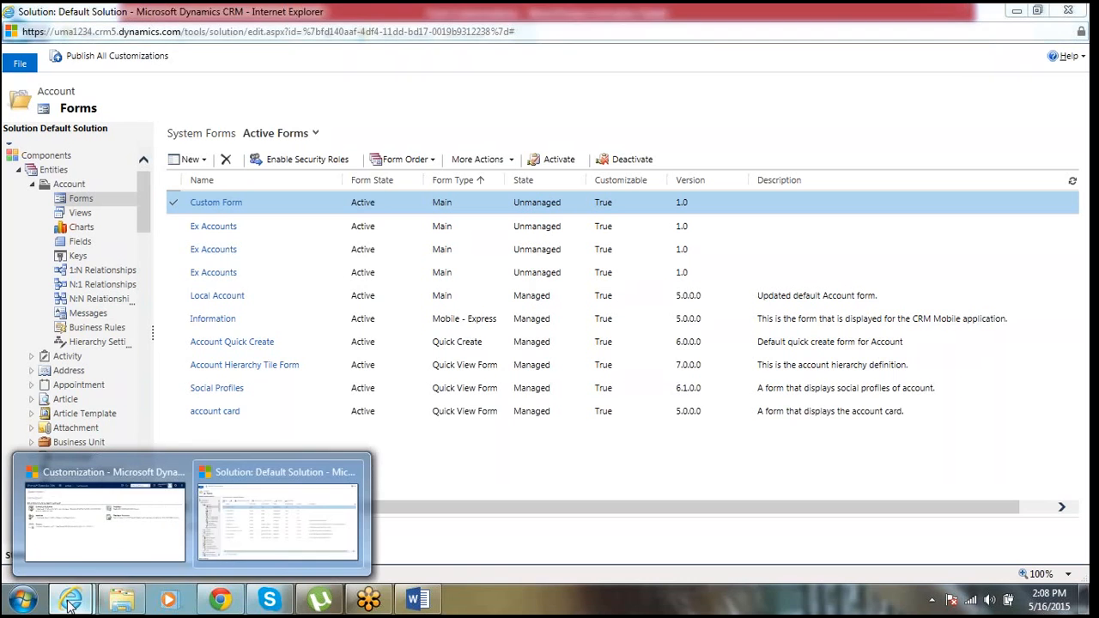
pyautogui.click(78, 549)
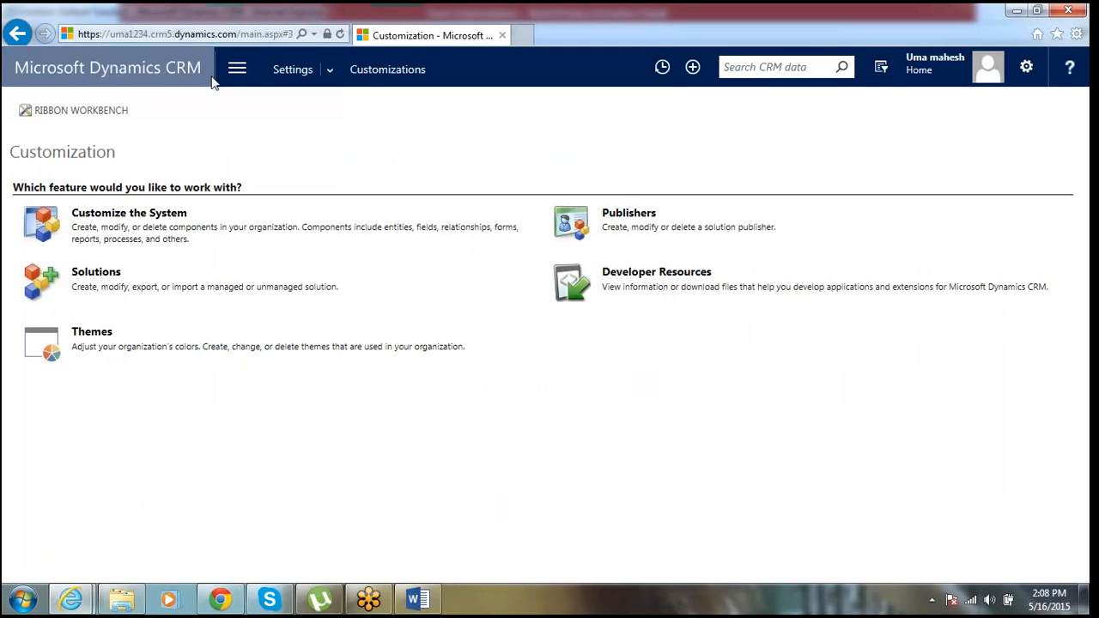
pyautogui.click(237, 69)
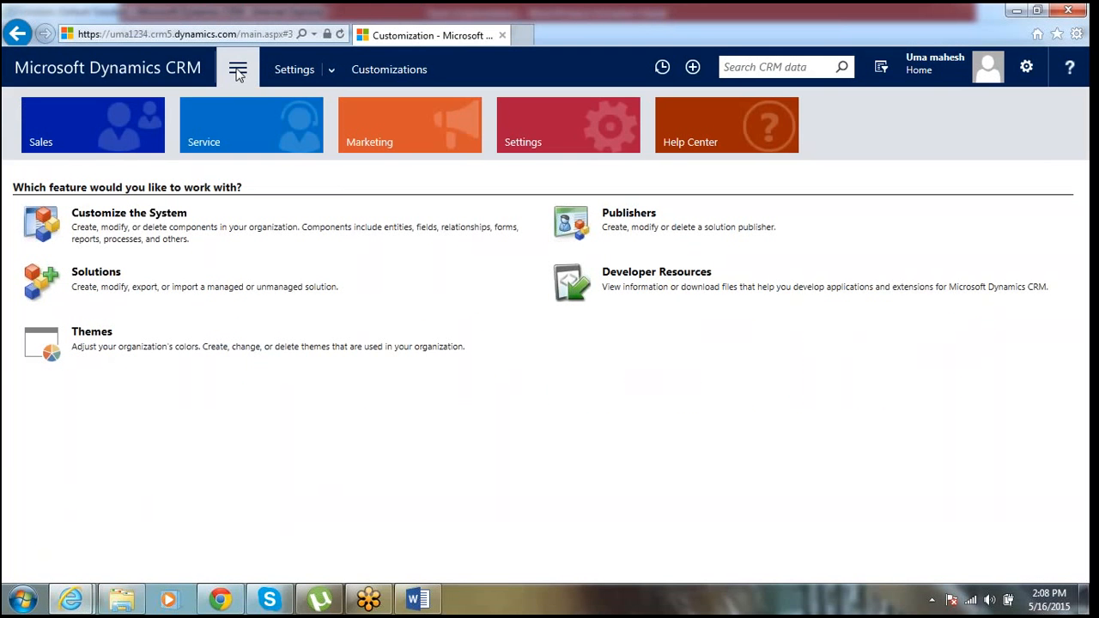
pyautogui.click(265, 136)
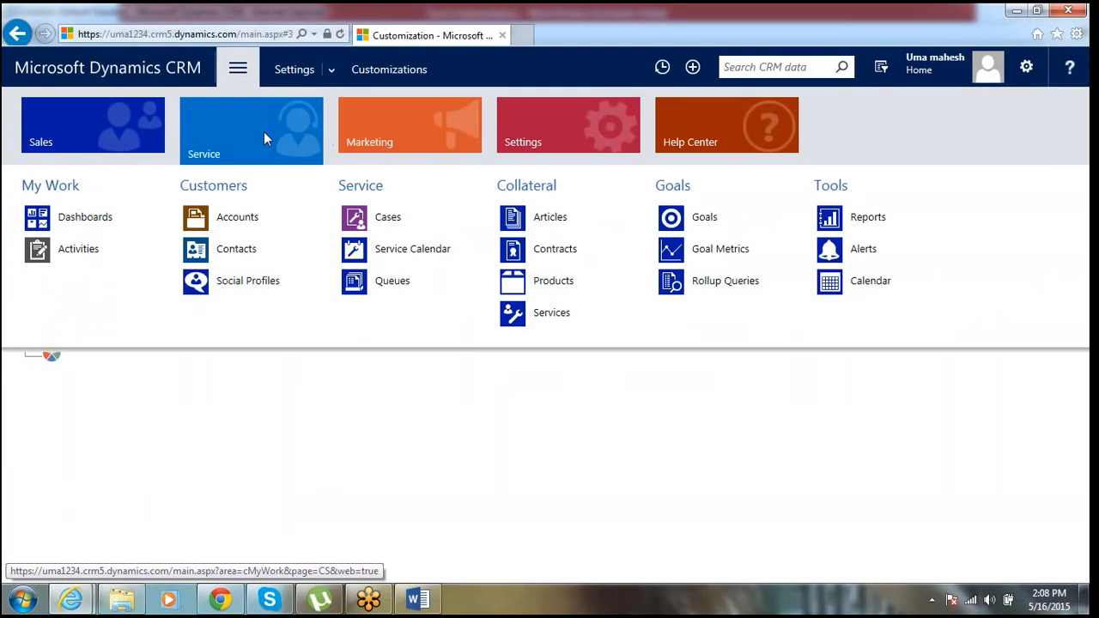
pyautogui.click(239, 228)
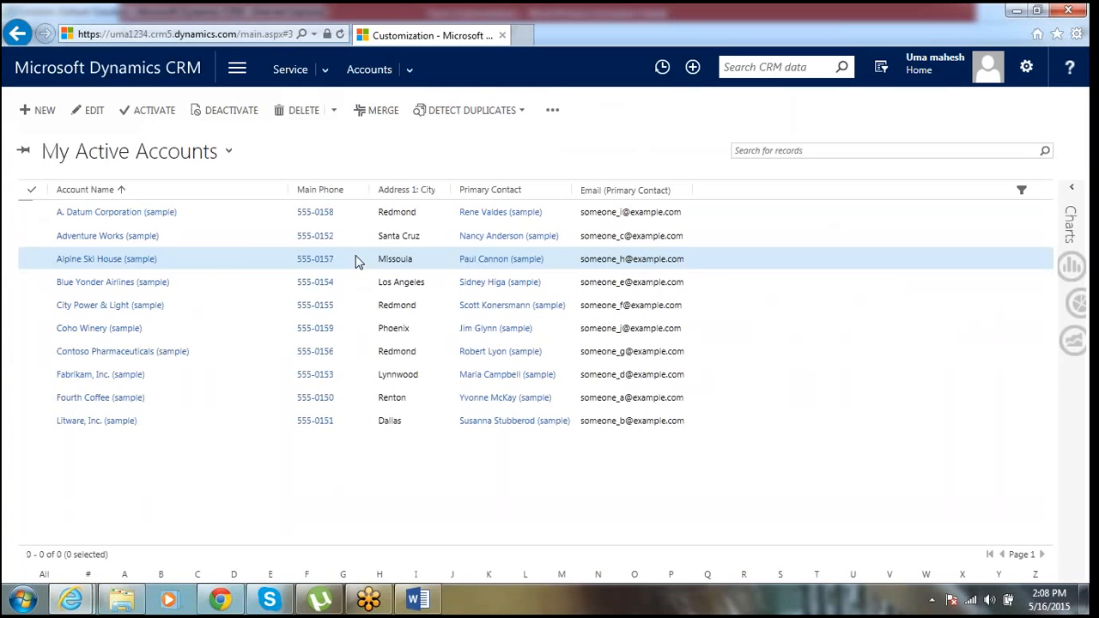
pyautogui.doubleClick(233, 222)
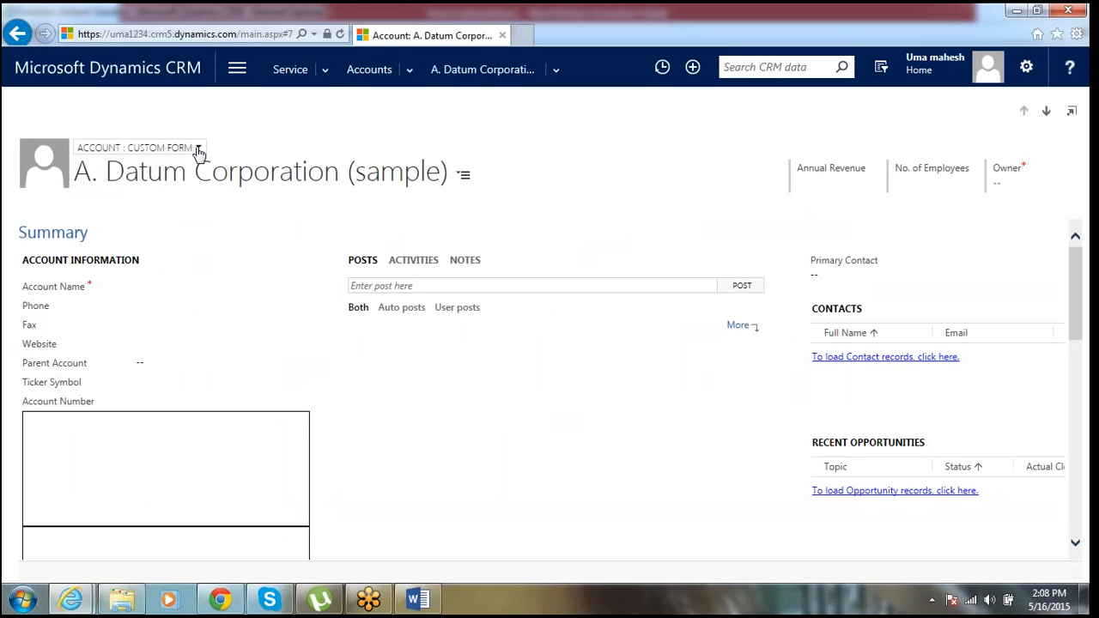
pyautogui.click(198, 149)
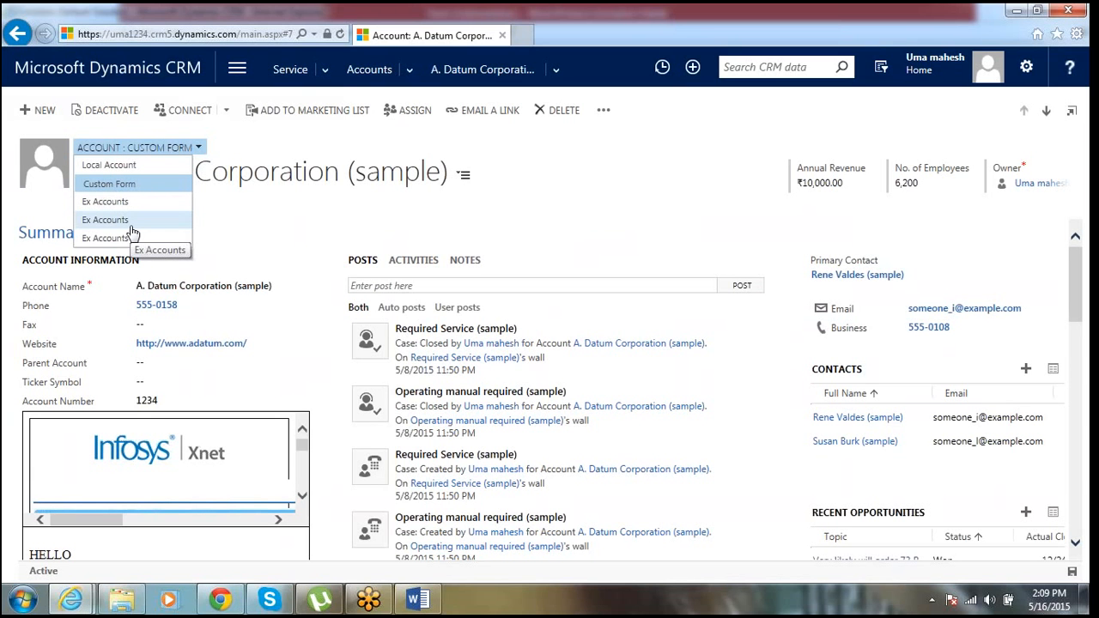
pyautogui.click(222, 604)
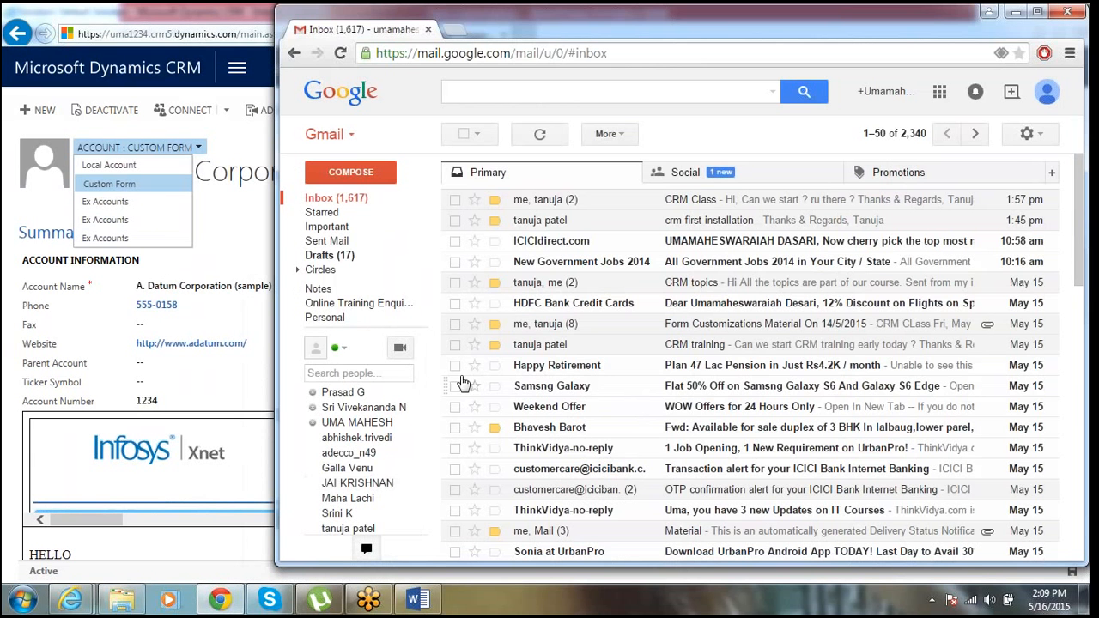
pyautogui.click(228, 591)
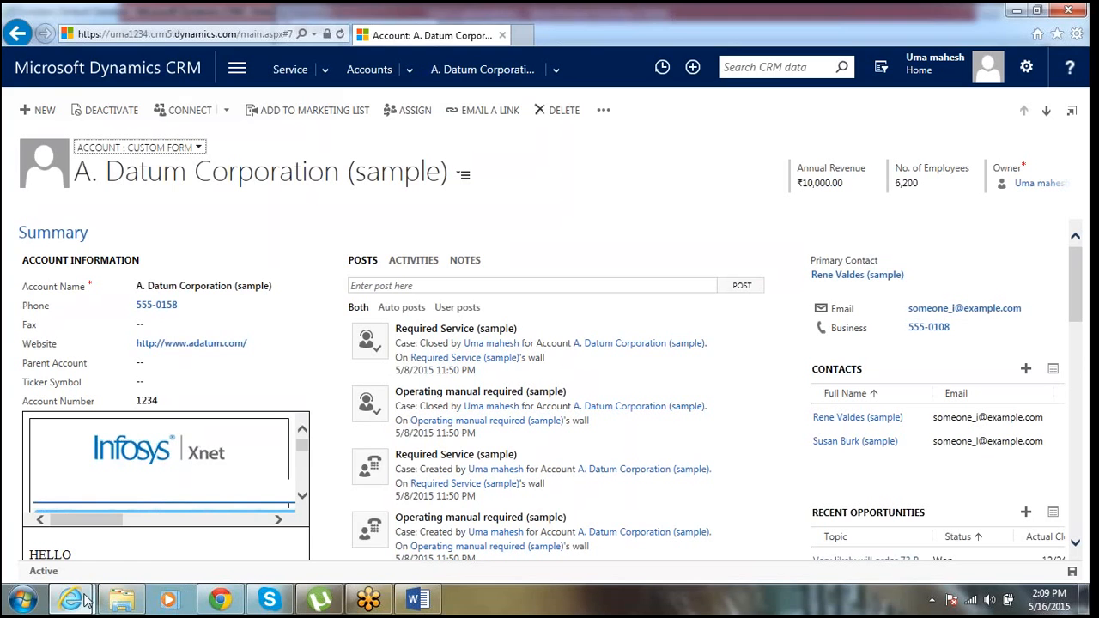
# Return to the Default Solution window and review the form order of the Main Form Set
pyautogui.moveTo(86, 599)
pyautogui.click(306, 536)
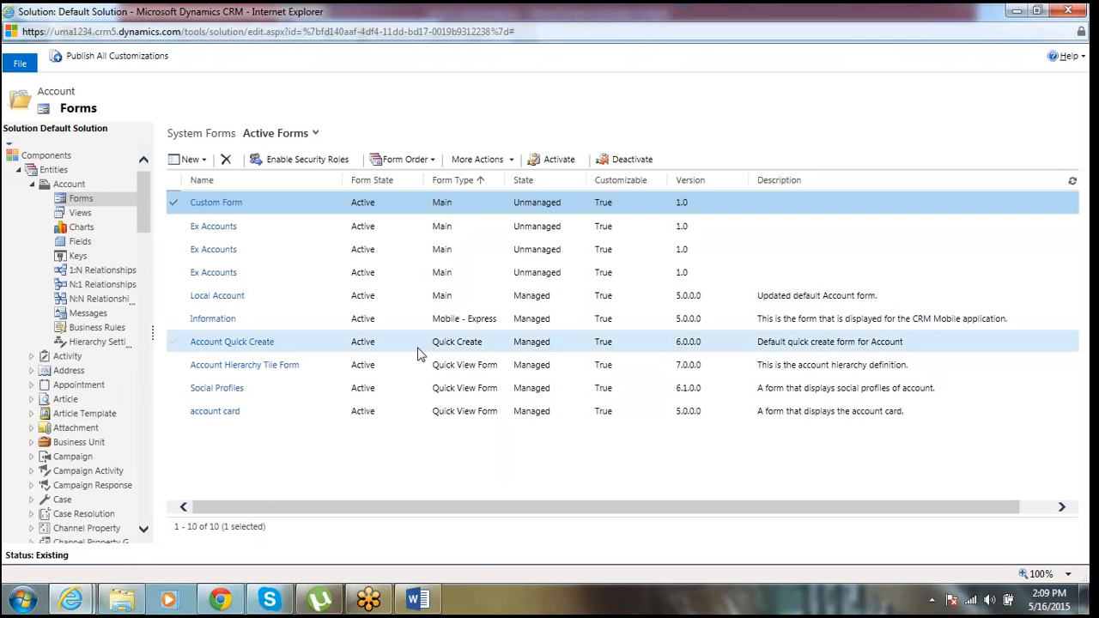
pyautogui.click(433, 161)
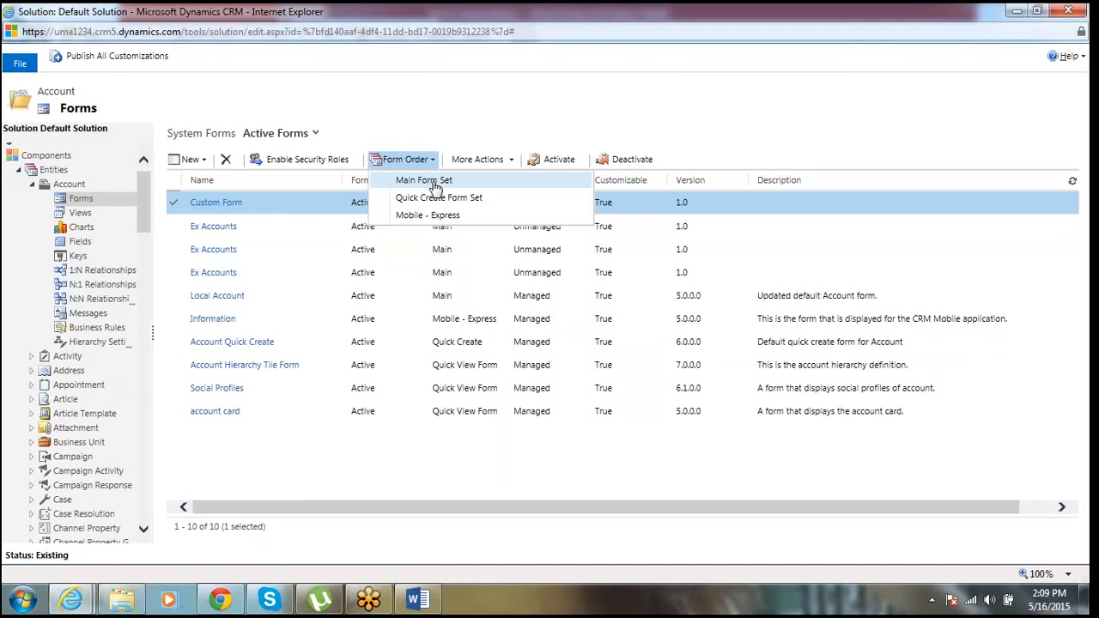
pyautogui.click(436, 182)
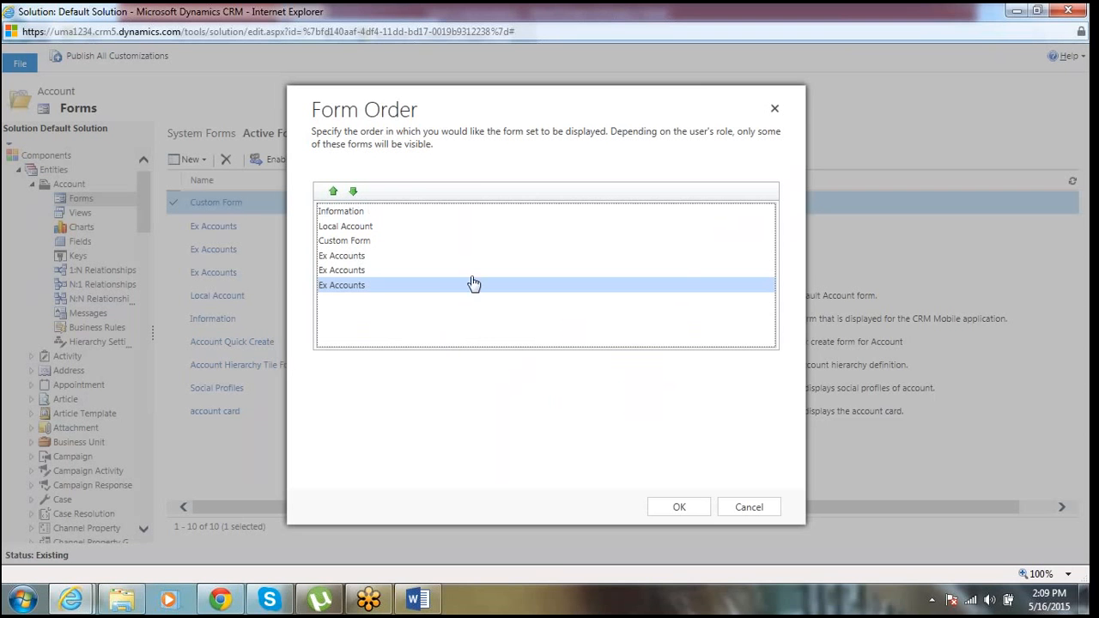
pyautogui.click(678, 506)
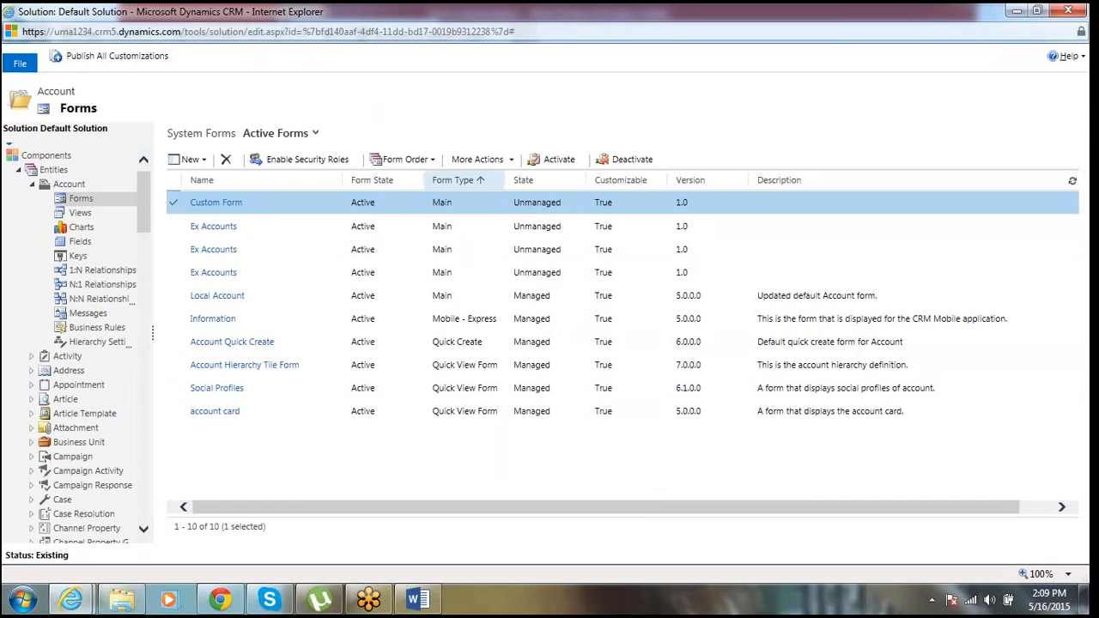
pyautogui.click(511, 161)
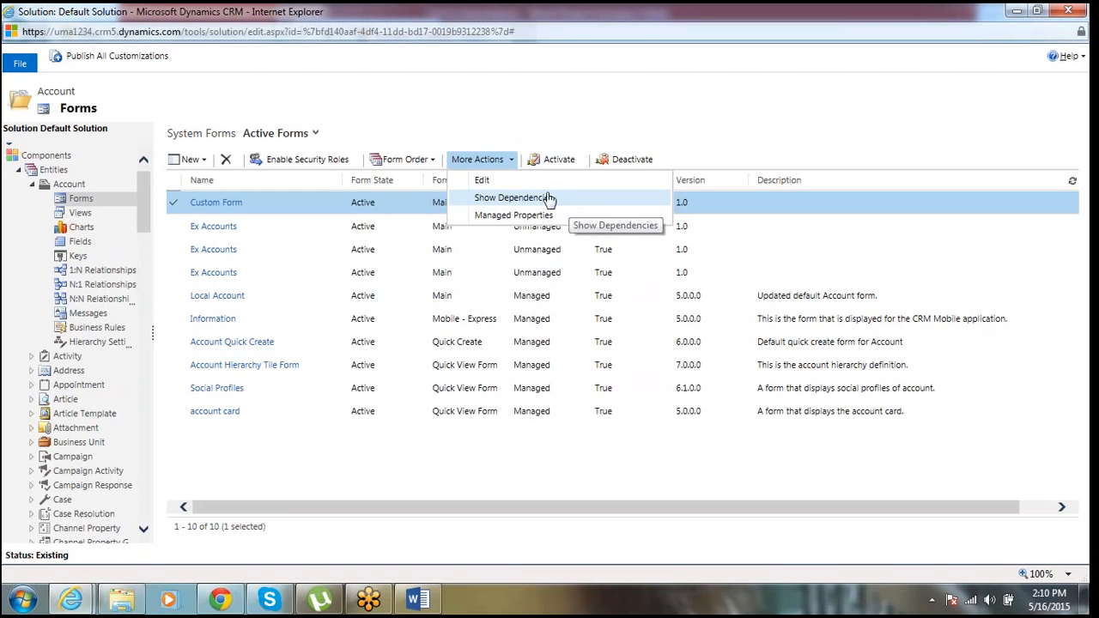
pyautogui.click(550, 140)
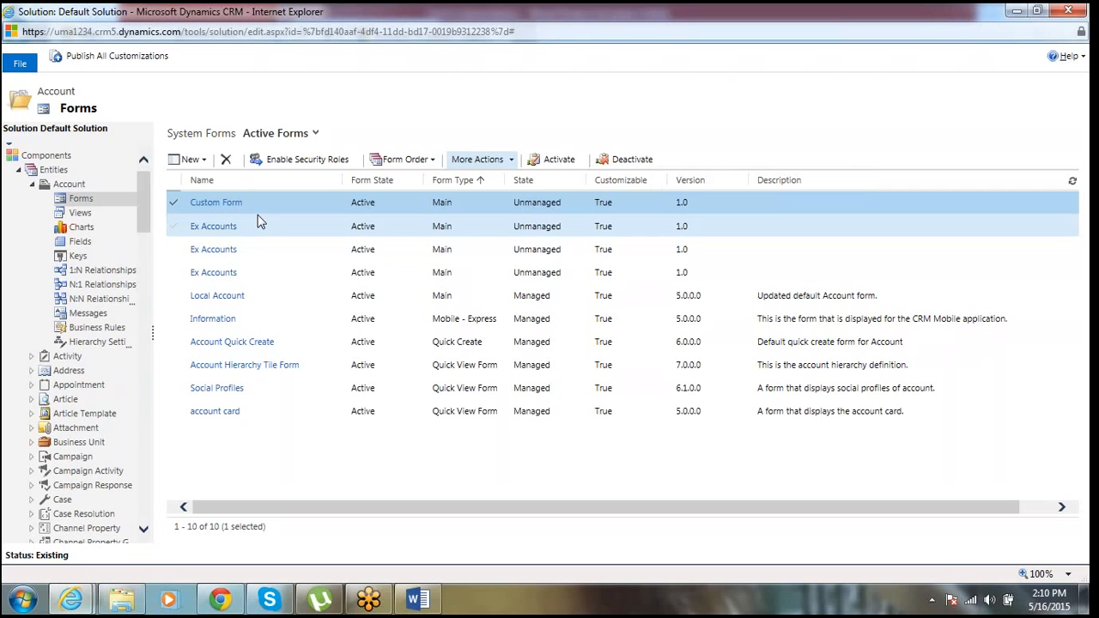
# Deactivate the Account entity's Custom Form and confirm the deactivation
pyautogui.click(638, 159)
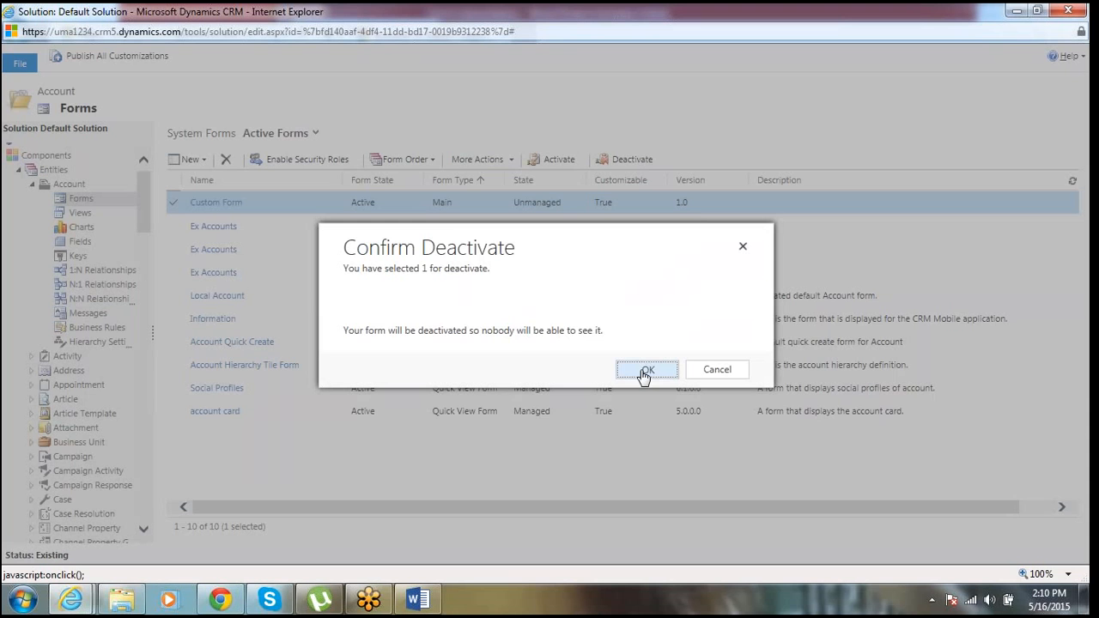
pyautogui.click(646, 370)
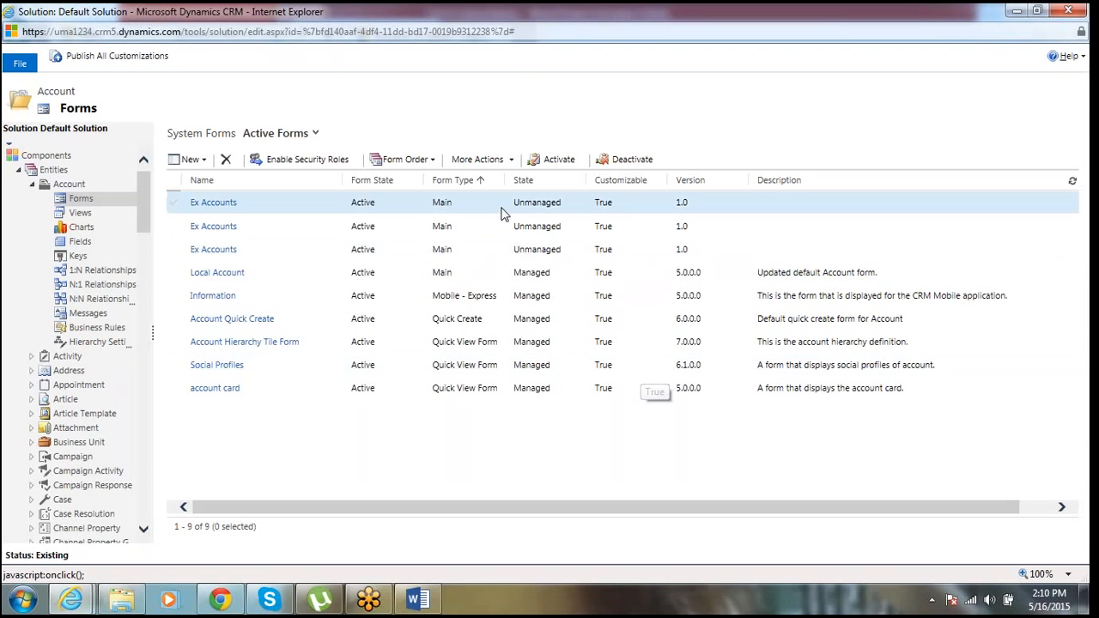
# List the Account entity's inactive forms, activate Custom Form, and confirm the activation
pyautogui.click(316, 134)
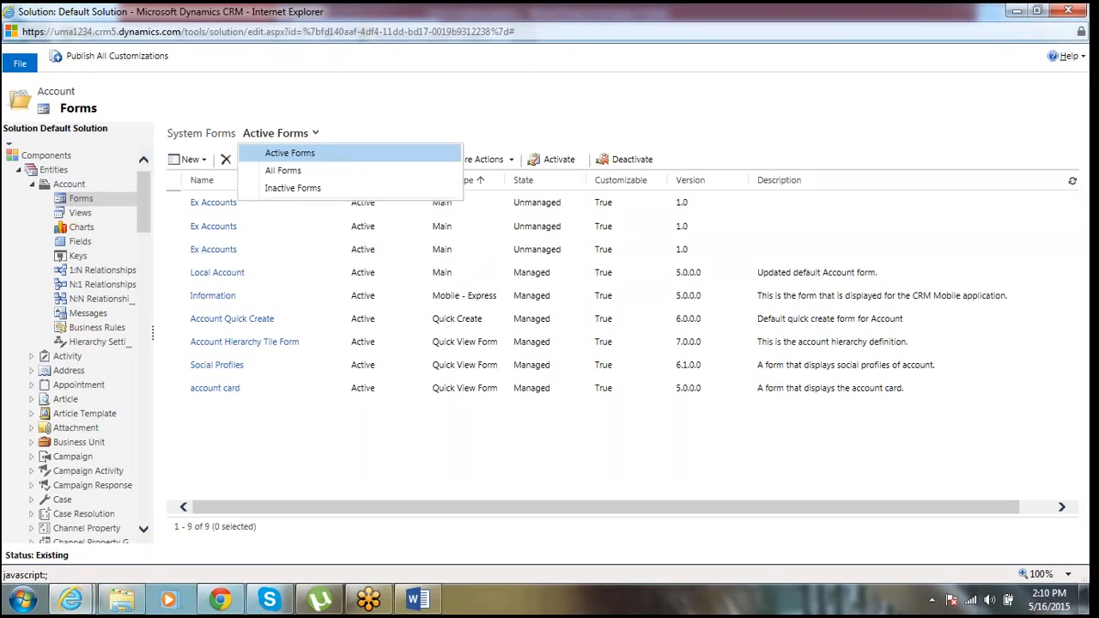
pyautogui.click(296, 190)
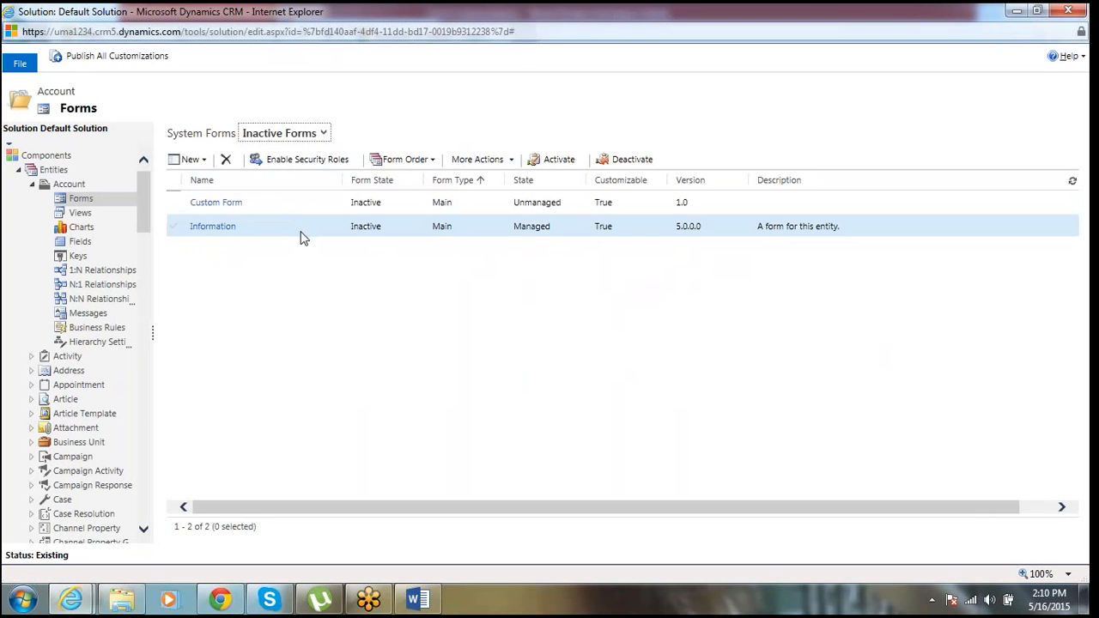
pyautogui.click(494, 211)
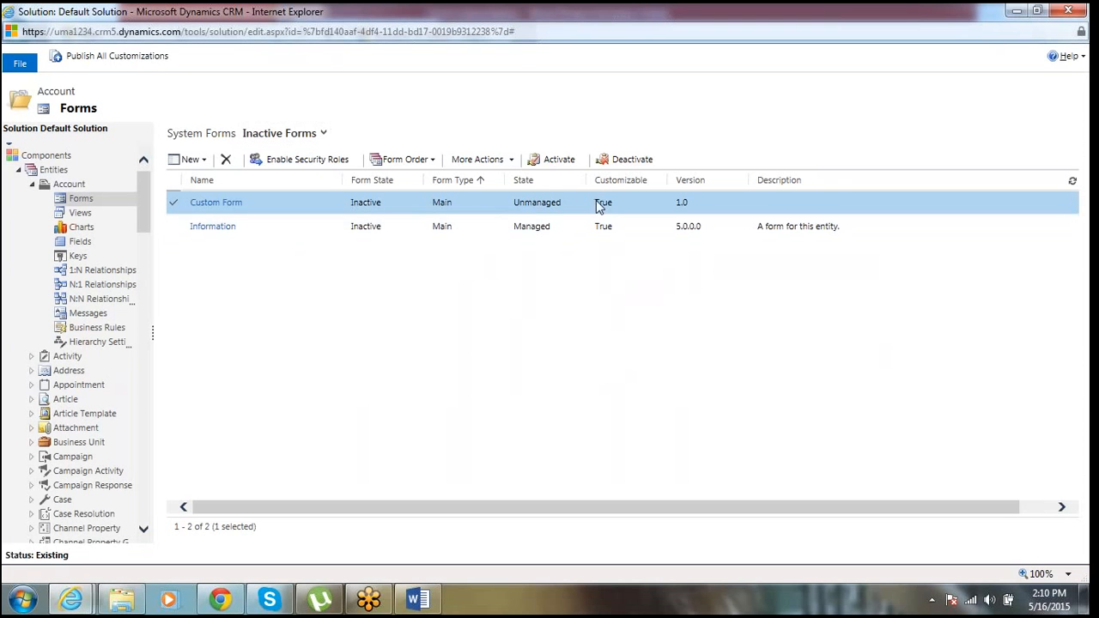
pyautogui.click(556, 161)
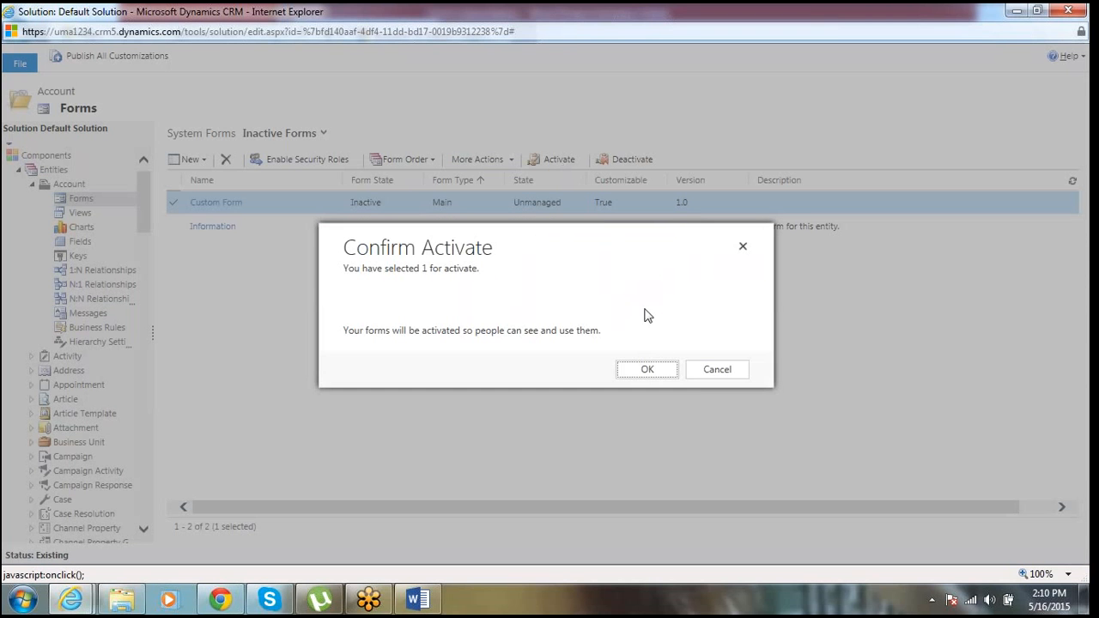
pyautogui.click(661, 373)
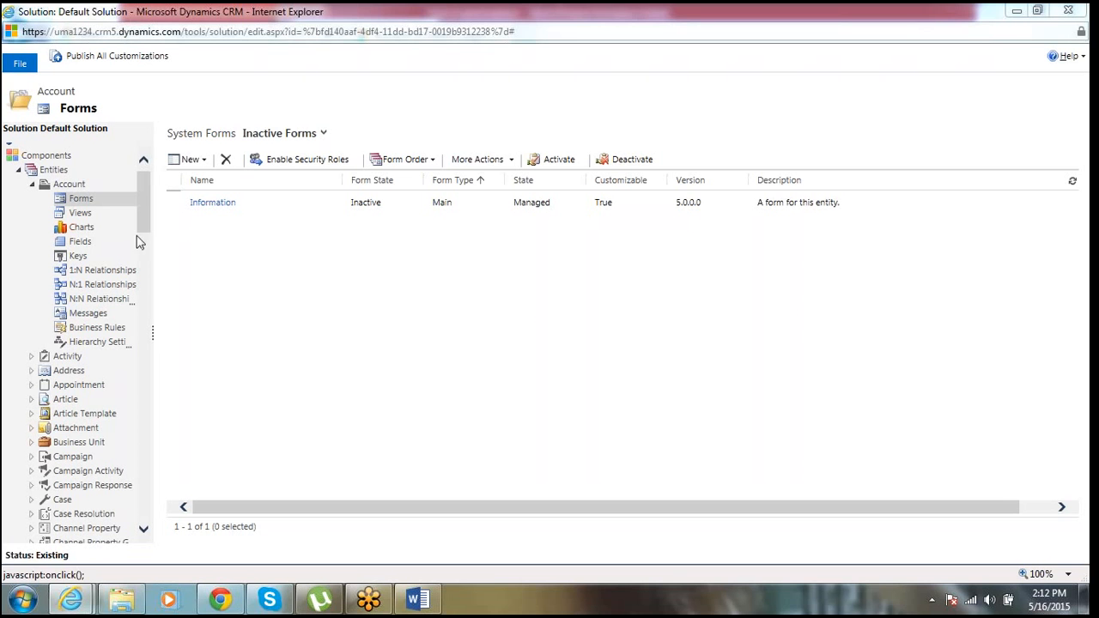
# Open the Account entity's fields and review the list in the All, Custom and Customizable views
pyautogui.click(80, 241)
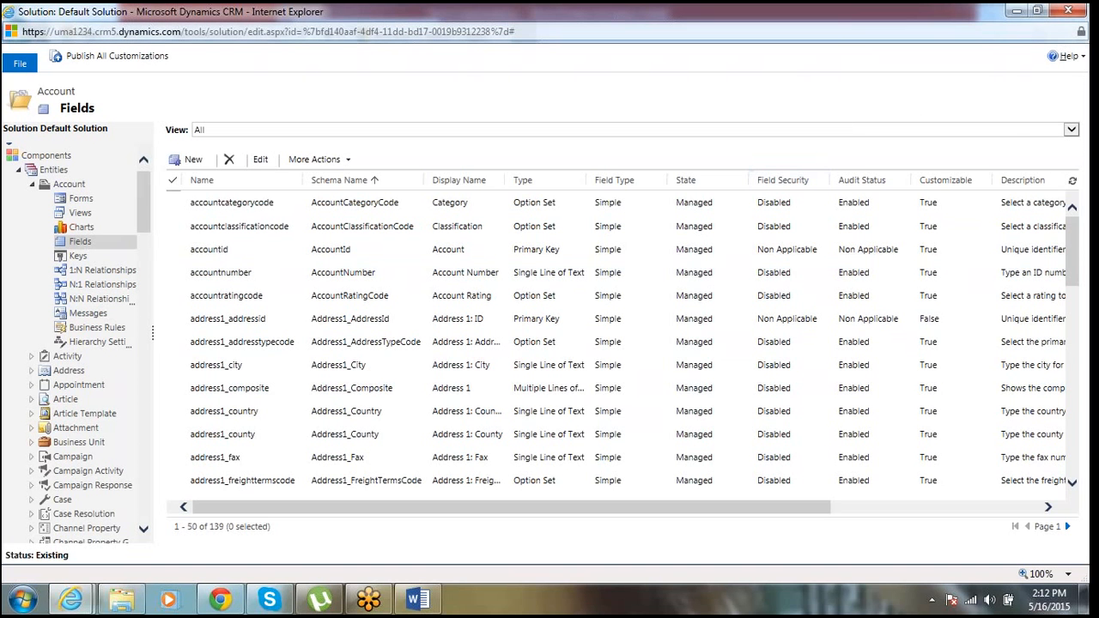
pyautogui.click(1071, 131)
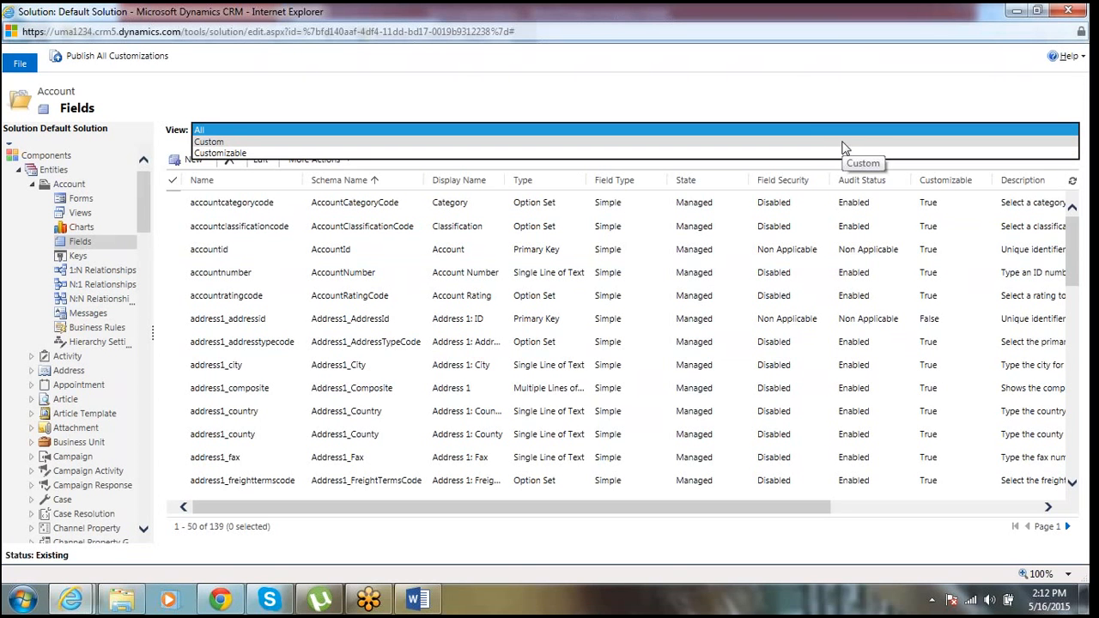
pyautogui.click(805, 131)
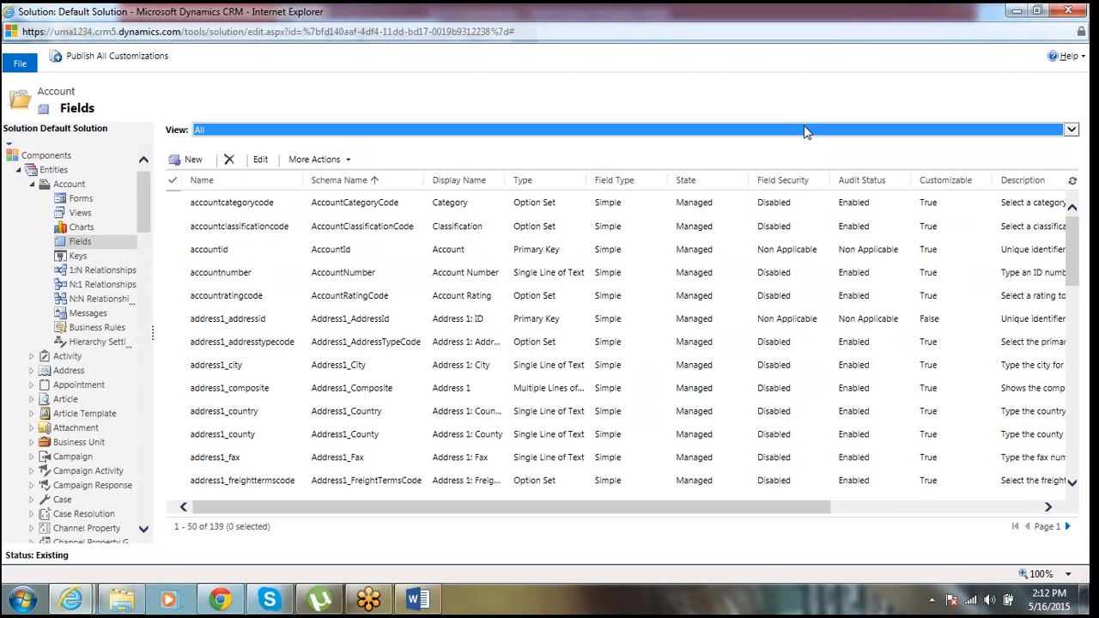
pyautogui.click(806, 130)
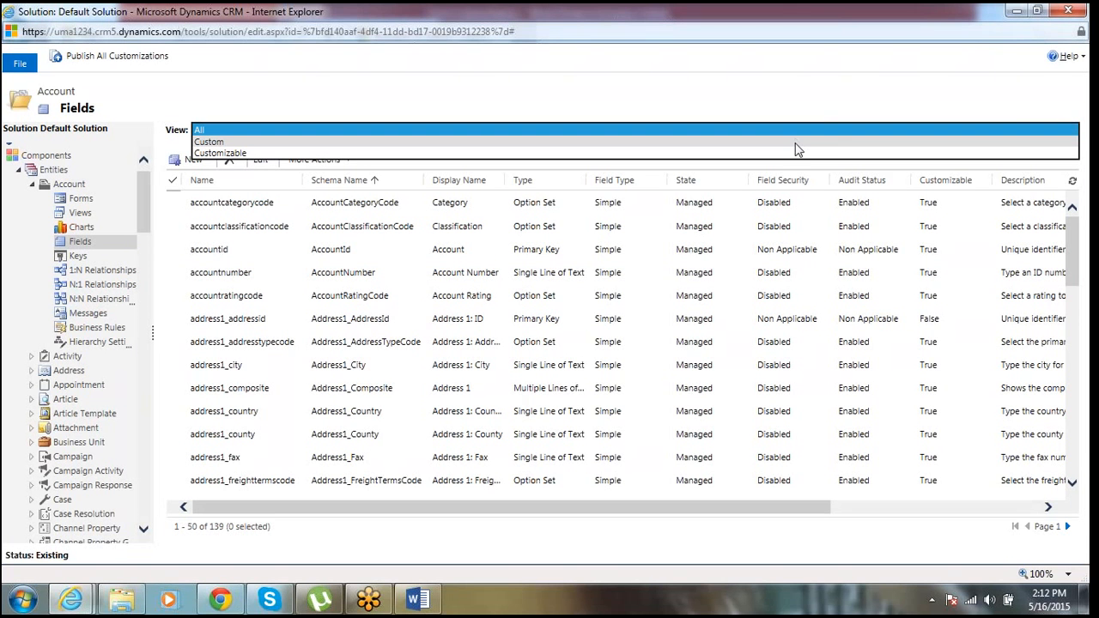
pyautogui.click(795, 144)
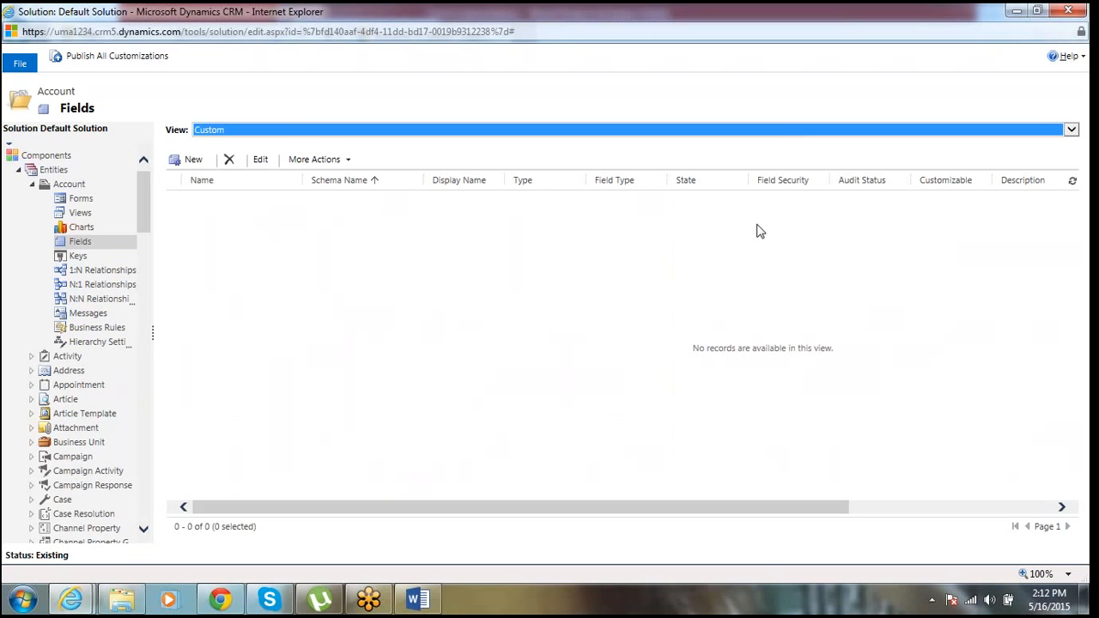
pyautogui.click(775, 134)
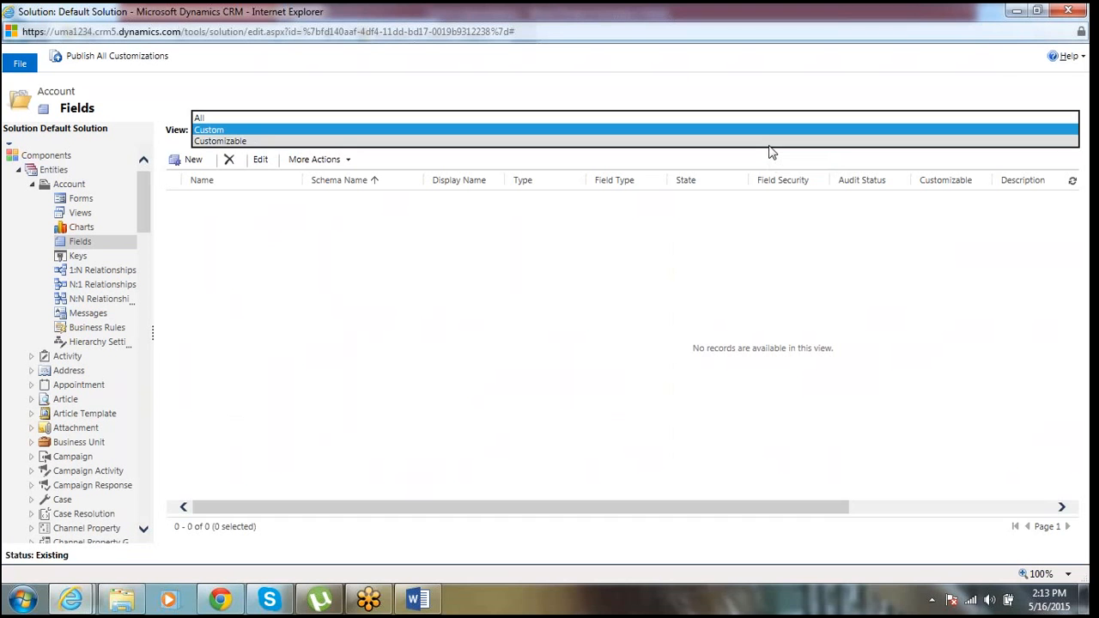
pyautogui.click(770, 143)
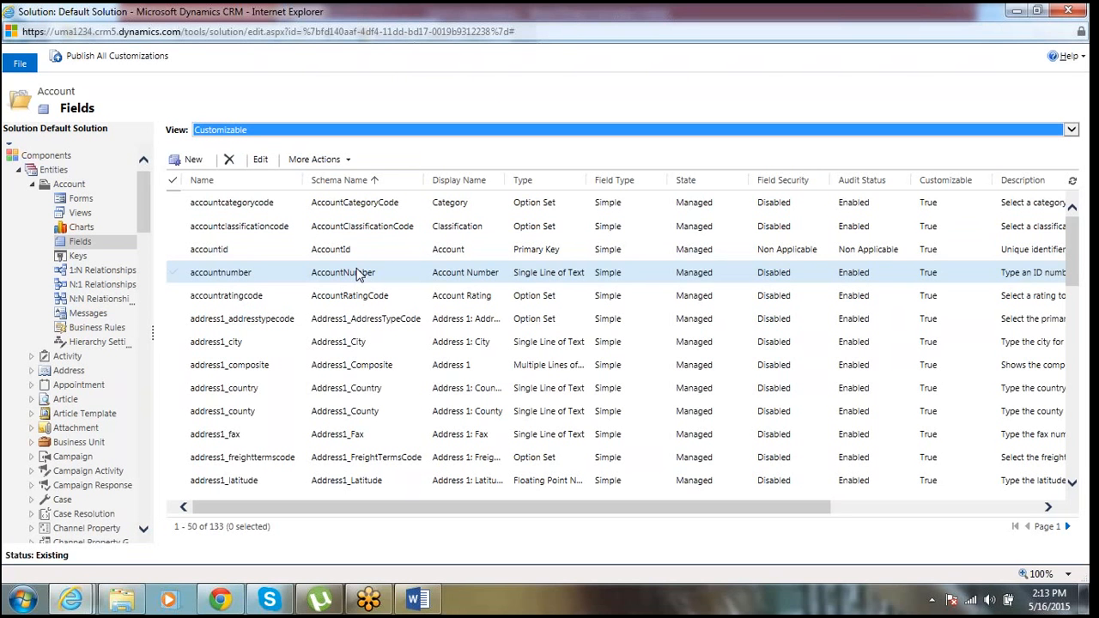
# Start a new Account field with the display name Gender and the schema name new_gender
pyautogui.click(189, 161)
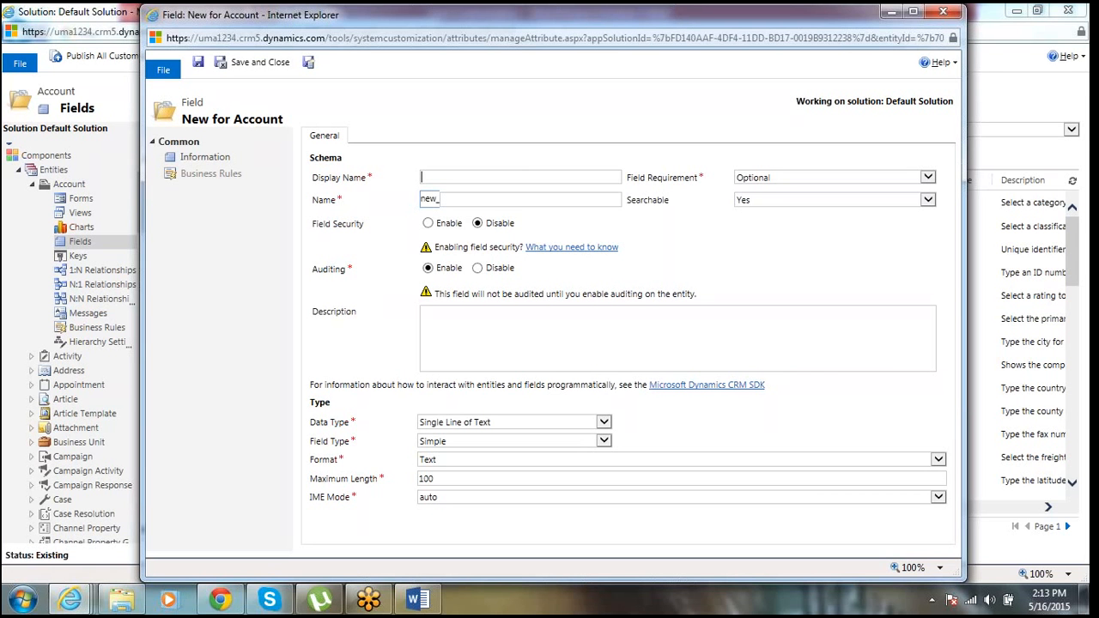
pyautogui.write('Gender')
pyautogui.click(728, 253)
pyautogui.click(461, 199)
pyautogui.write('g')
pyautogui.press('BackSpace')
pyautogui.press('BackSpace')
pyautogui.write('g')
pyautogui.click(474, 178)
pyautogui.click(481, 202)
# Review the Field Requirement choices for the Gender field, and try enabling Field Security before setting it back to Disable
pyautogui.click(798, 178)
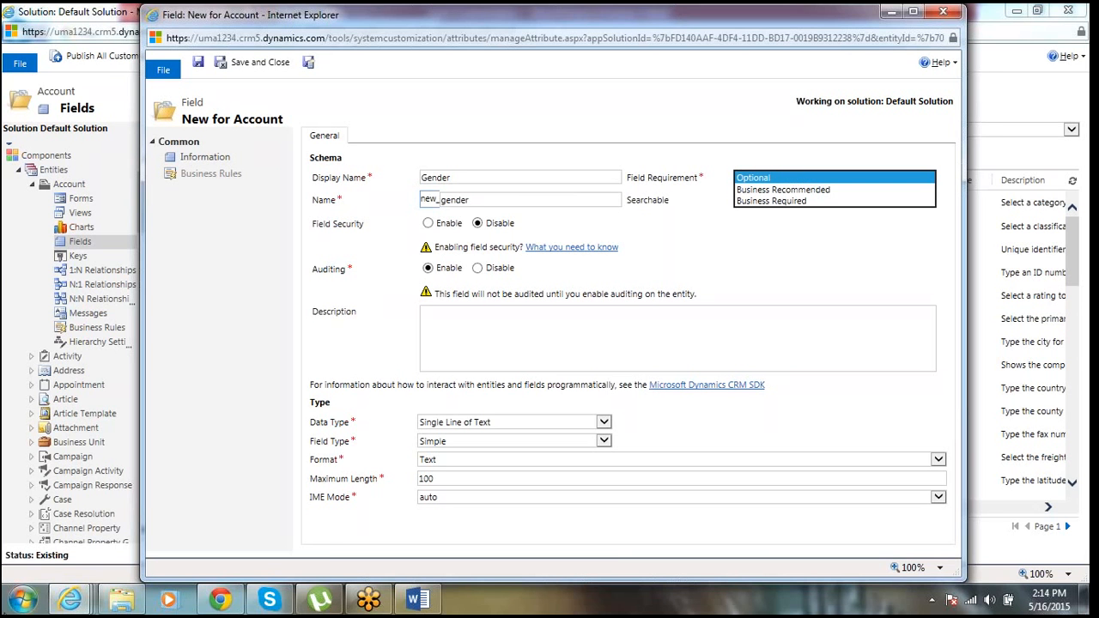
pyautogui.click(24, 602)
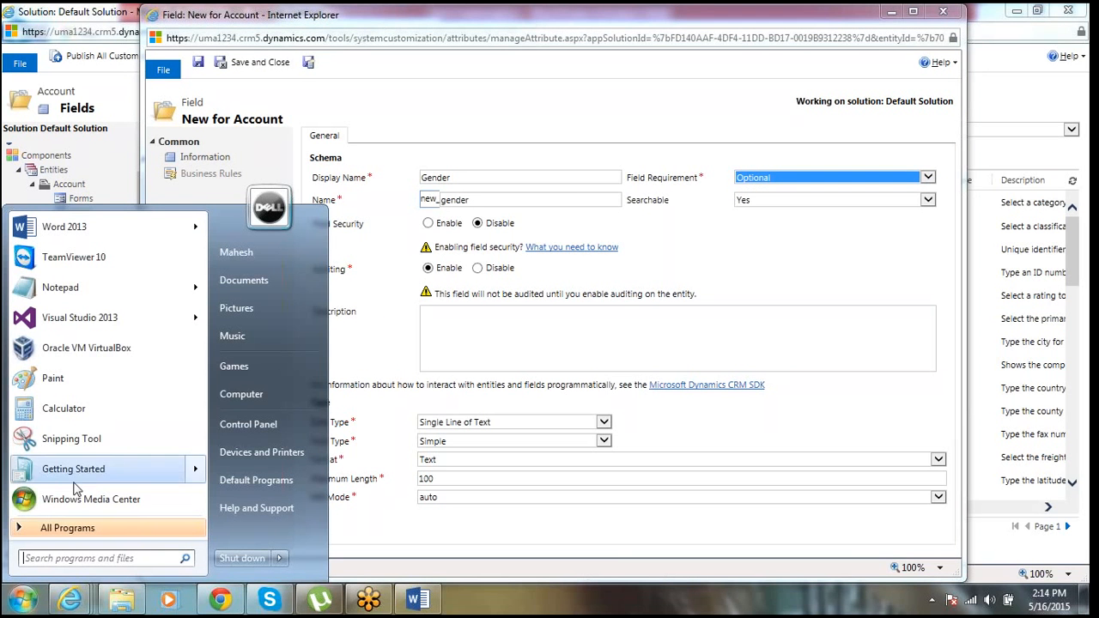
pyautogui.moveTo(80, 292)
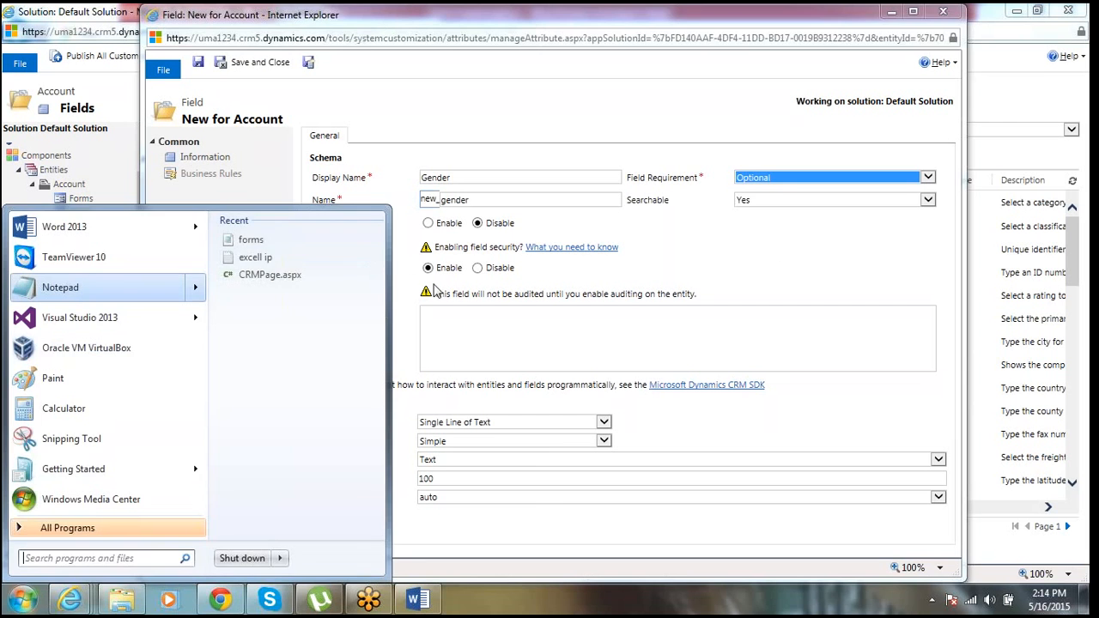
pyautogui.click(775, 252)
pyautogui.click(777, 179)
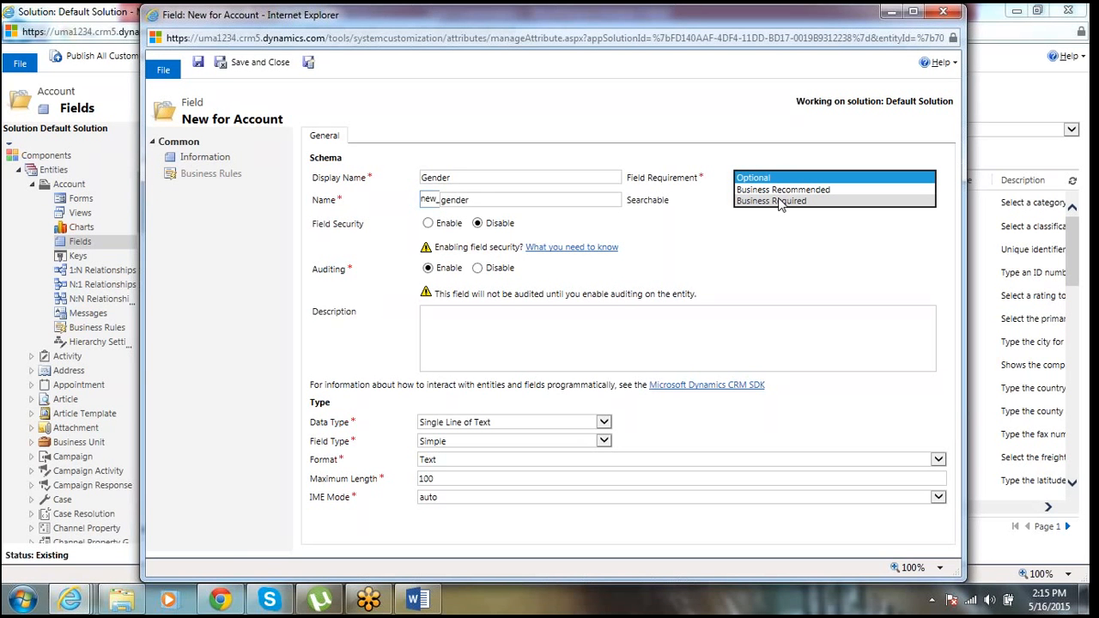
pyautogui.click(410, 238)
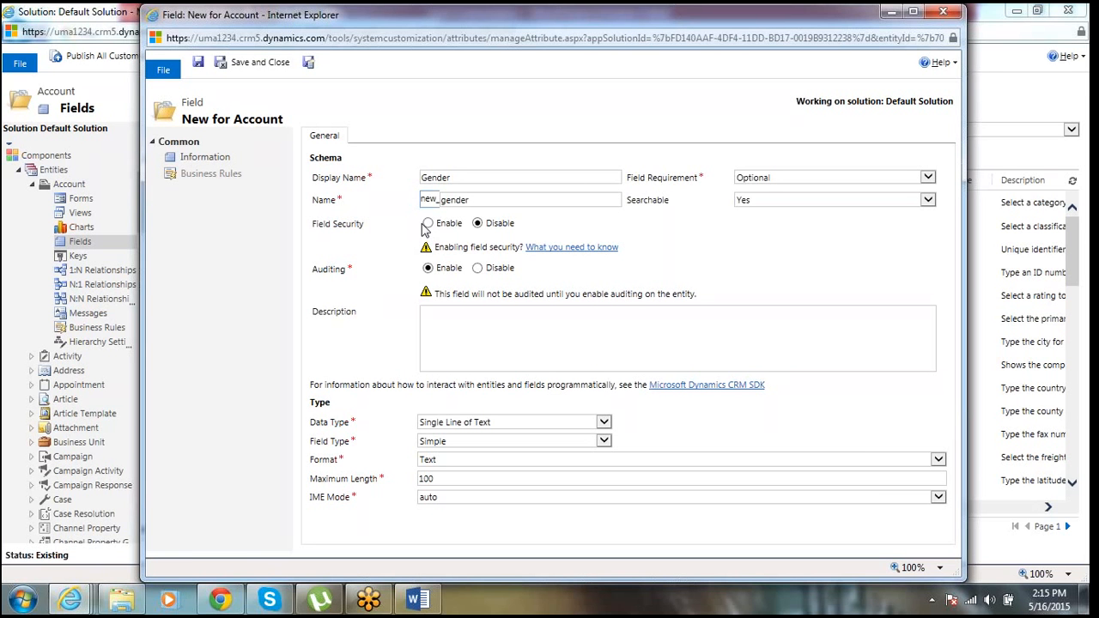
pyautogui.click(428, 225)
pyautogui.click(477, 223)
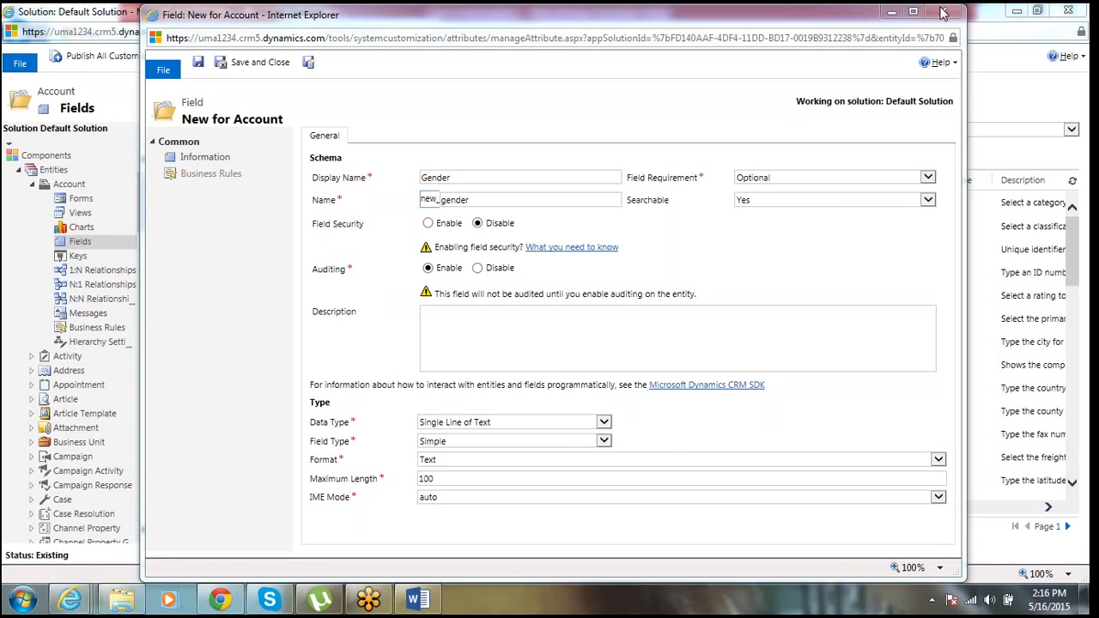
# Maximize the new field window and review the available data types, keeping Single Line of Text
pyautogui.click(914, 12)
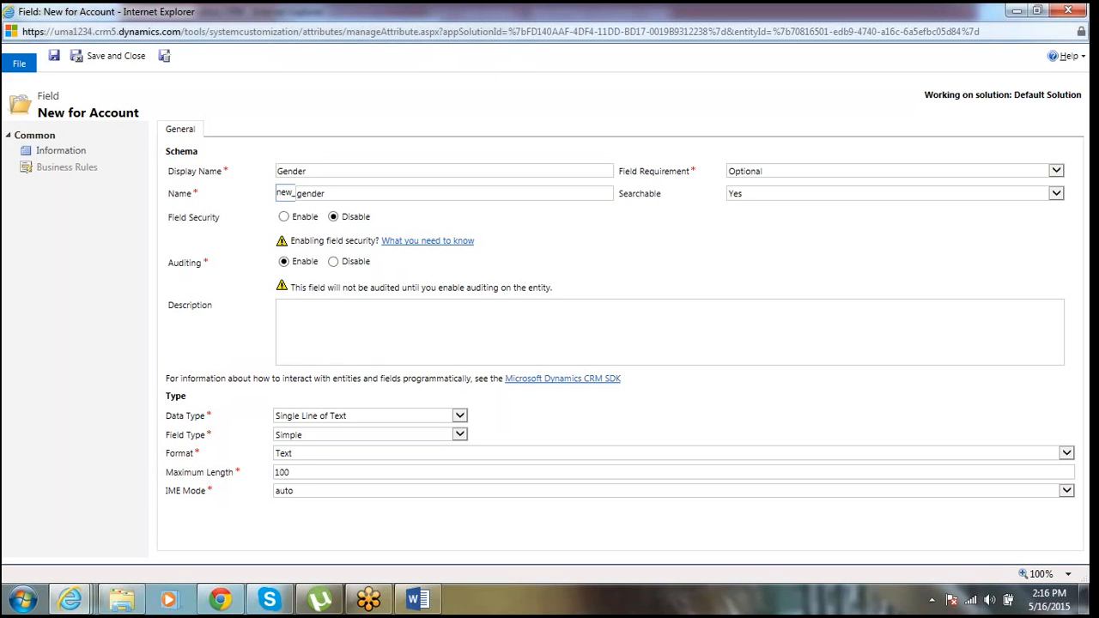
pyautogui.click(461, 417)
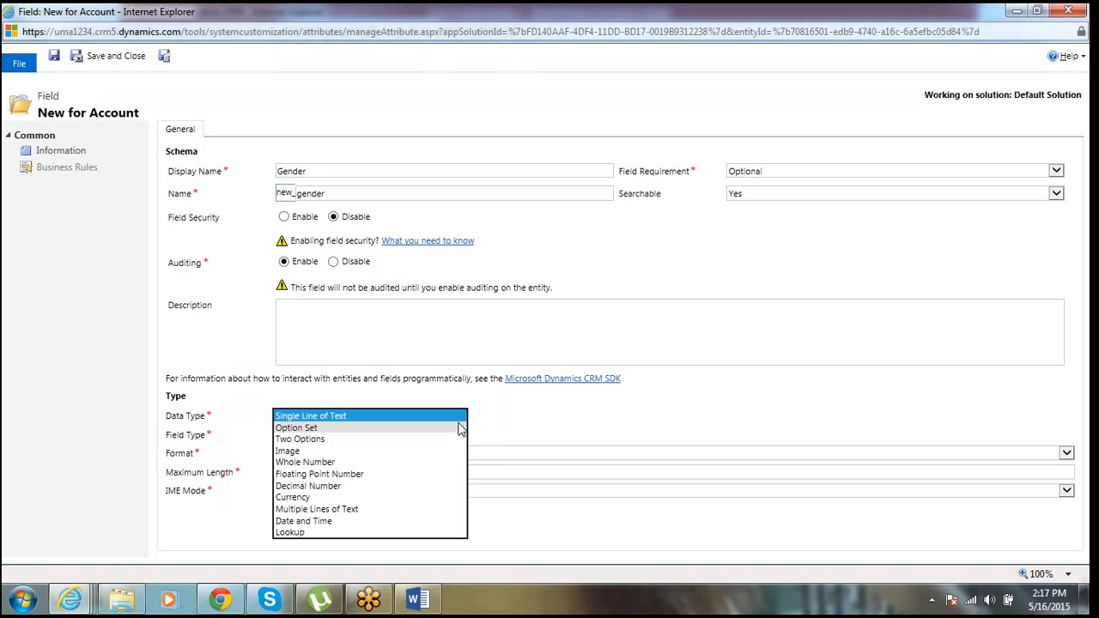
pyautogui.click(456, 419)
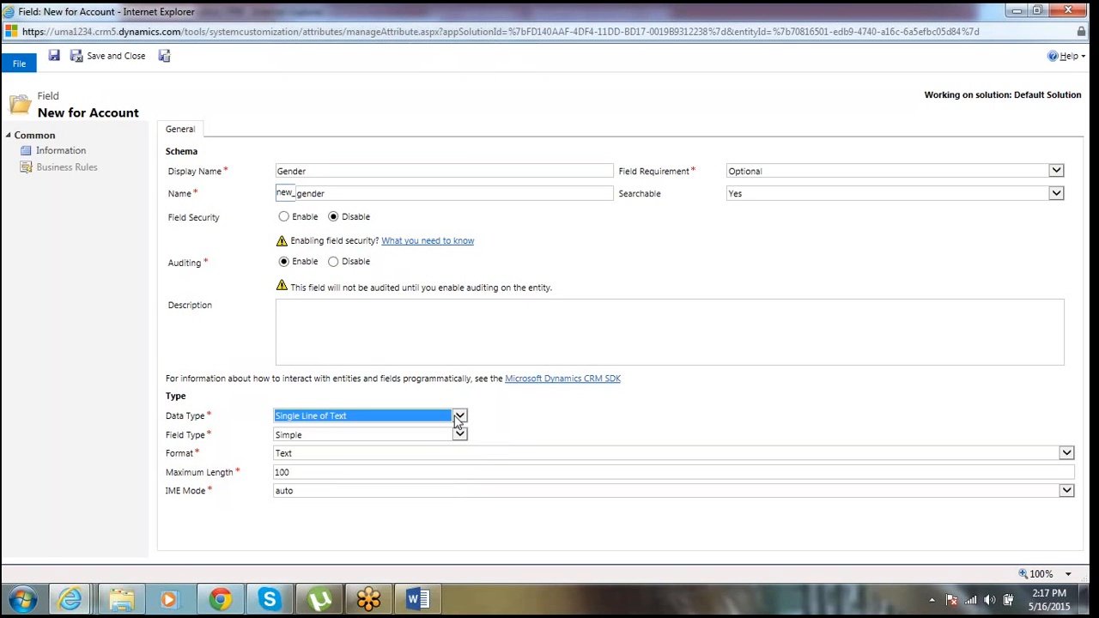
pyautogui.click(521, 435)
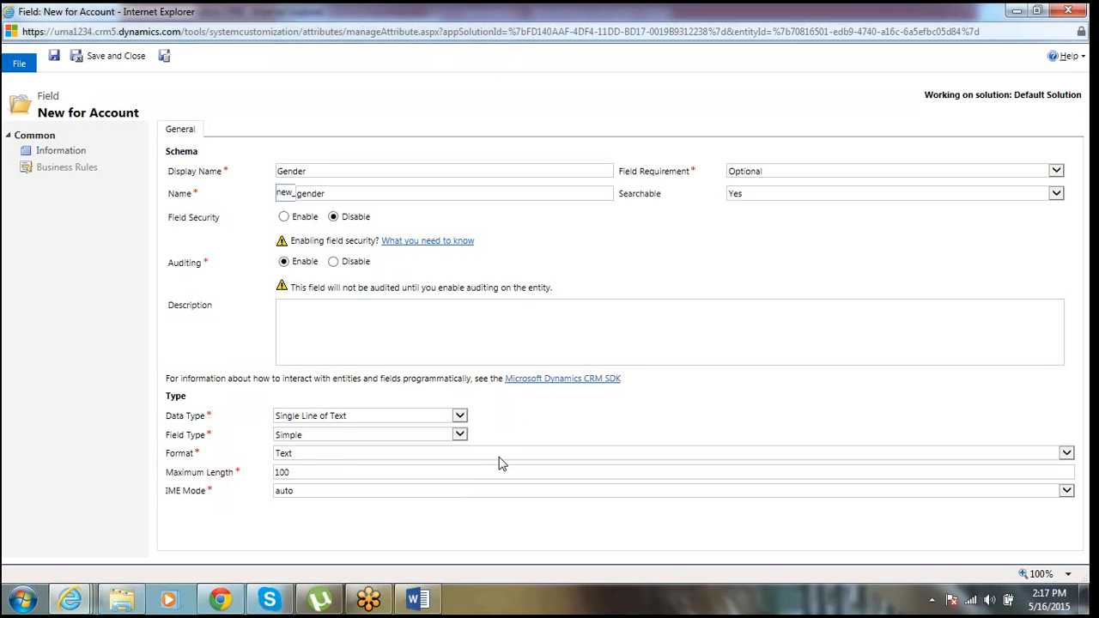
# Try the Email, Text, Text Area and URL formats for the Gender field, and set the format to Phone
pyautogui.click(500, 458)
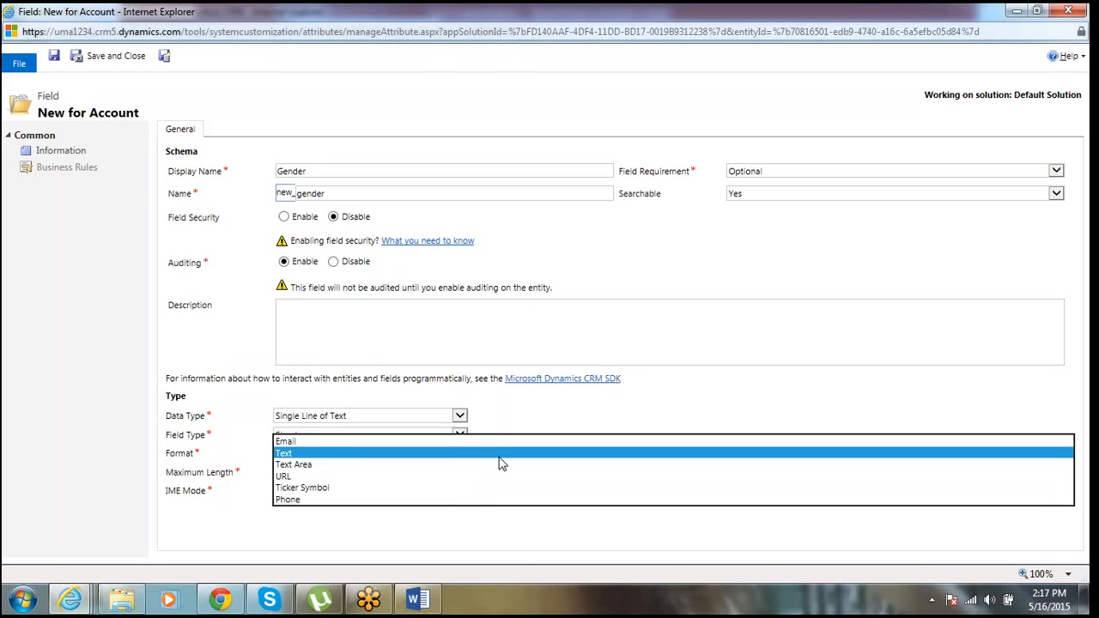
pyautogui.click(406, 439)
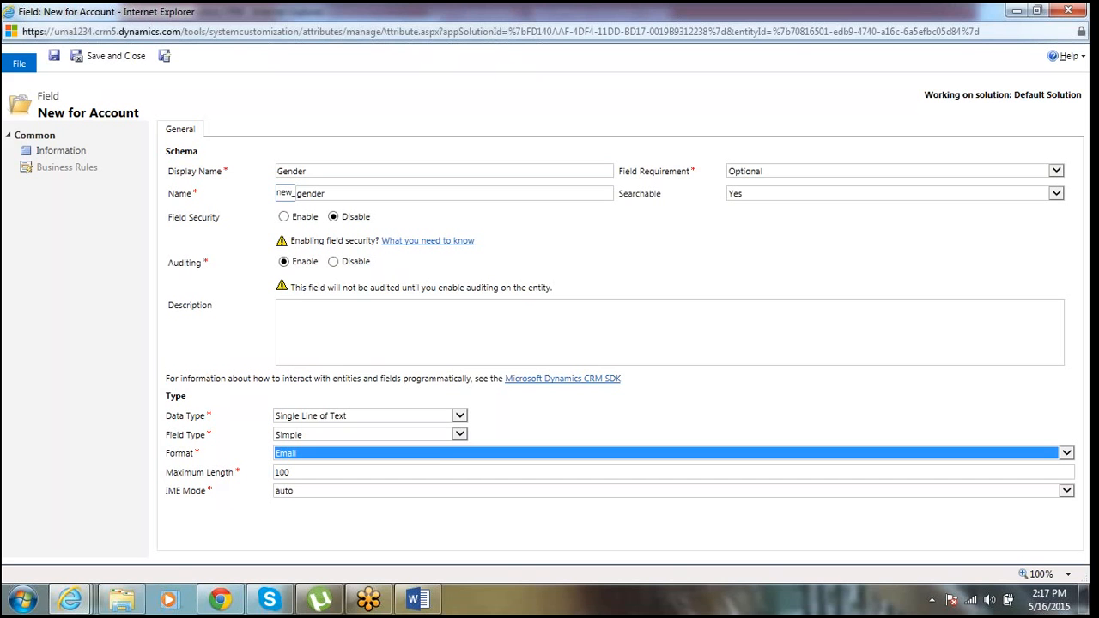
pyautogui.click(440, 458)
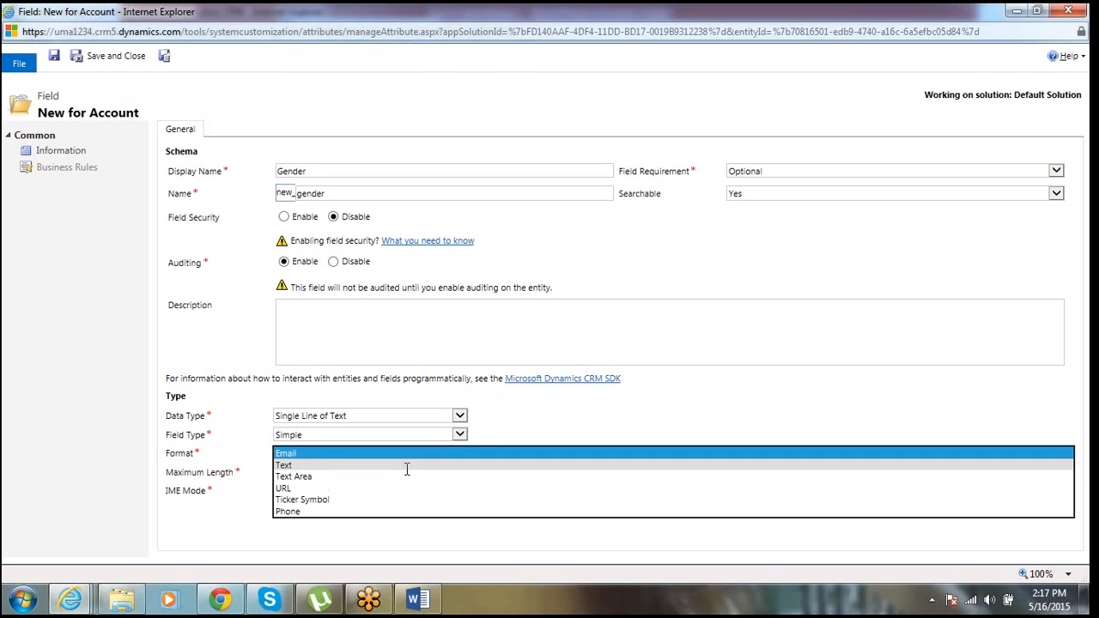
pyautogui.click(407, 466)
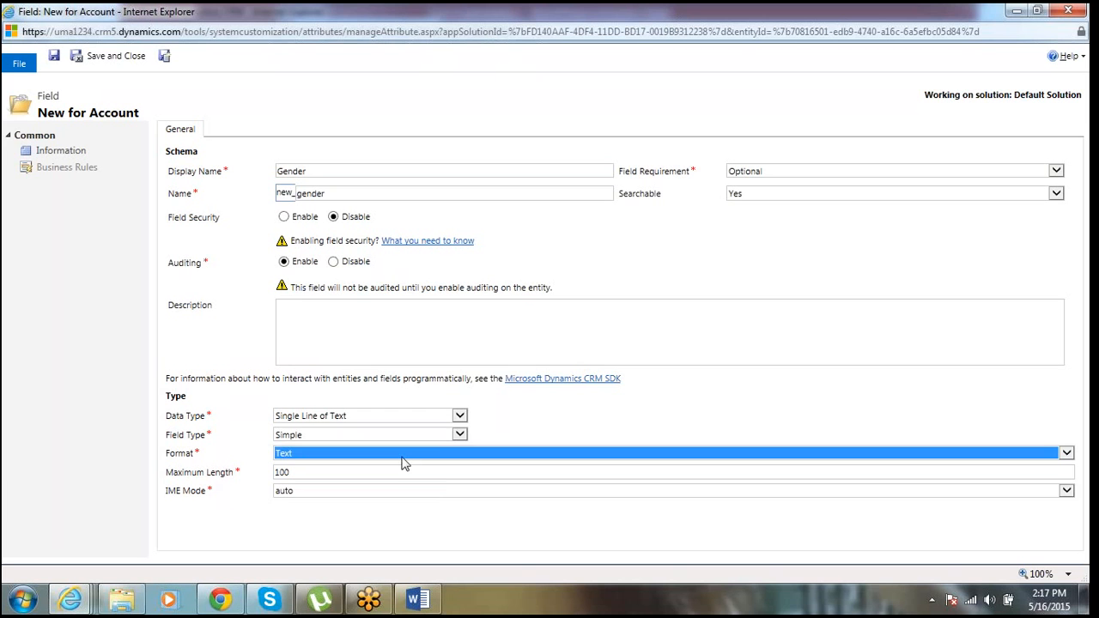
pyautogui.click(405, 456)
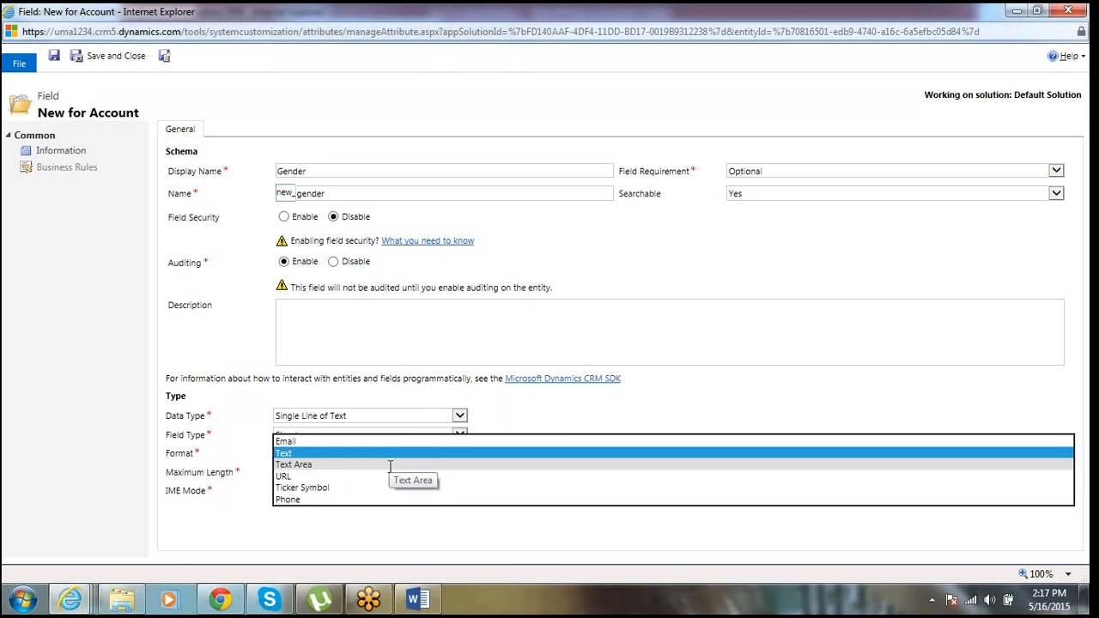
pyautogui.click(390, 464)
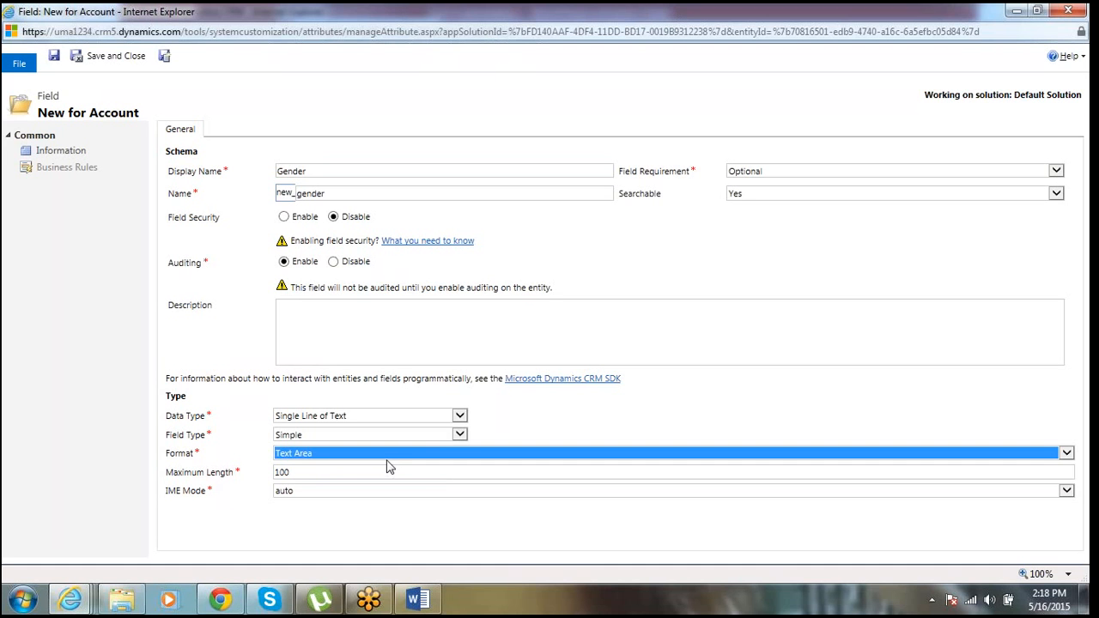
pyautogui.click(386, 459)
pyautogui.click(385, 465)
pyautogui.click(384, 459)
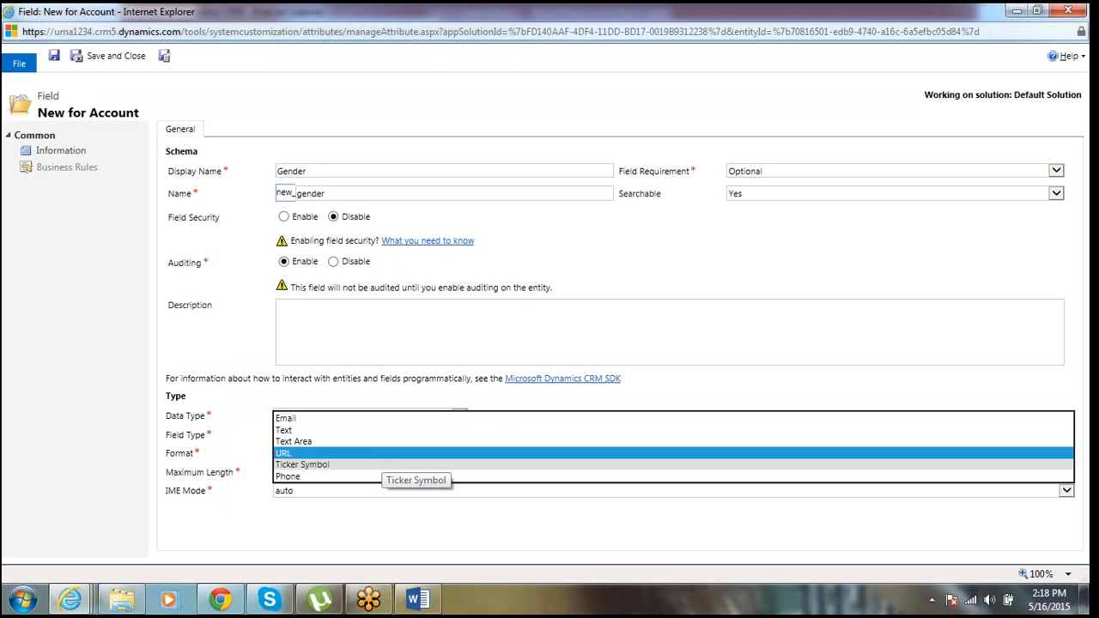
pyautogui.click(381, 477)
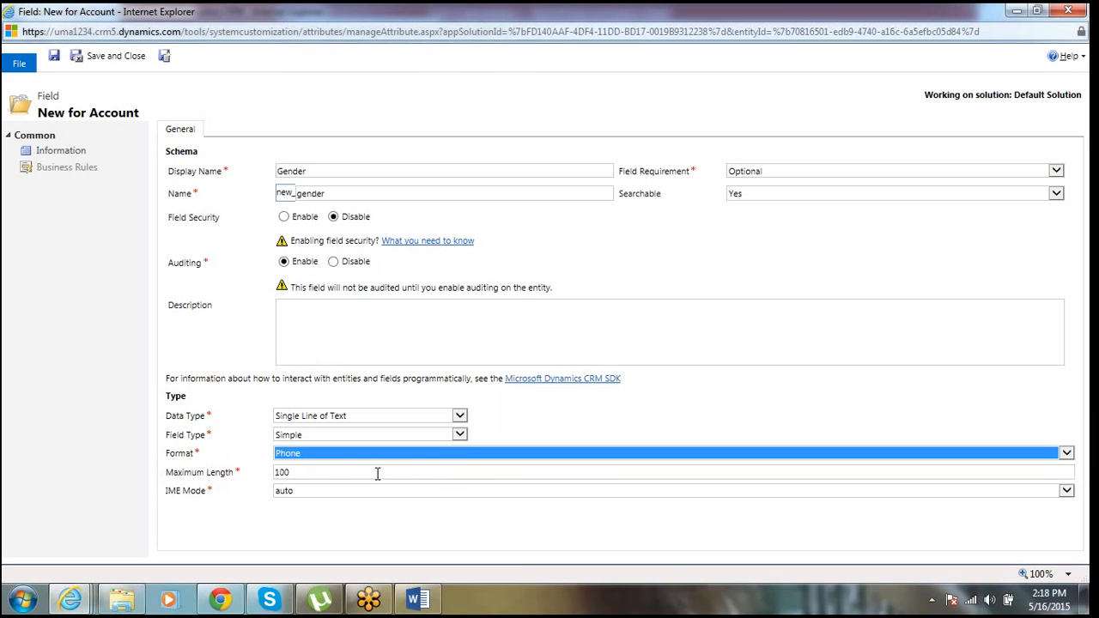
pyautogui.click(377, 473)
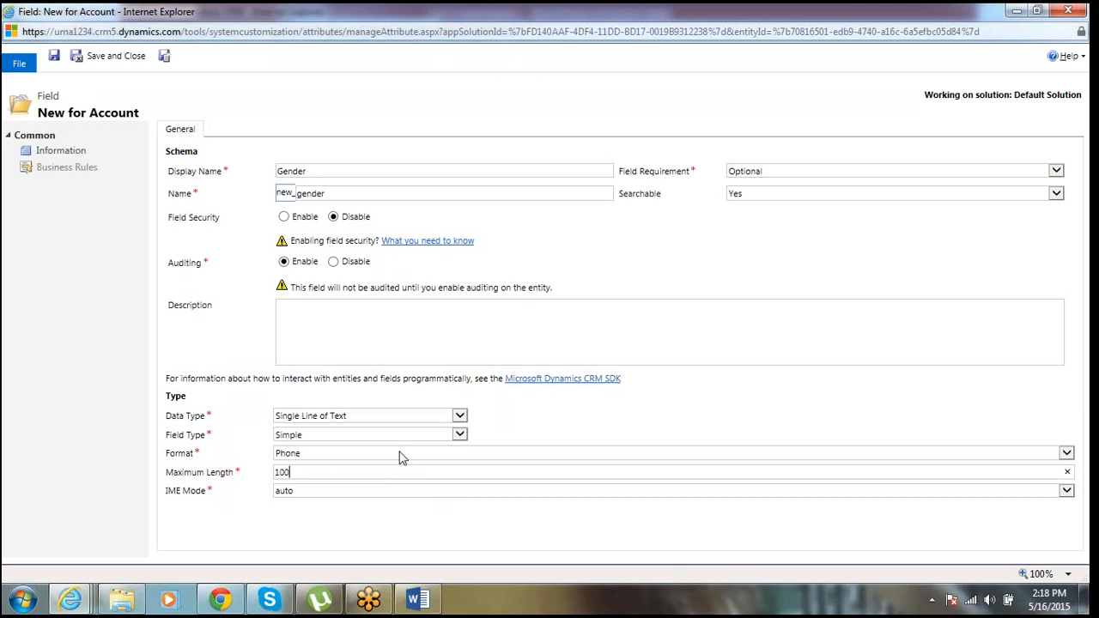
# Review the Field Type choices for the Gender field, keeping Simple
pyautogui.click(391, 442)
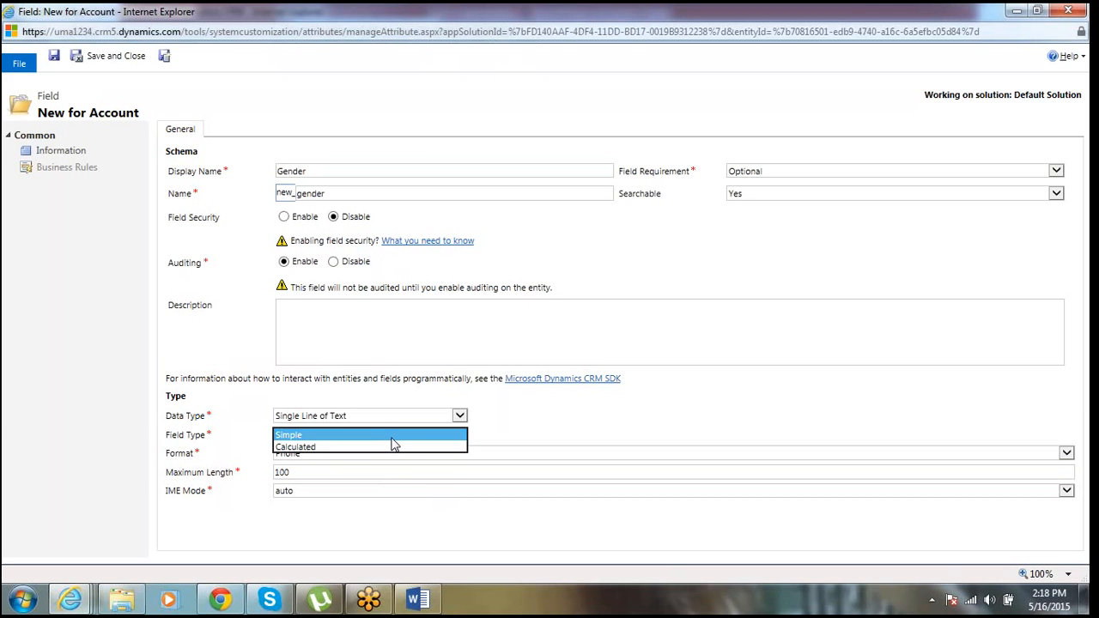
pyautogui.click(523, 444)
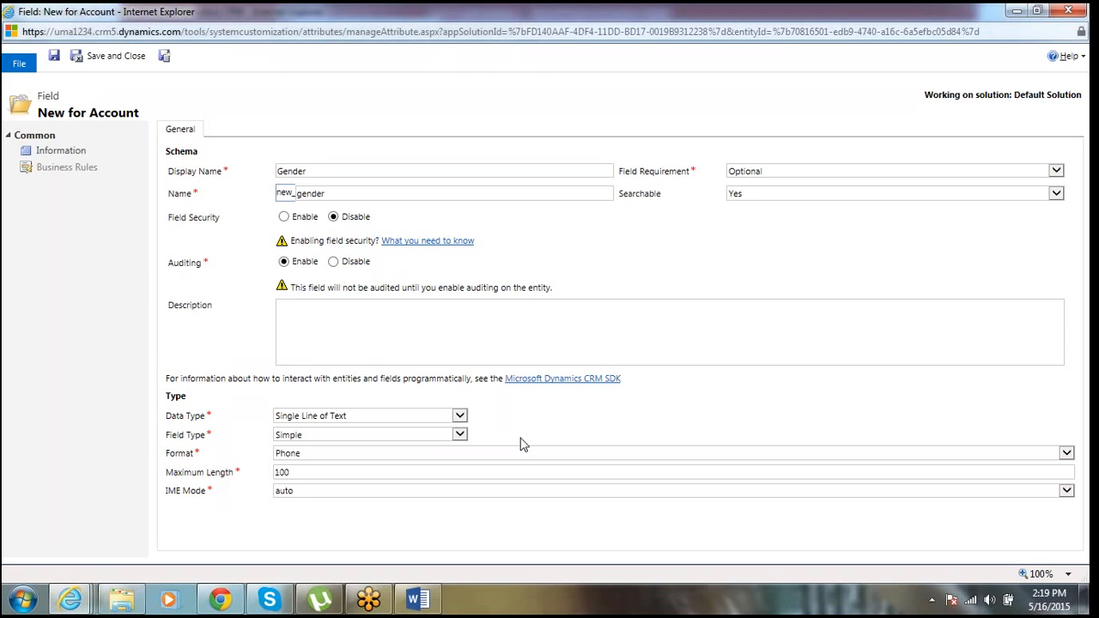
pyautogui.click(460, 435)
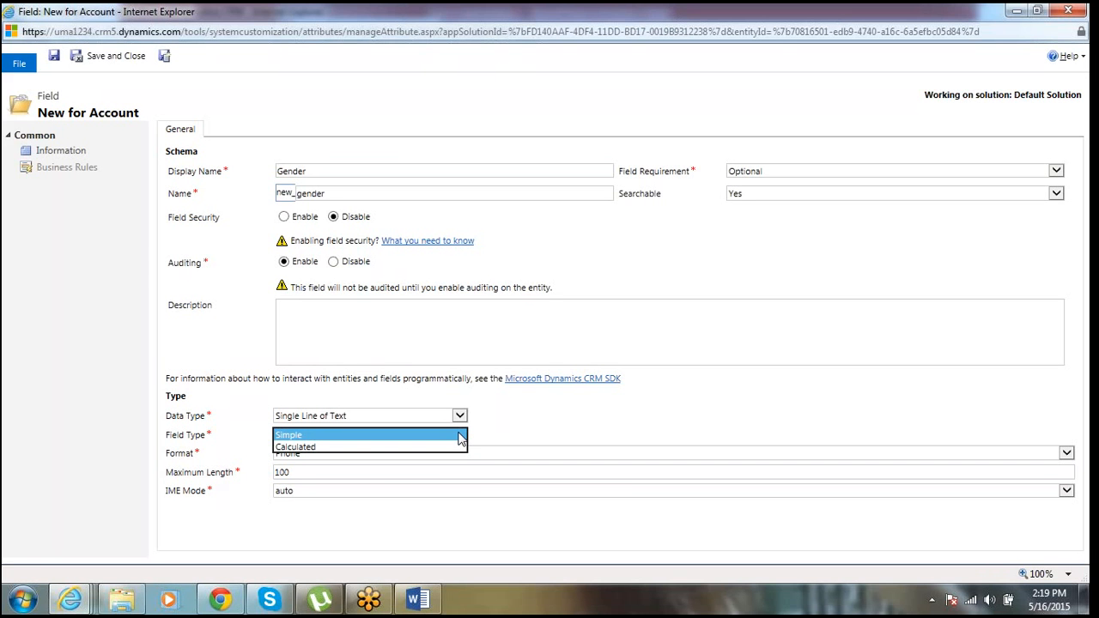
pyautogui.click(253, 444)
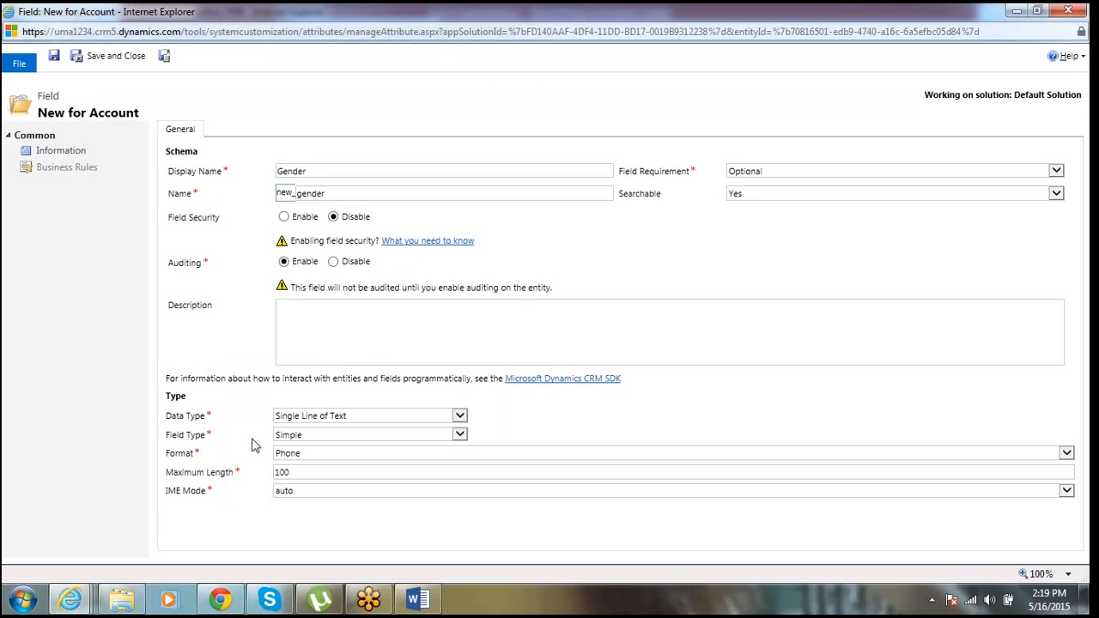
# Change the Gender field's data type to Option Set, keeping Simple as its field type
pyautogui.click(456, 420)
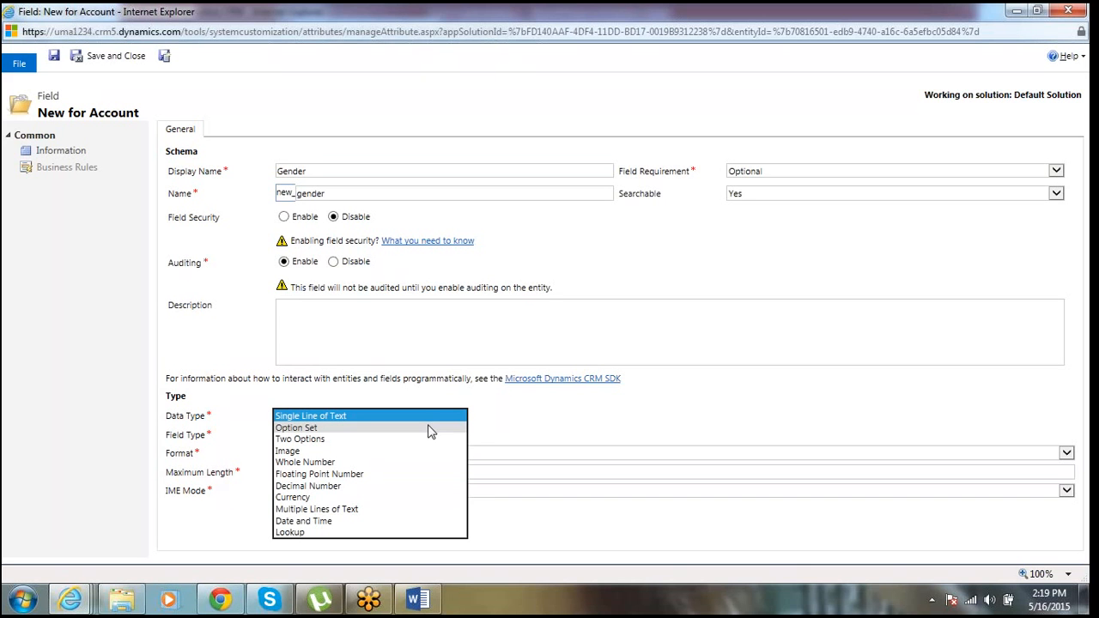
pyautogui.click(429, 427)
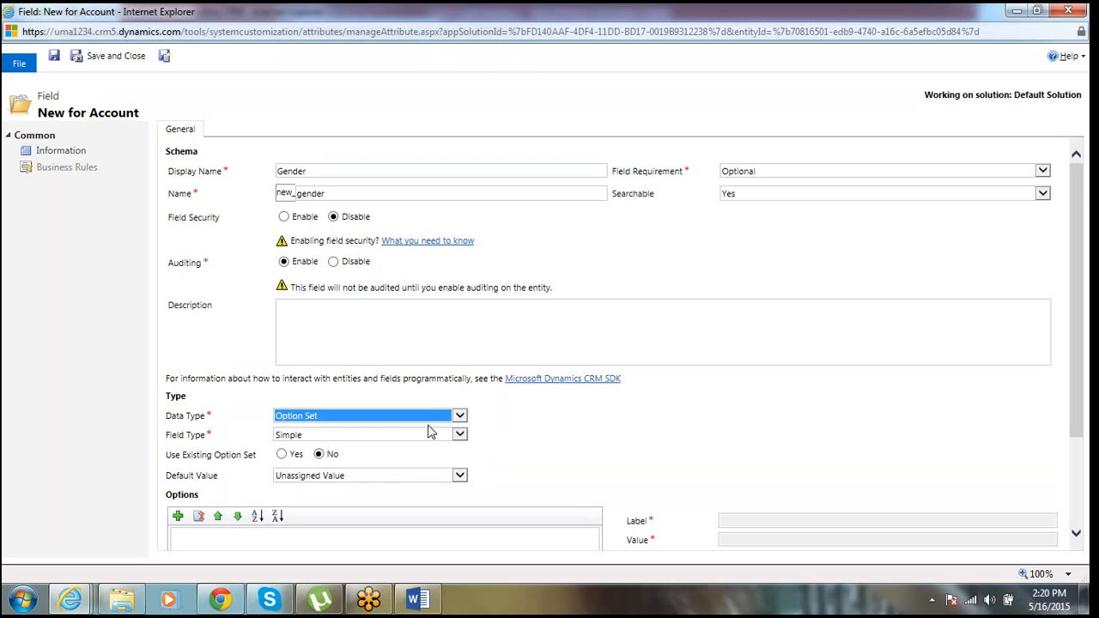
pyautogui.click(1078, 534)
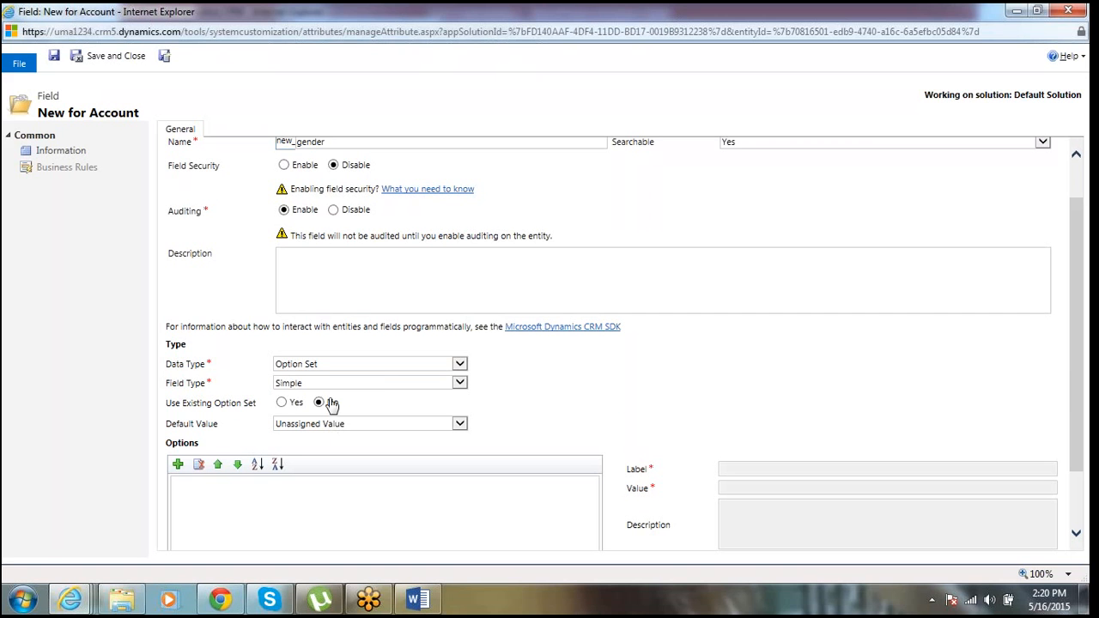
pyautogui.click(383, 384)
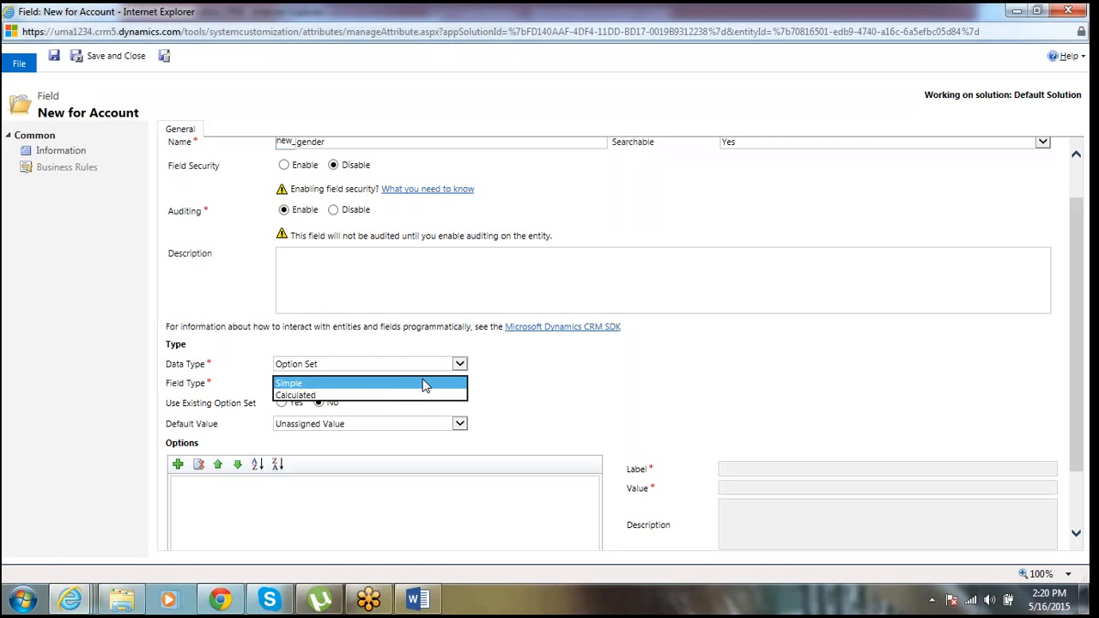
pyautogui.click(422, 383)
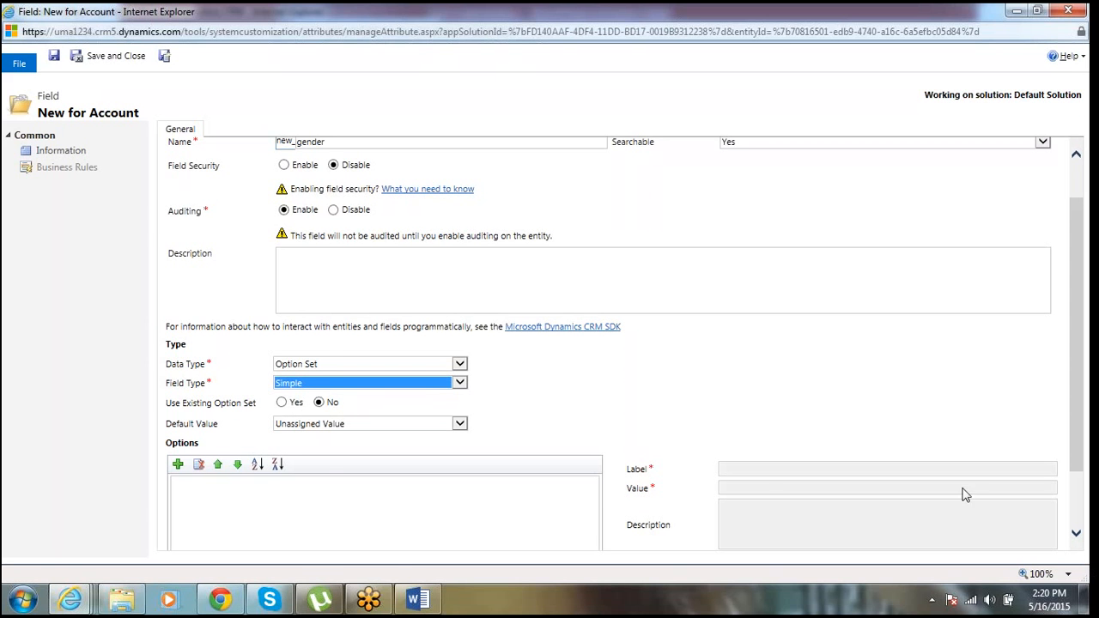
# Switch to a new Notepad document and write the heading "Optionsets" with the line "1.Global optionset" beneath it
pyautogui.click(25, 600)
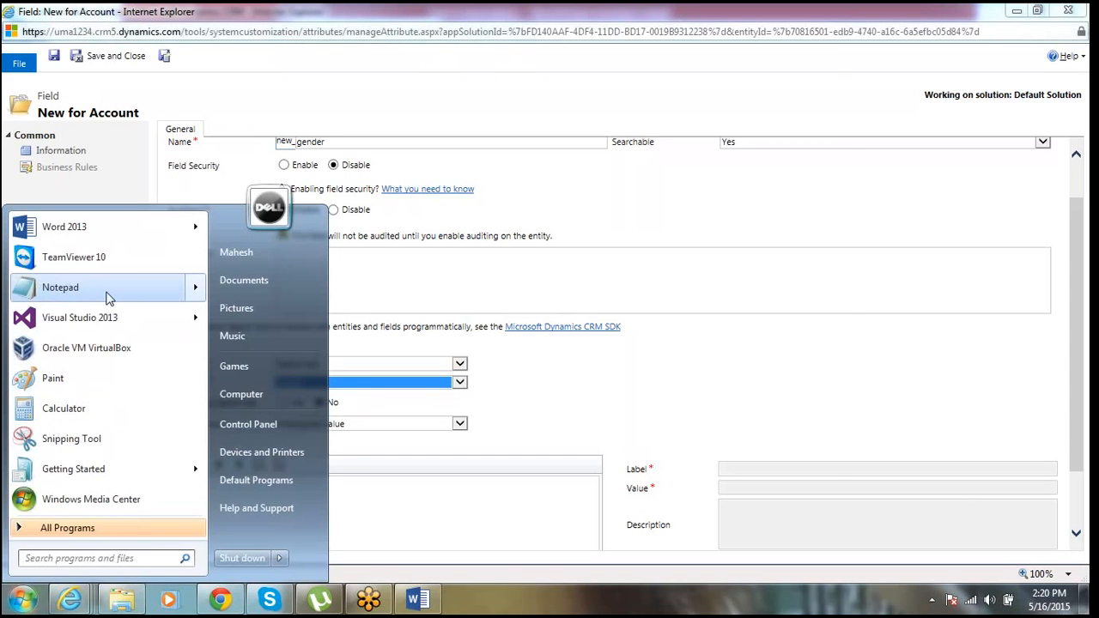
pyautogui.click(69, 287)
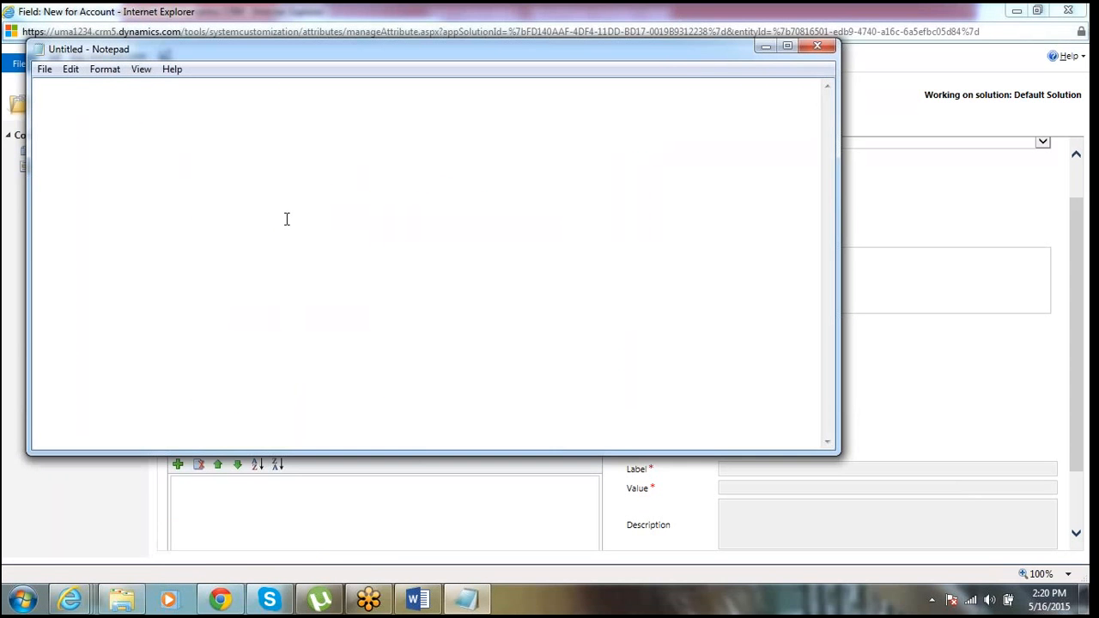
pyautogui.write('Option')
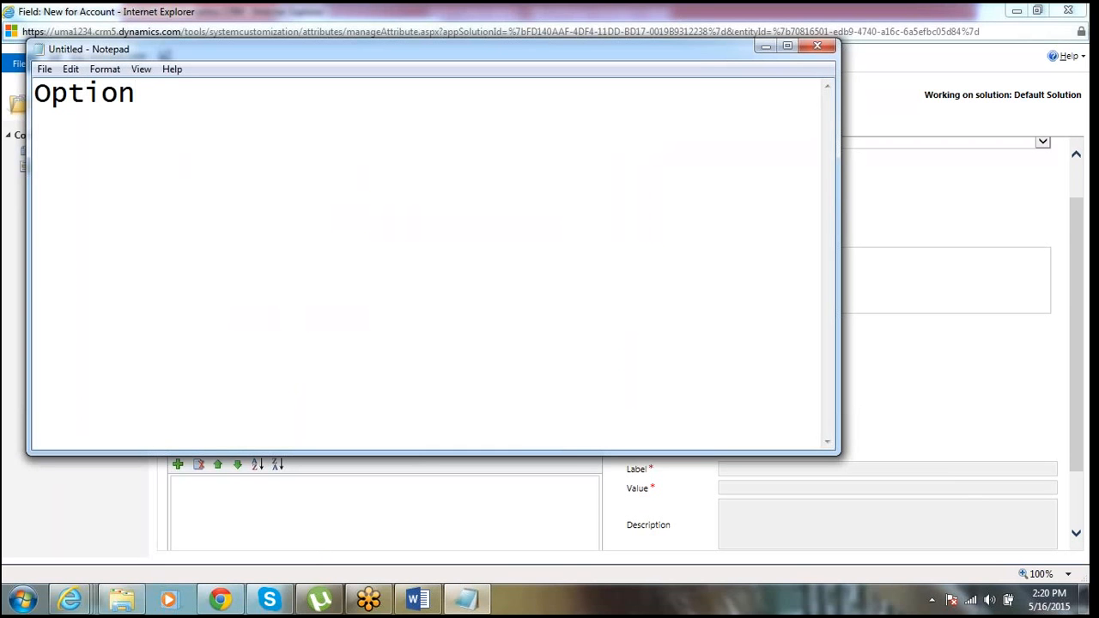
pyautogui.write('sets')
pyautogui.press('Return')
pyautogui.write('1.')
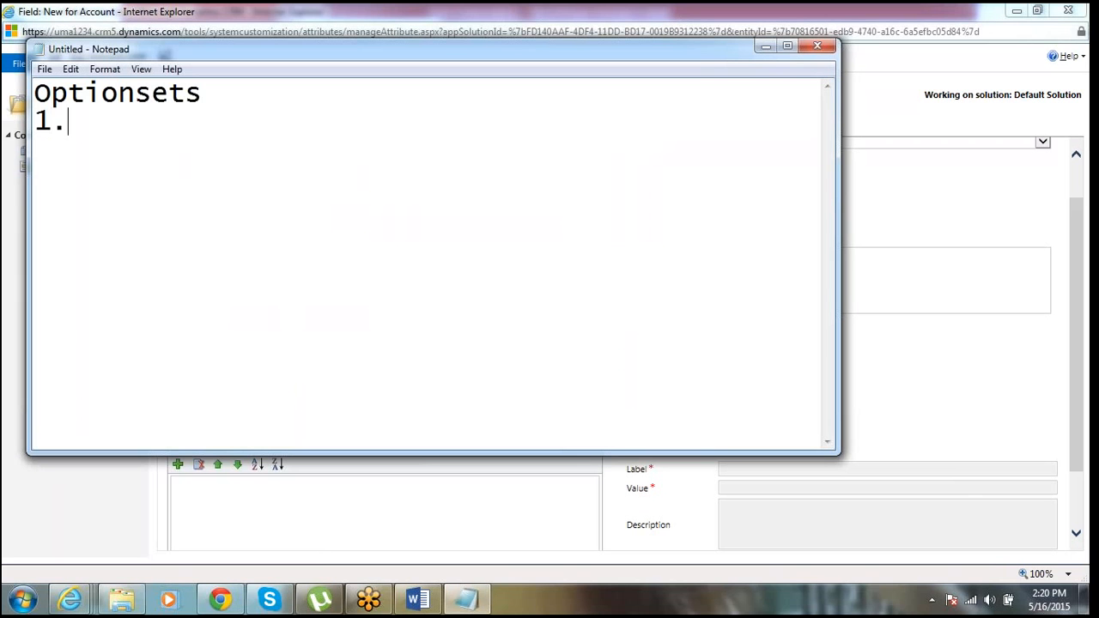
pyautogui.write('Global')
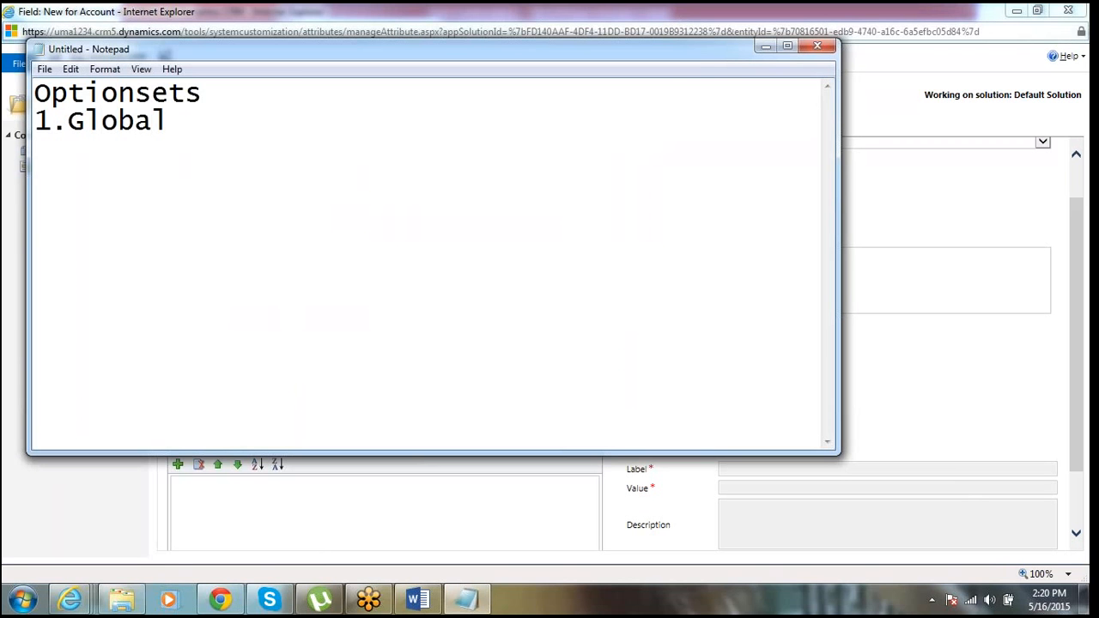
pyautogui.write(' option')
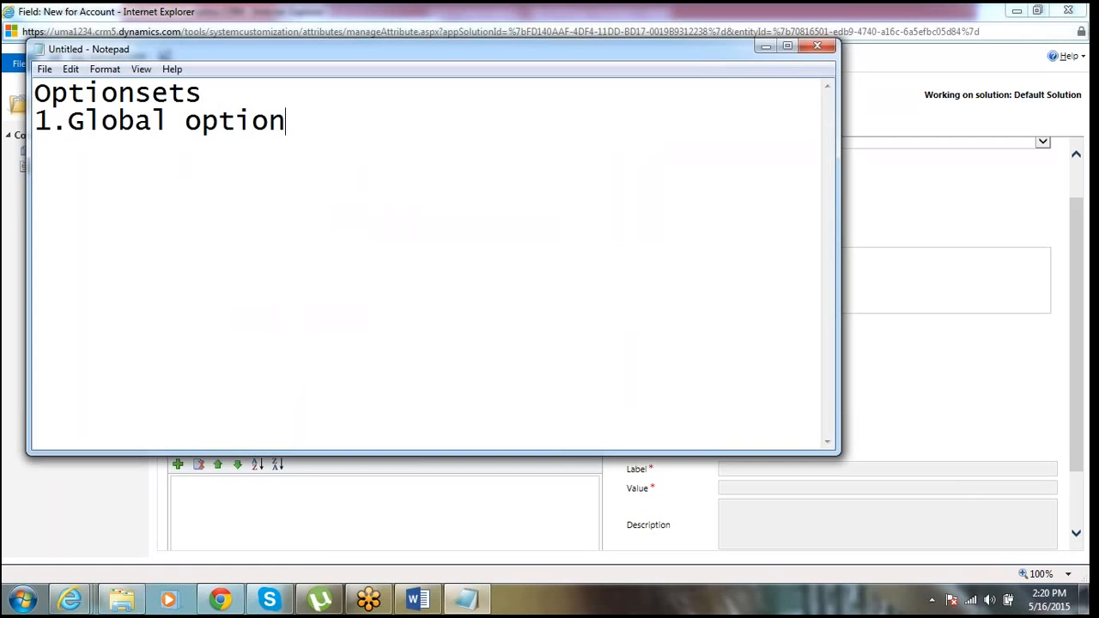
pyautogui.write('sey')
pyautogui.press('BackSpace')
pyautogui.write('t')
pyautogui.press('Return')
# Add the second list line "2.Local Optionset." to the notes
pyautogui.write('2')
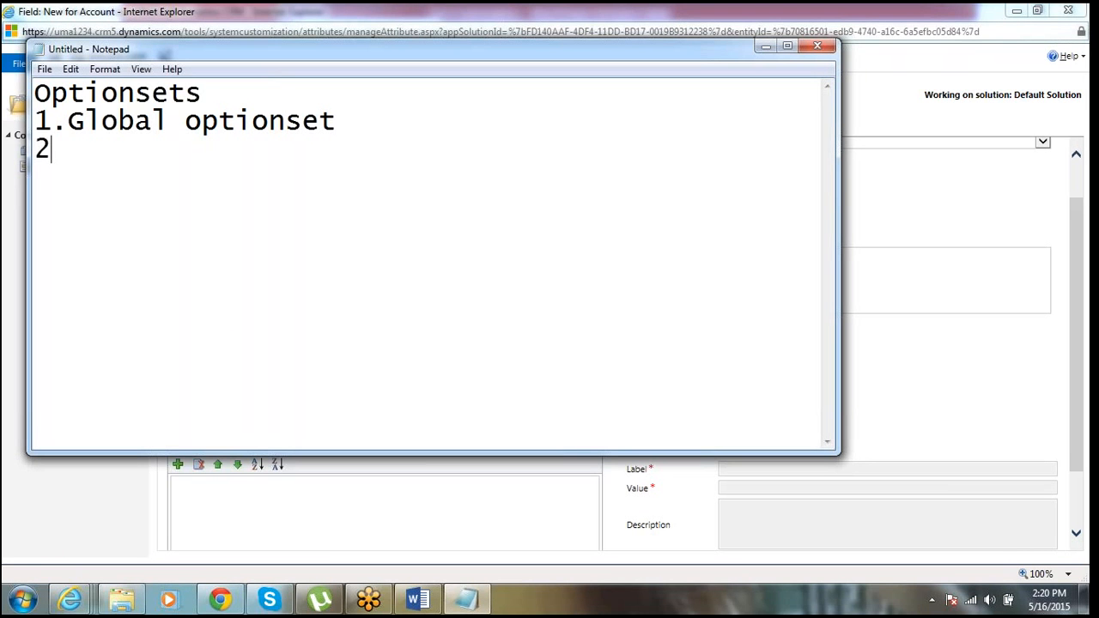
pyautogui.write('.Local')
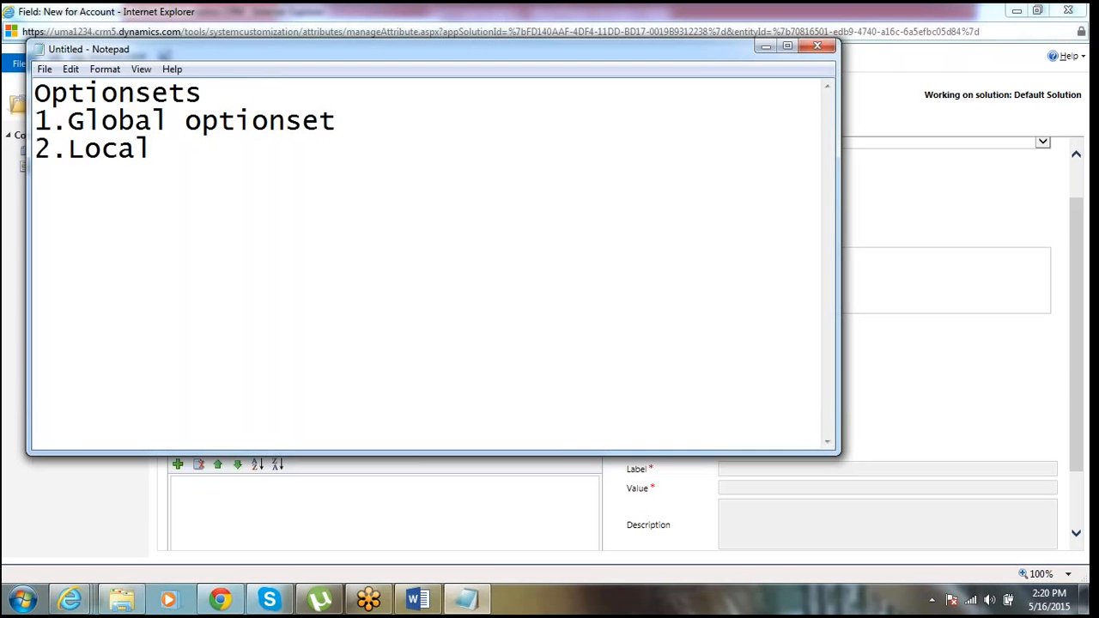
pyautogui.write(' Optio')
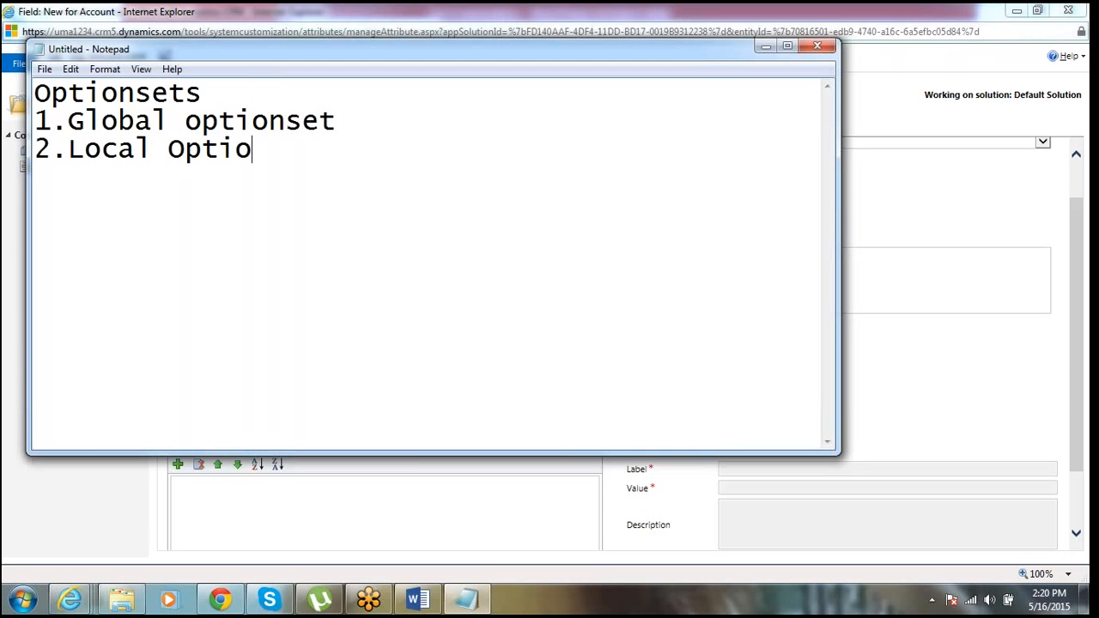
pyautogui.write('nset')
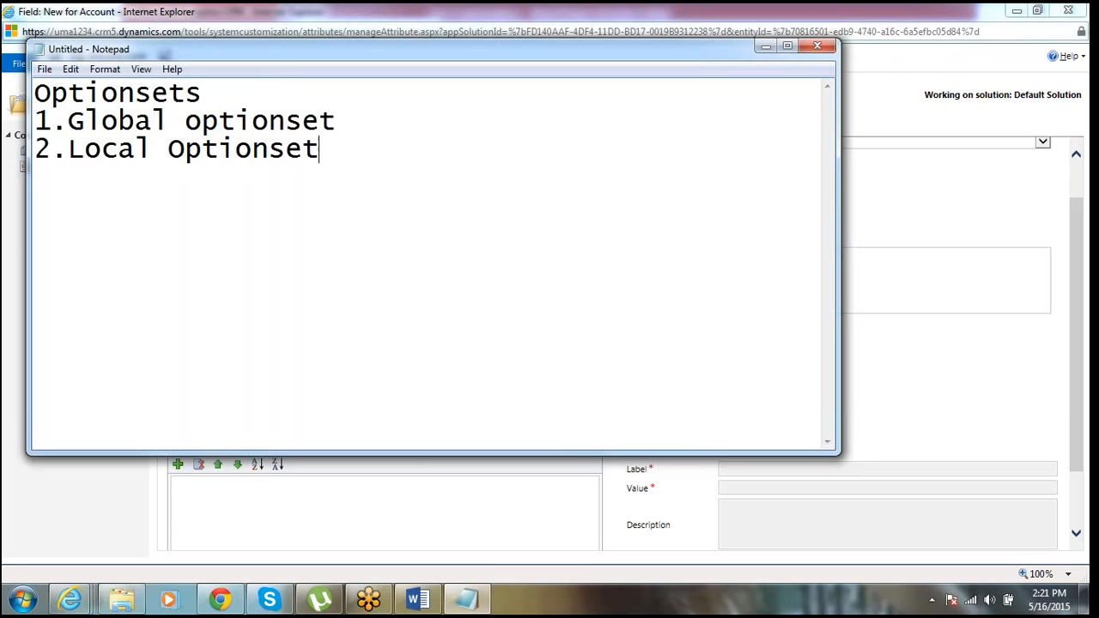
pyautogui.write('.')
# Insert a blank line below the "Optionsets" heading and end the Global optionset line with a period
pyautogui.click(222, 93)
pyautogui.press('Return')
pyautogui.click(385, 178)
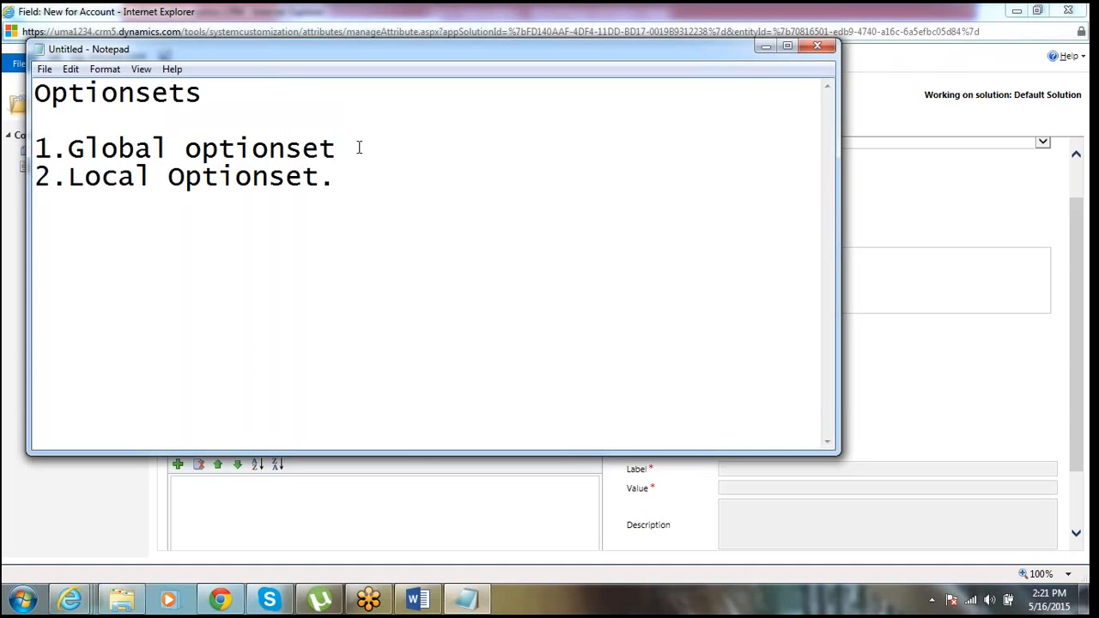
pyautogui.click(356, 148)
pyautogui.write('.')
pyautogui.click(217, 604)
pyautogui.click(217, 604)
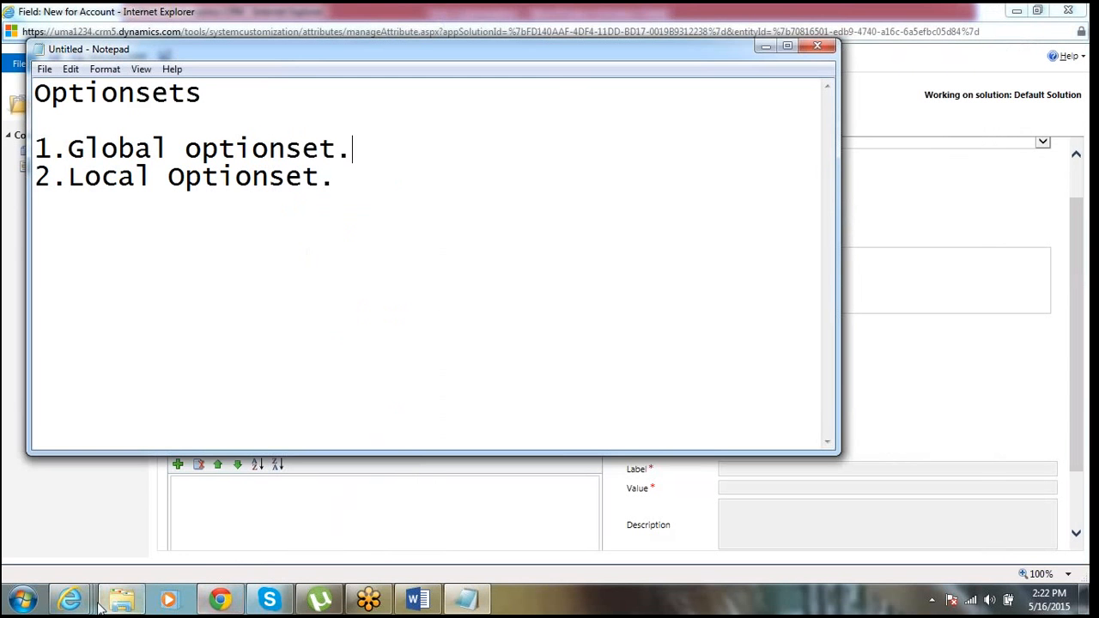
# Switch to the Default Solution window and start a new global option set with the display name Country
pyautogui.moveTo(73, 601)
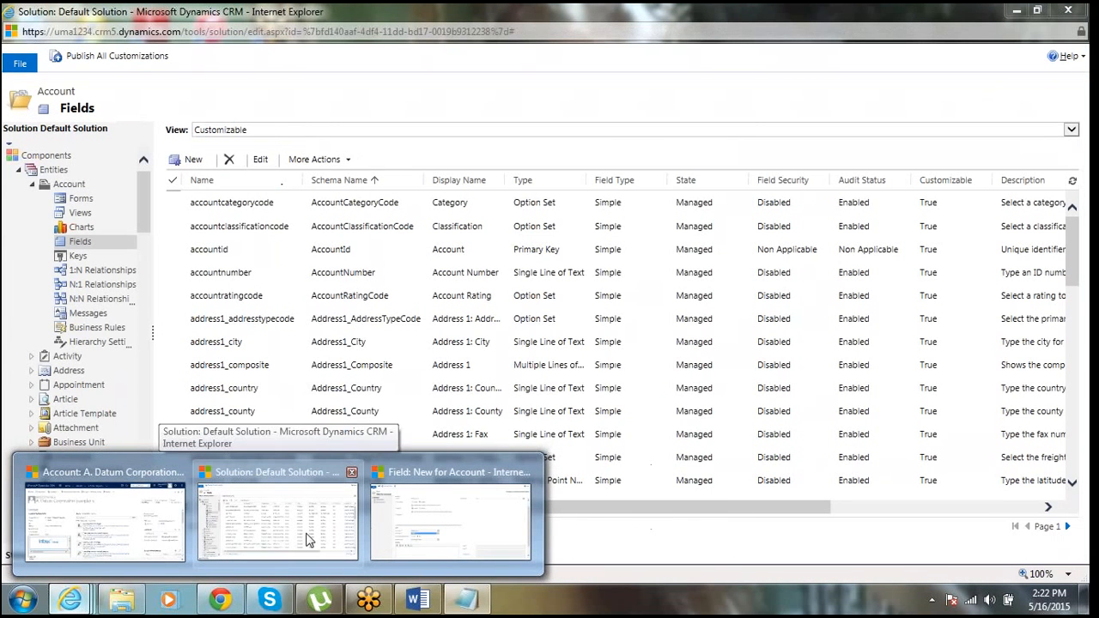
pyautogui.click(308, 539)
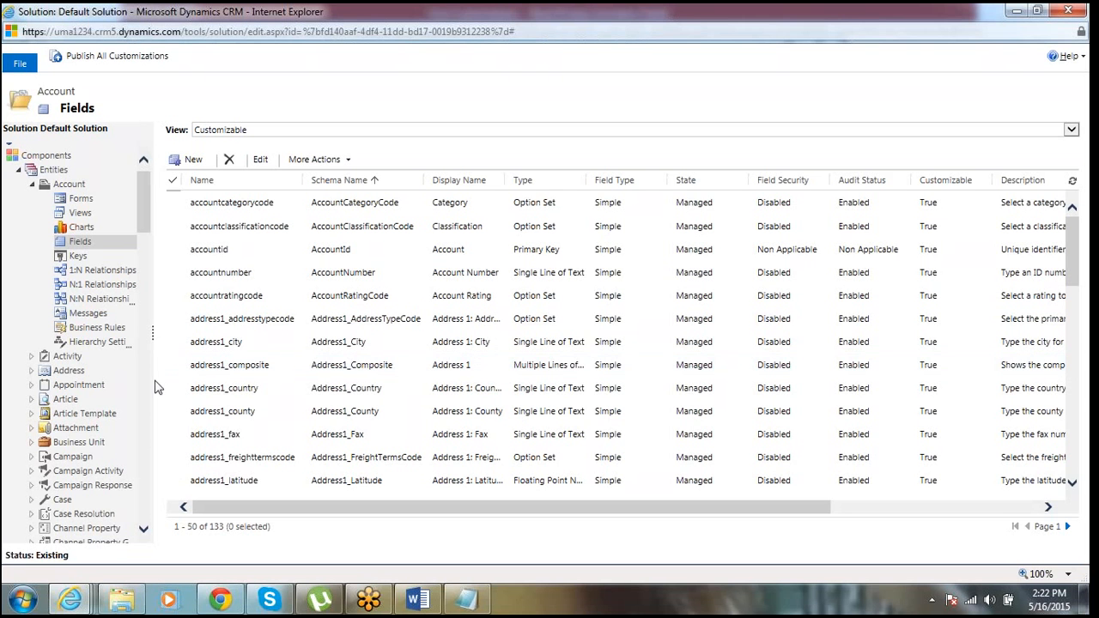
pyautogui.click(23, 171)
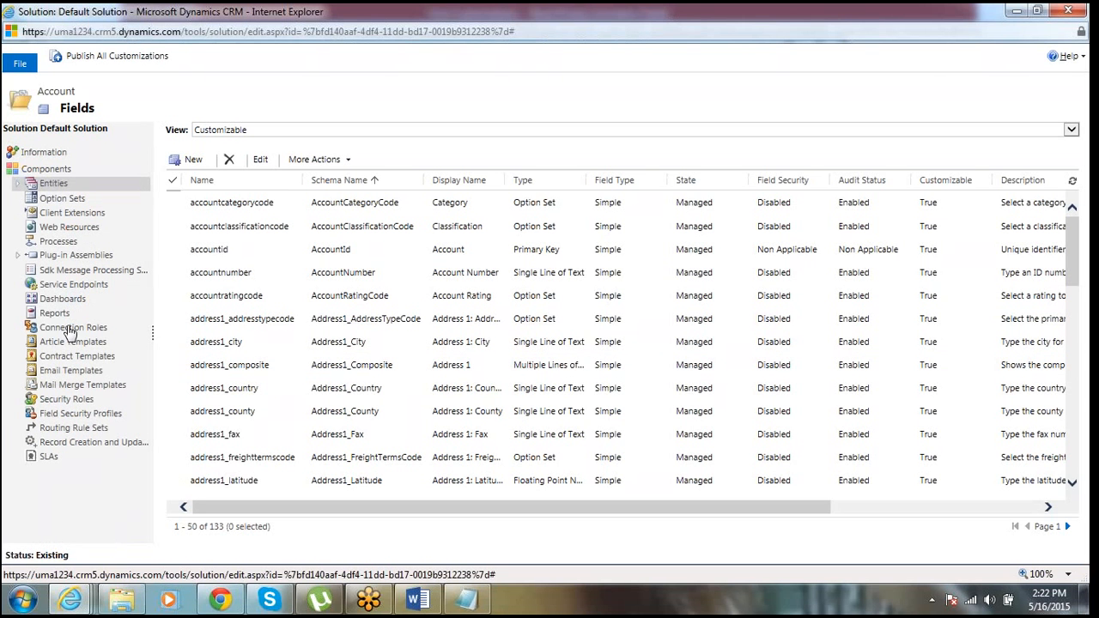
pyautogui.click(51, 199)
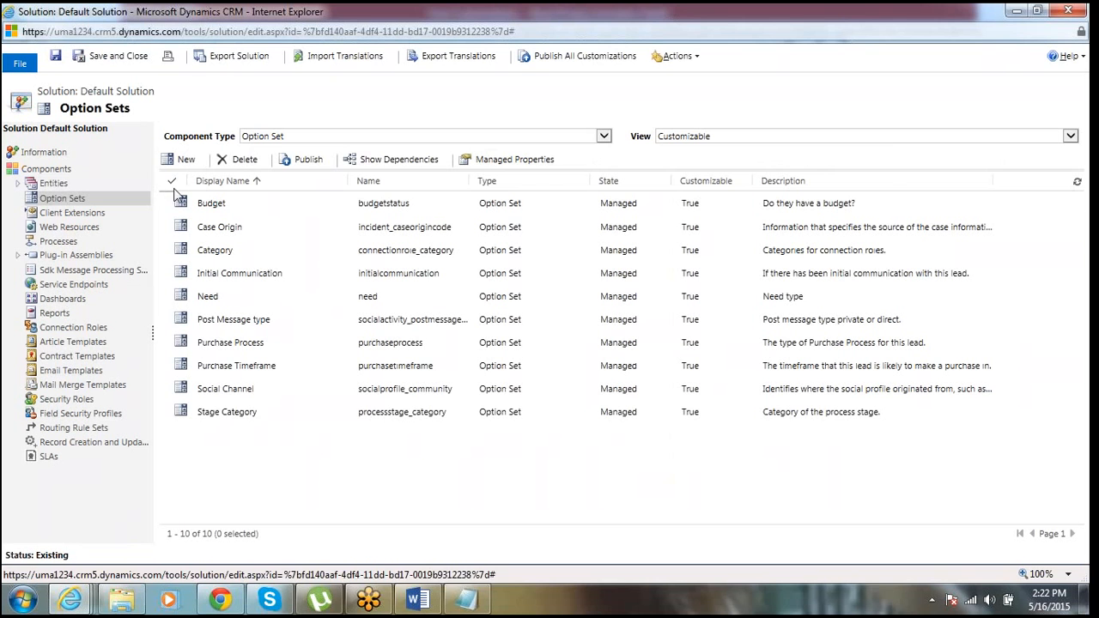
pyautogui.click(186, 161)
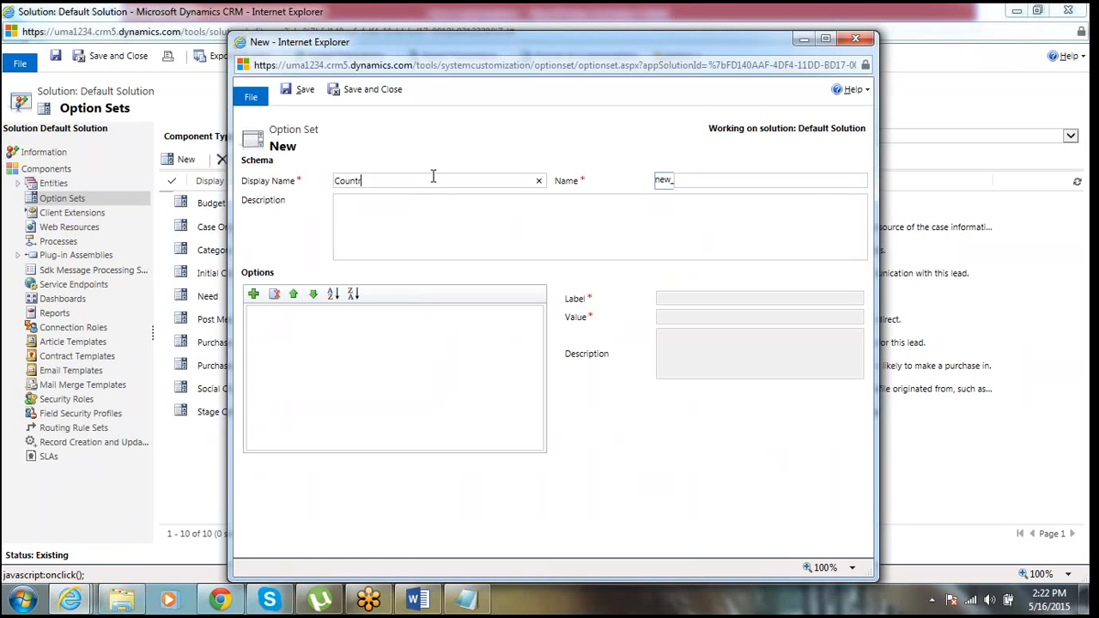
pyautogui.click(497, 210)
# Add an option labelled India with the value 1 to the Country option set, accepting the value outside the solution's prefix
pyautogui.click(253, 295)
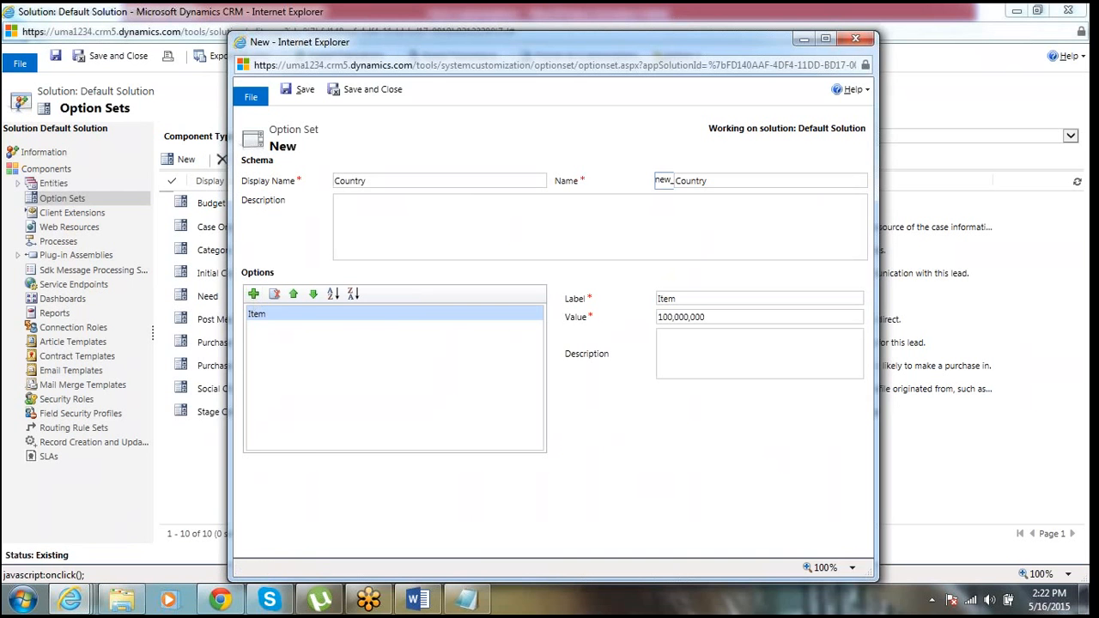
pyautogui.click(692, 298)
pyautogui.write('India')
pyautogui.click(718, 317)
pyautogui.moveTo(718, 317); pyautogui.dragTo(635, 326)
pyautogui.write('1')
pyautogui.click(254, 295)
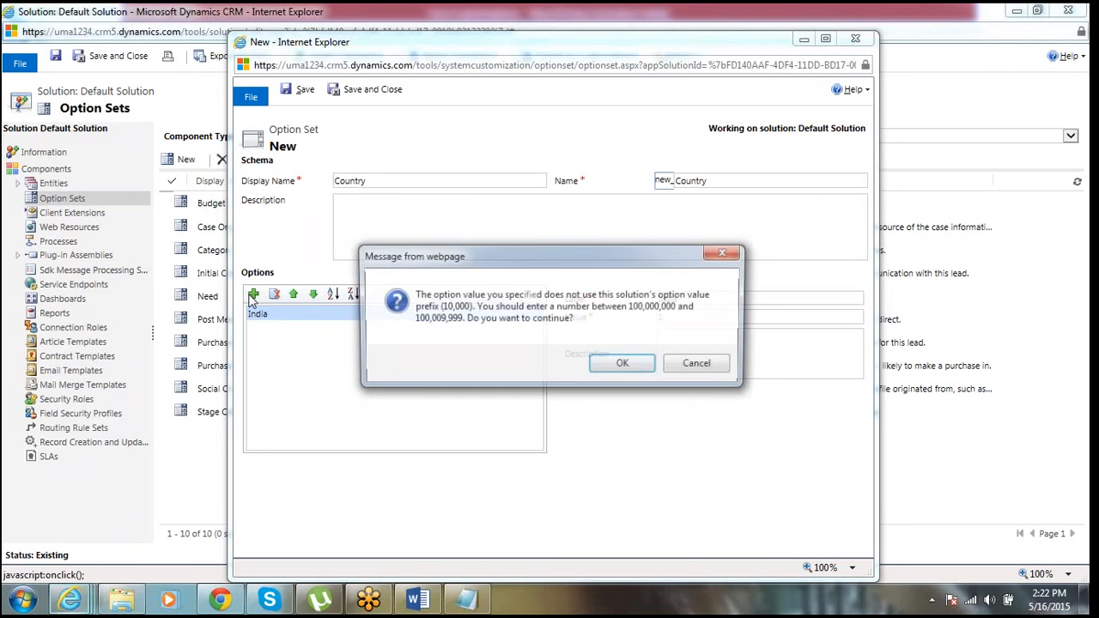
pyautogui.click(624, 365)
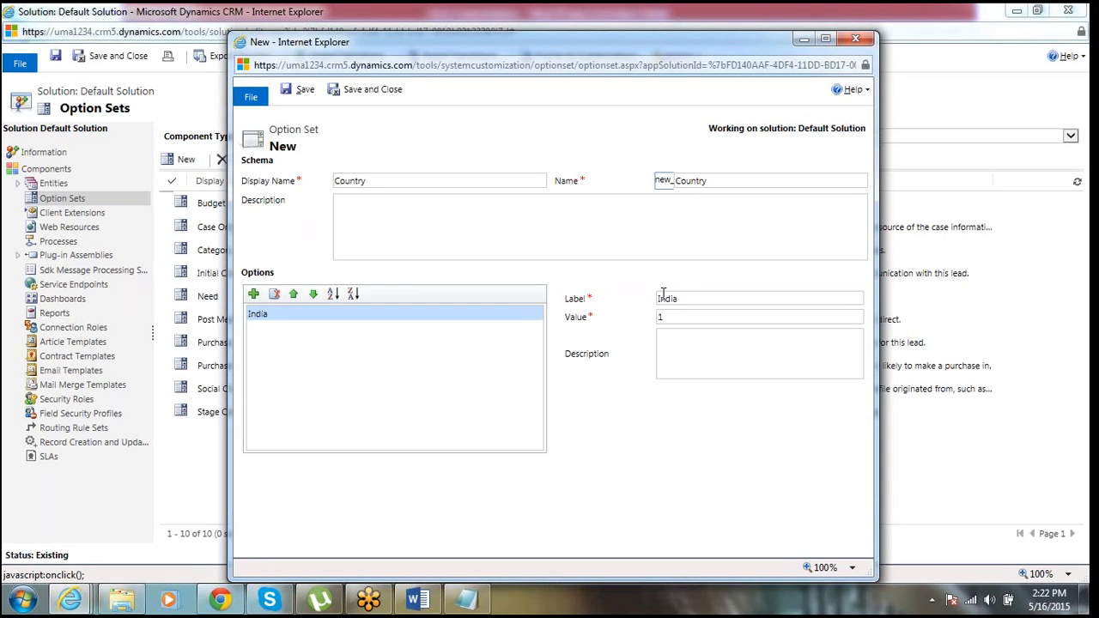
# Add a second option labelled Usa to the Country option set, and save and close it
pyautogui.click(254, 295)
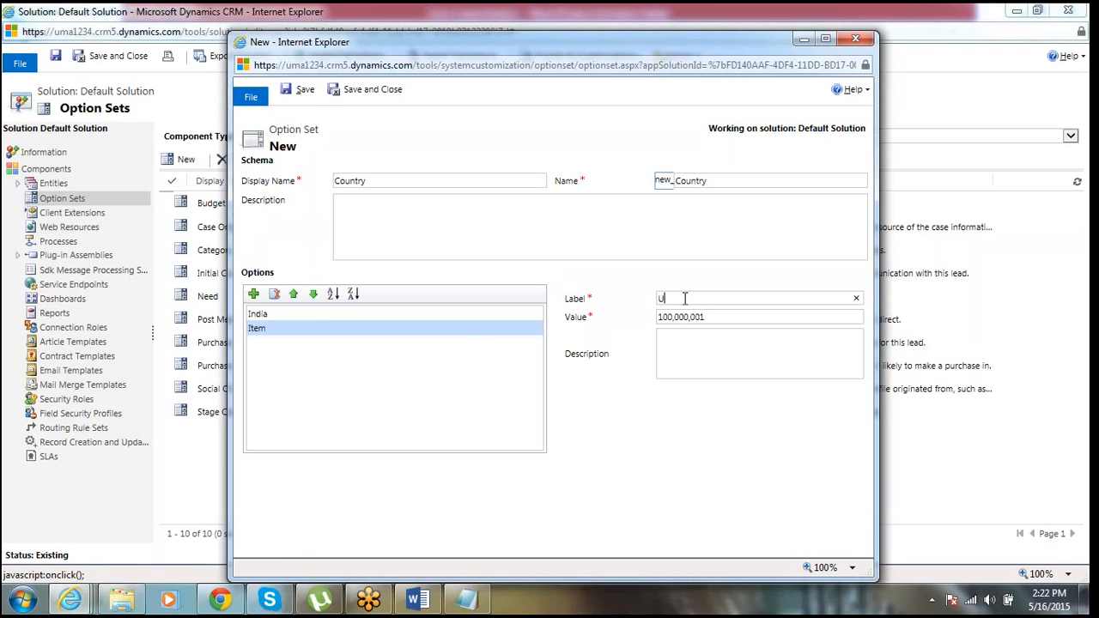
pyautogui.click(704, 336)
pyautogui.click(306, 91)
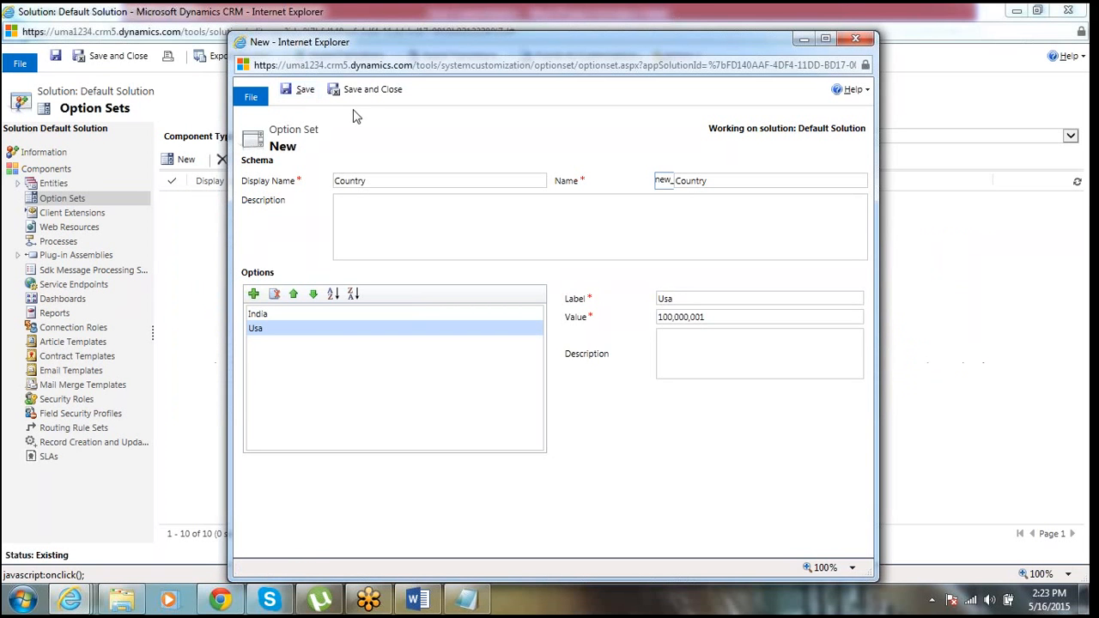
pyautogui.click(362, 91)
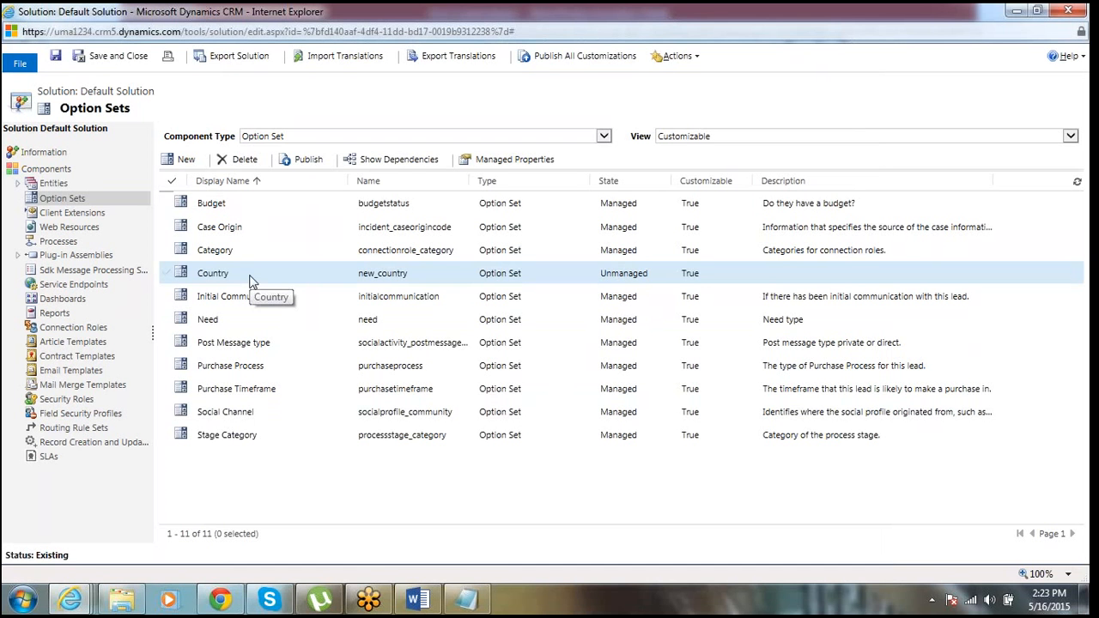
# Expand the solution's Entities node and switch back to the new Account field window
pyautogui.click(21, 191)
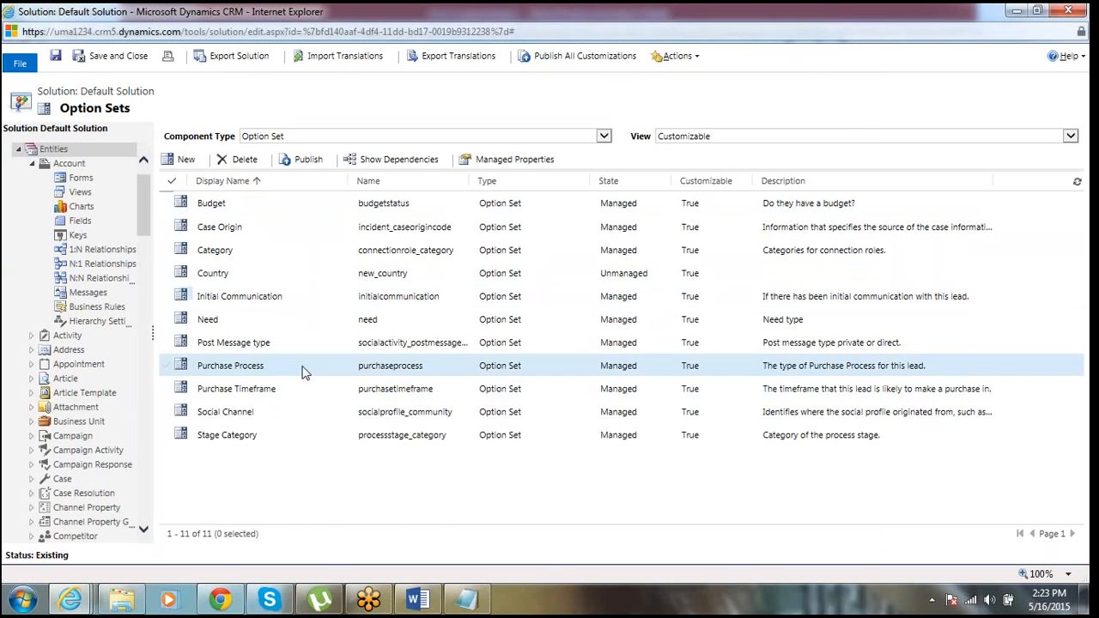
pyautogui.moveTo(88, 601)
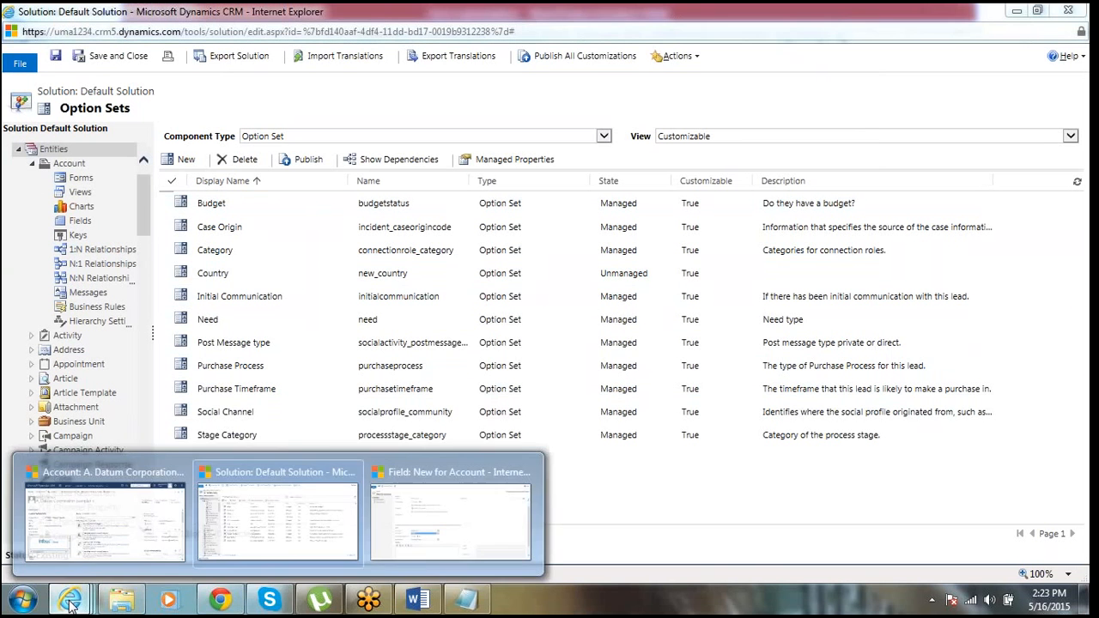
pyautogui.click(468, 558)
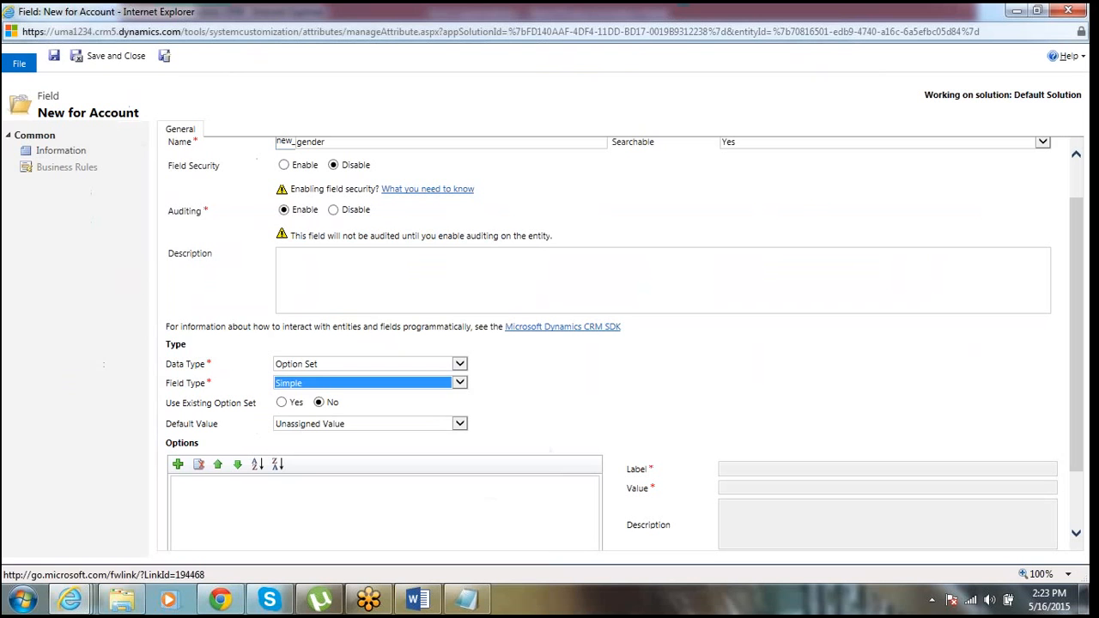
# Make the Gender field use an existing option set and look through the available global option sets
pyautogui.click(460, 383)
pyautogui.click(511, 395)
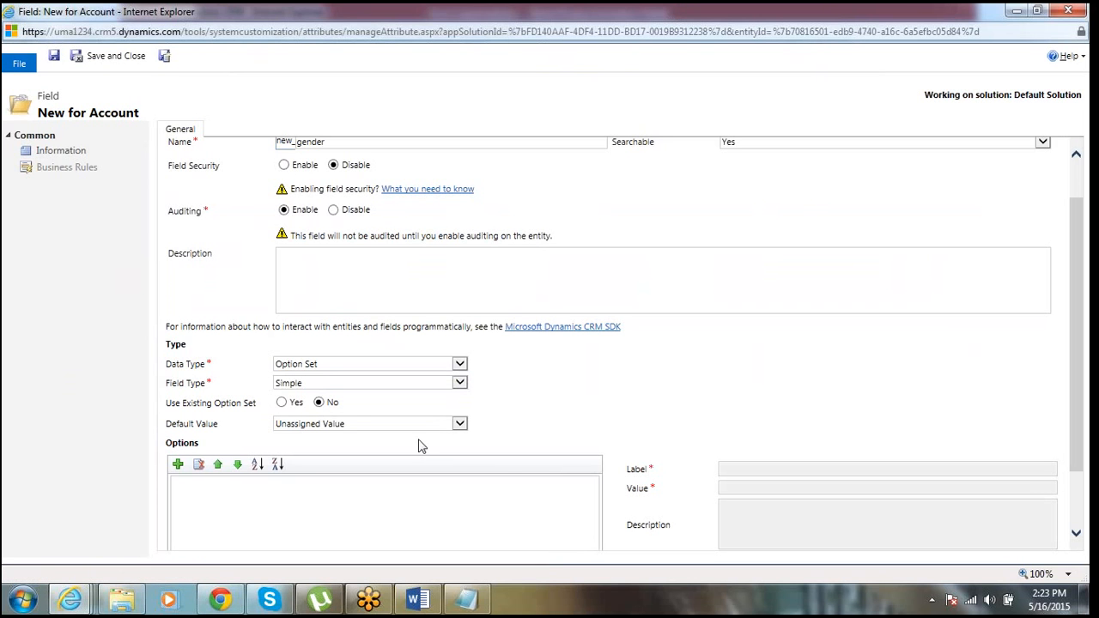
pyautogui.click(281, 402)
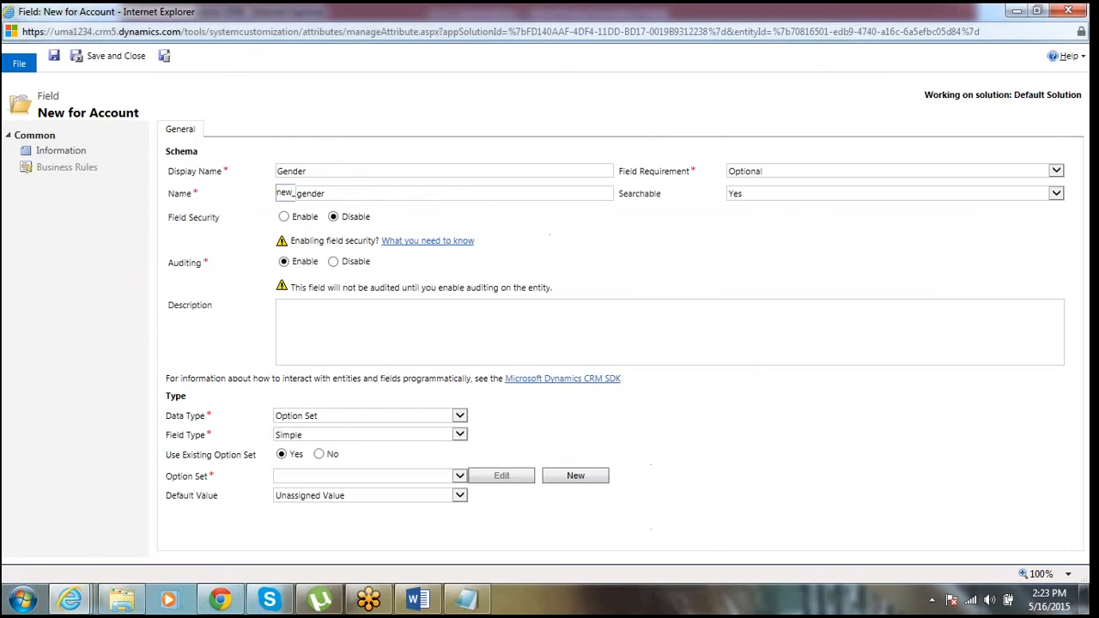
pyautogui.click(461, 477)
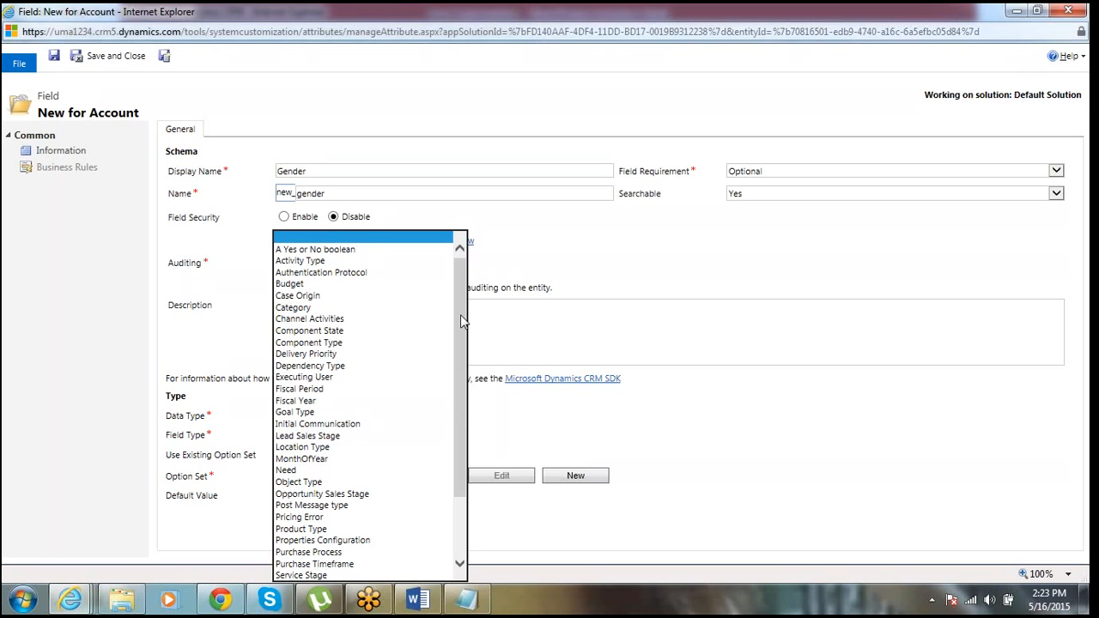
pyautogui.moveTo(464, 321)
pyautogui.mouseDown()
pyautogui.moveTo(468, 426)
pyautogui.moveTo(457, 311)
pyautogui.mouseUp()
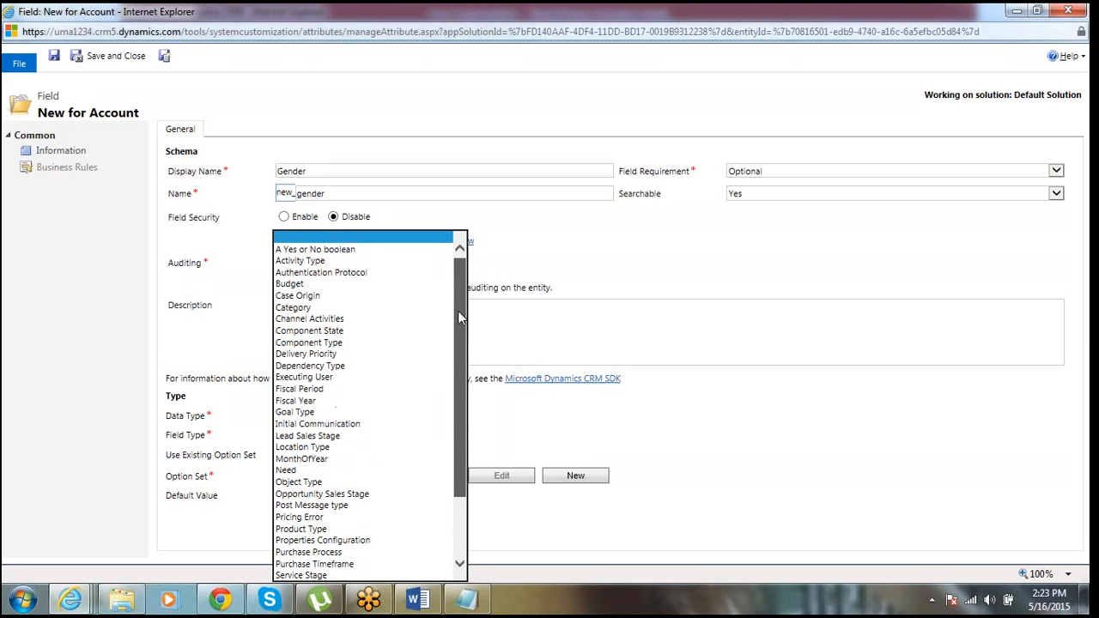
# Discard the unsaved Gender field and start a new field from the Account entity's Fields list
pyautogui.click(1069, 11)
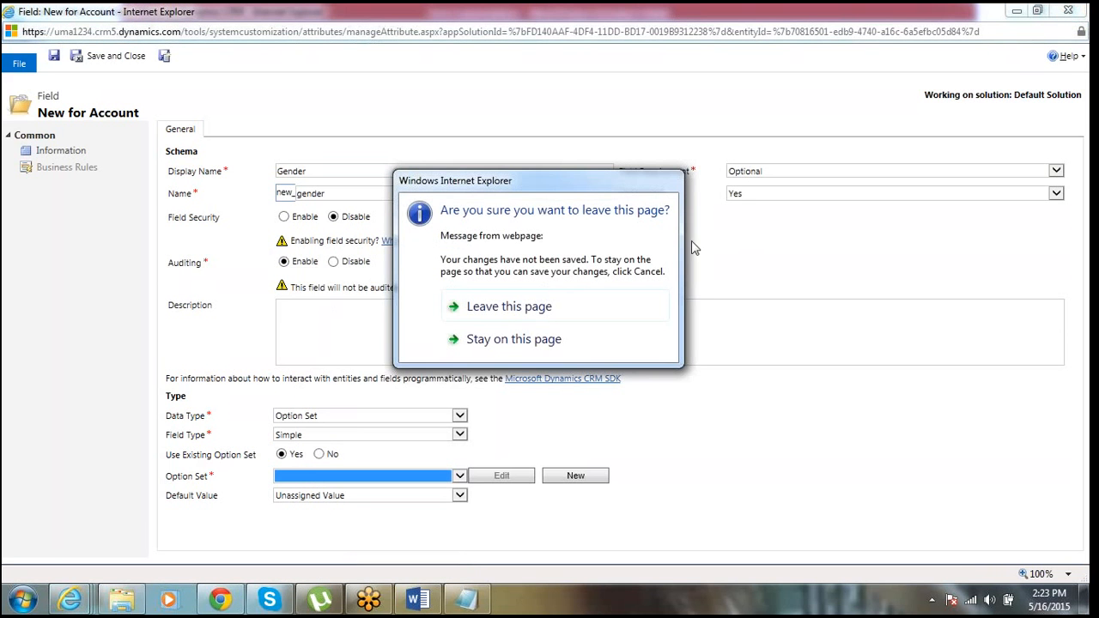
pyautogui.click(542, 318)
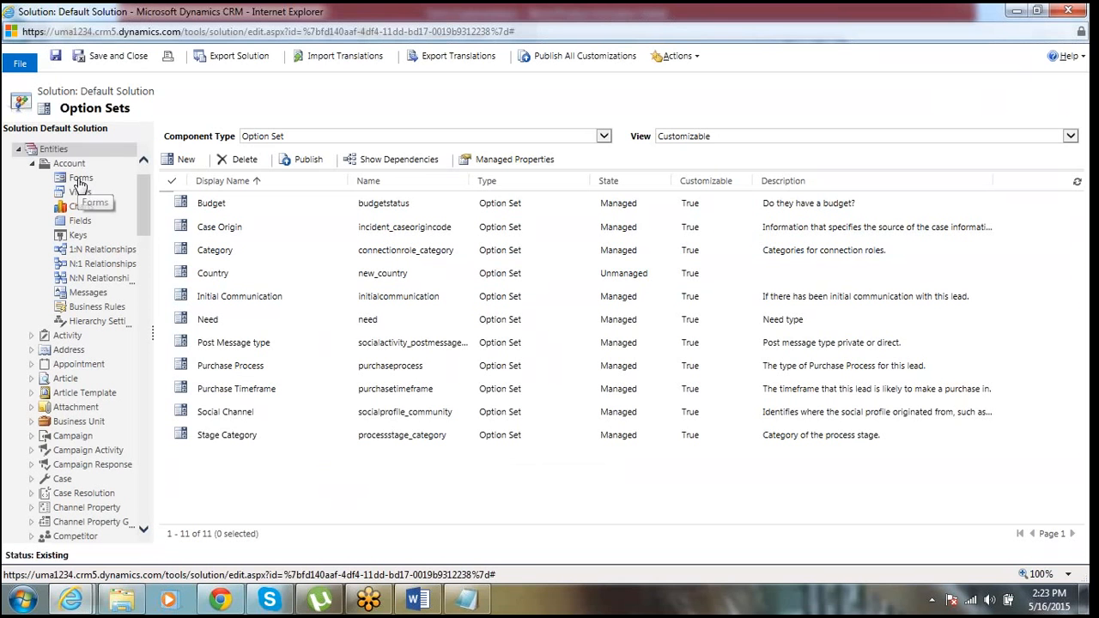
pyautogui.click(80, 223)
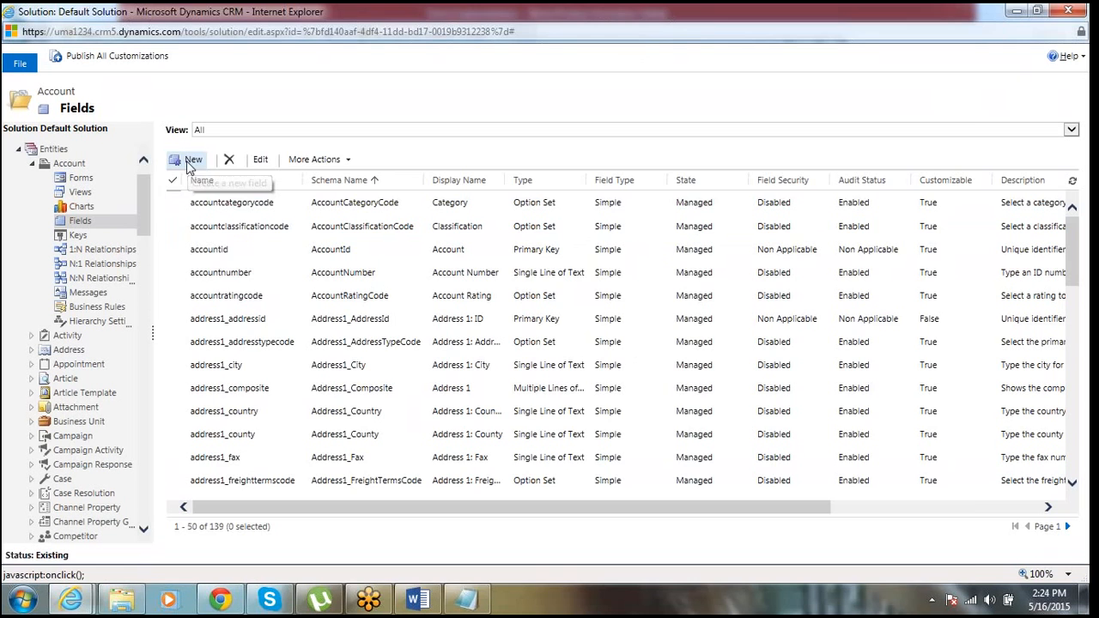
pyautogui.click(191, 163)
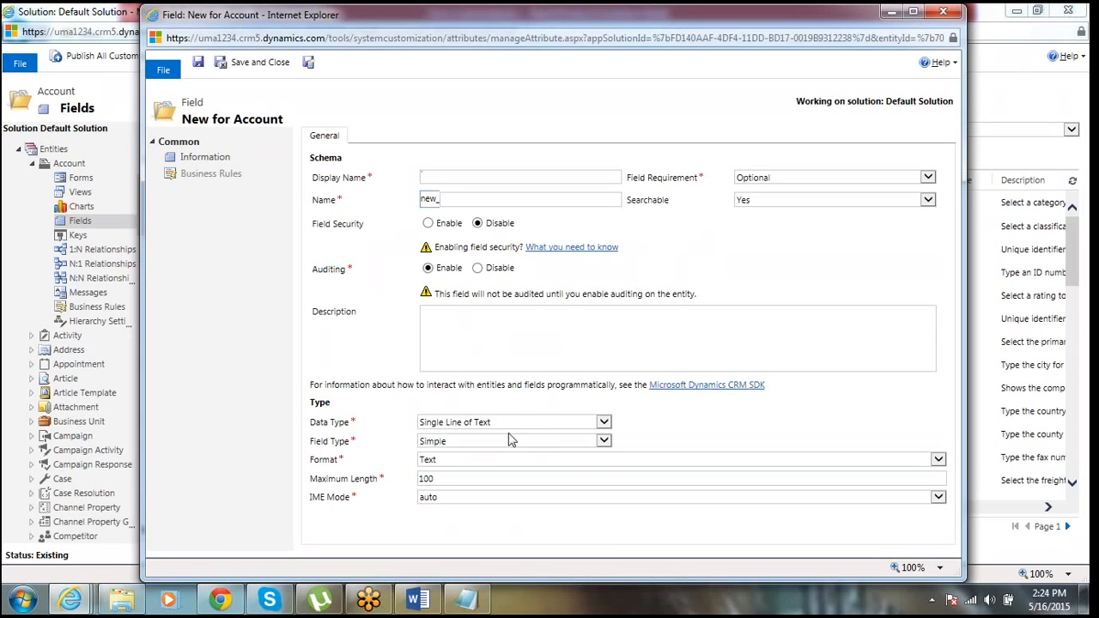
# Set the new field's data type to Option Set and use the existing Country option set
pyautogui.click(511, 425)
pyautogui.click(511, 435)
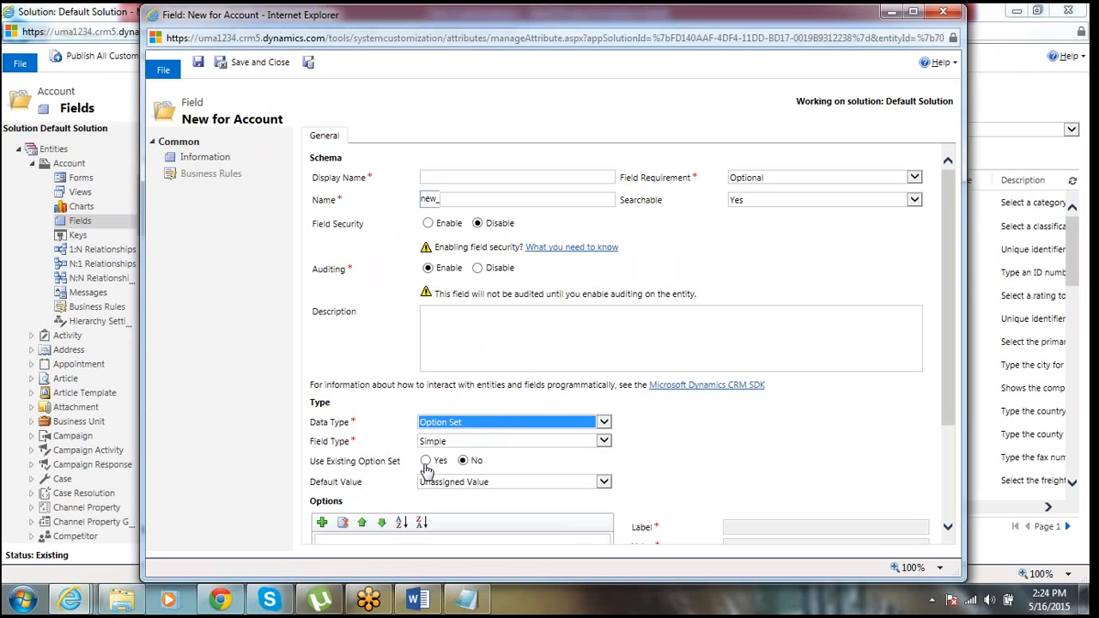
pyautogui.click(426, 462)
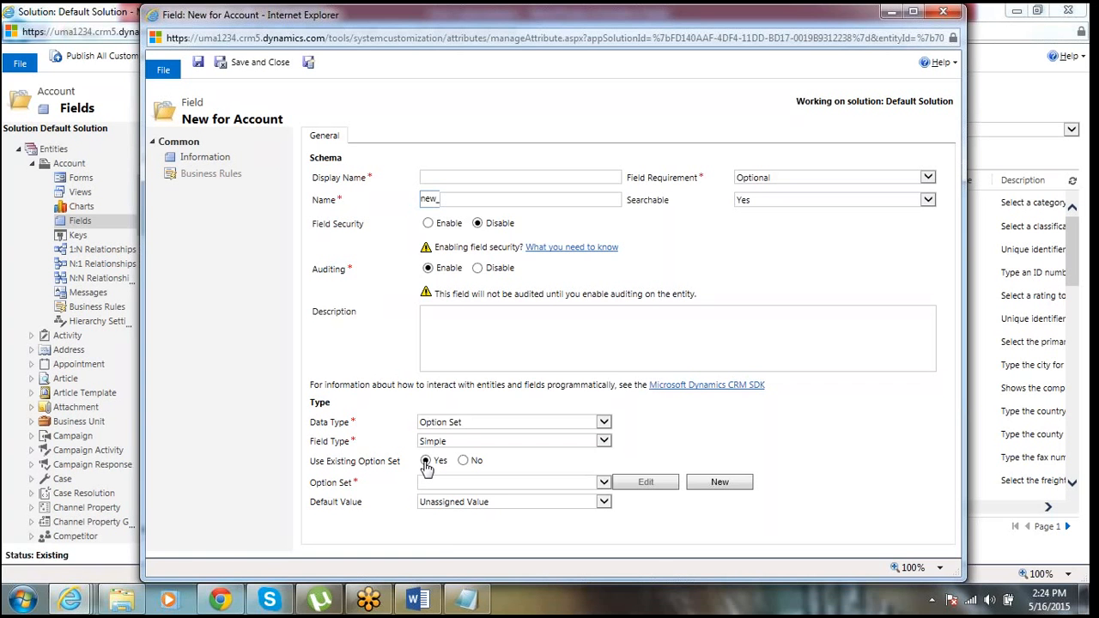
pyautogui.click(567, 488)
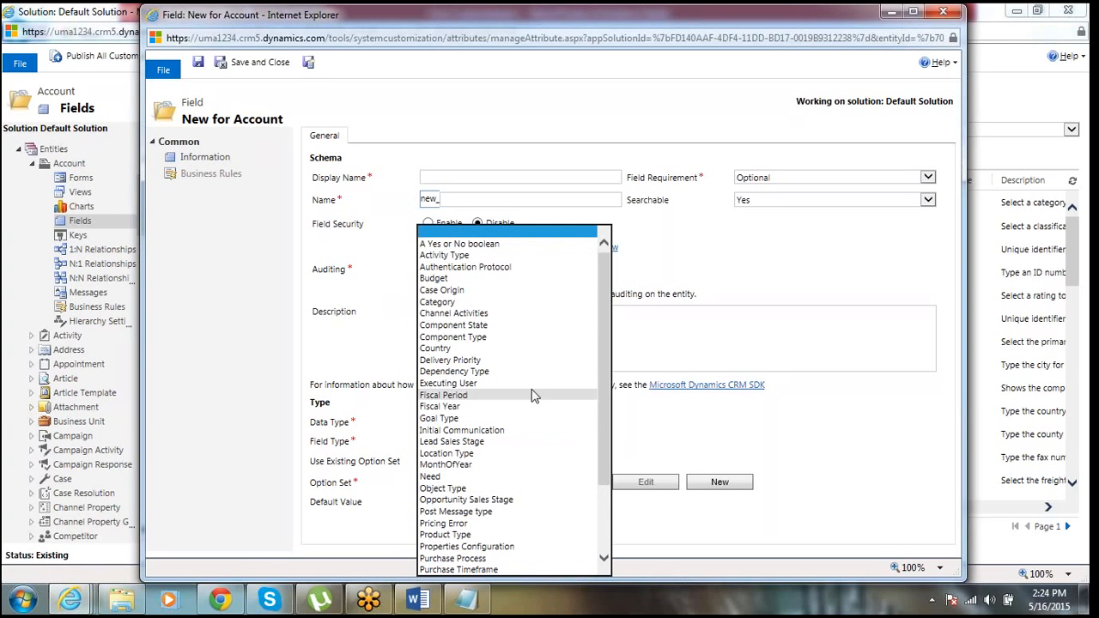
pyautogui.click(513, 348)
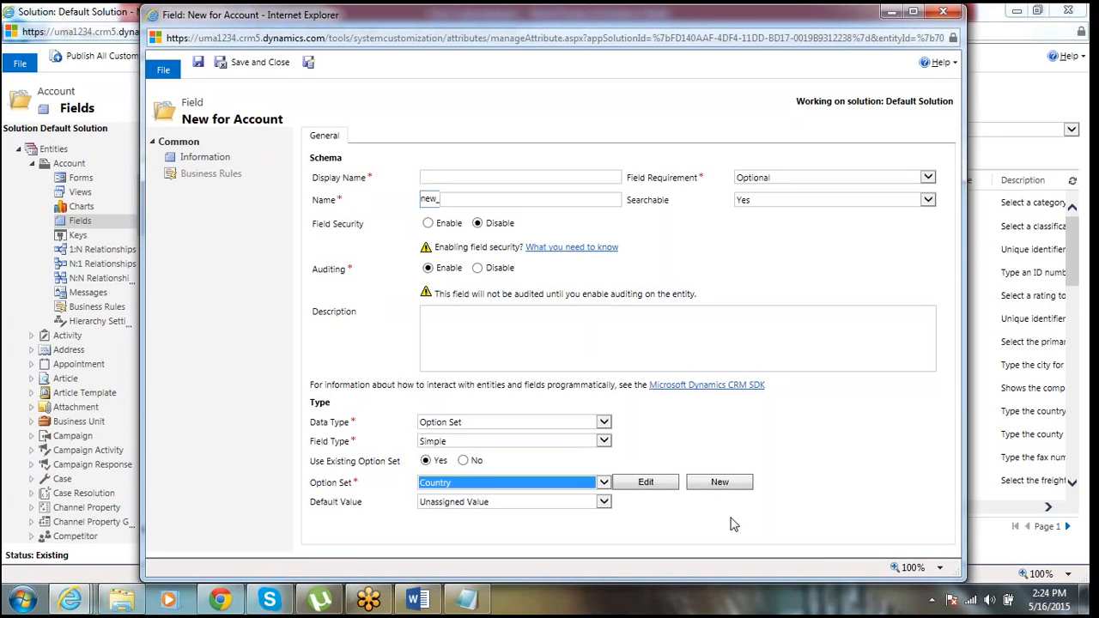
# Switch the field back to a local option set and review its Options area
pyautogui.click(465, 461)
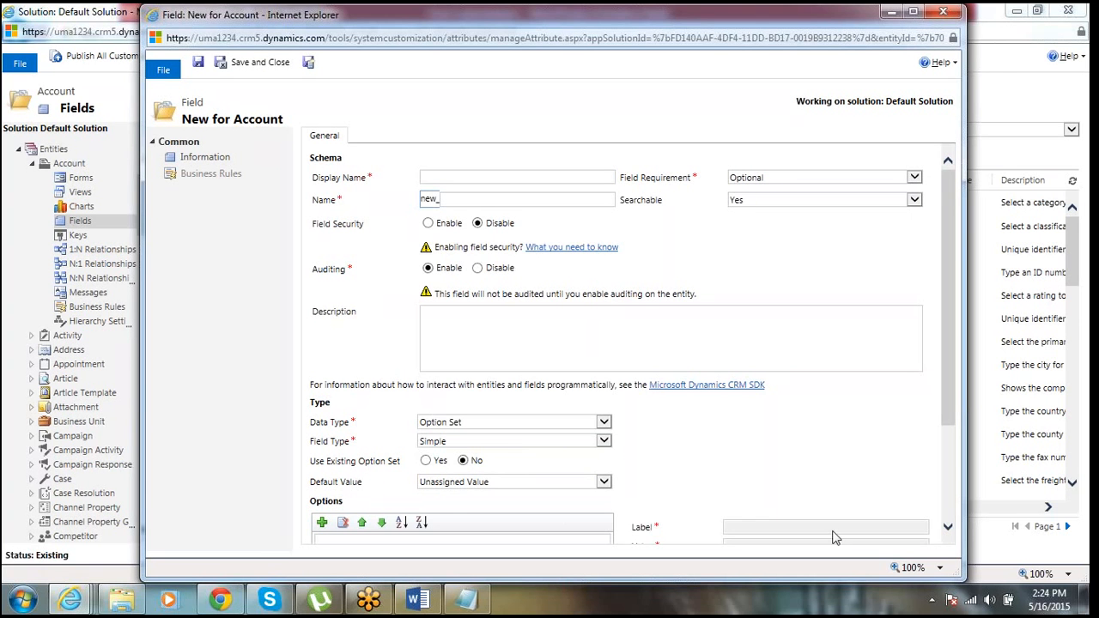
pyautogui.click(948, 527)
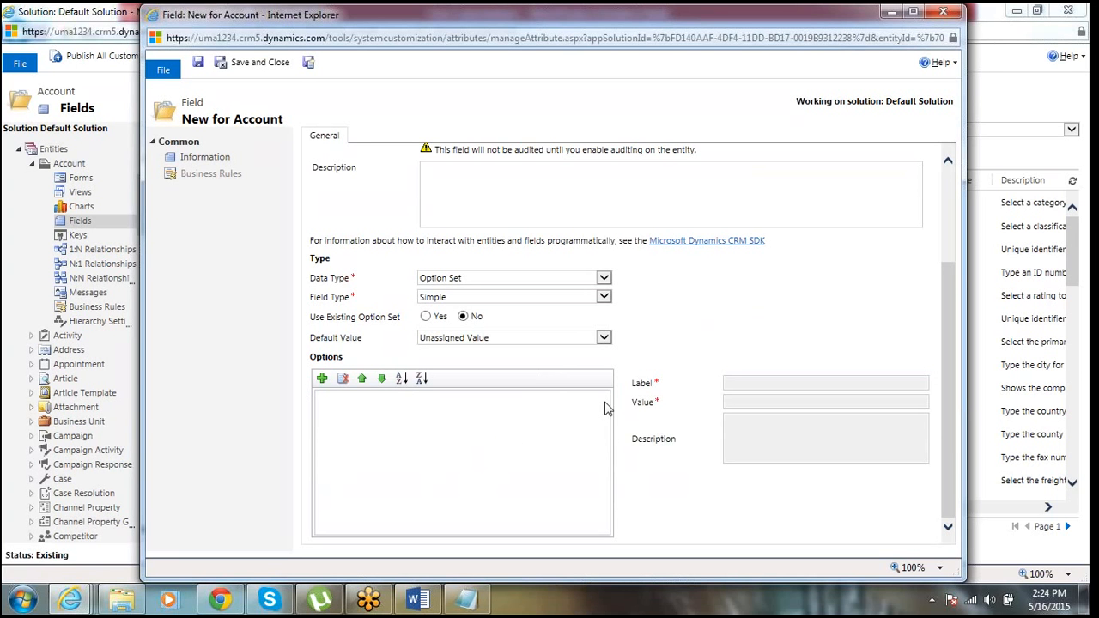
pyautogui.click(949, 206)
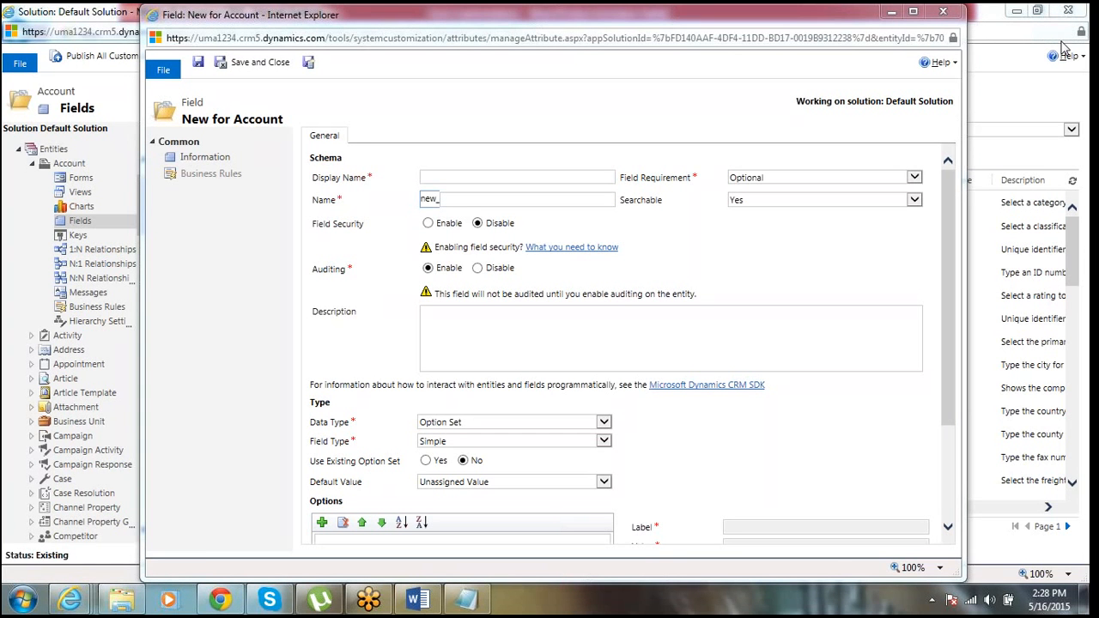
# Try the Two Options and Image data types for the new Account field
pyautogui.click(600, 423)
pyautogui.click(538, 434)
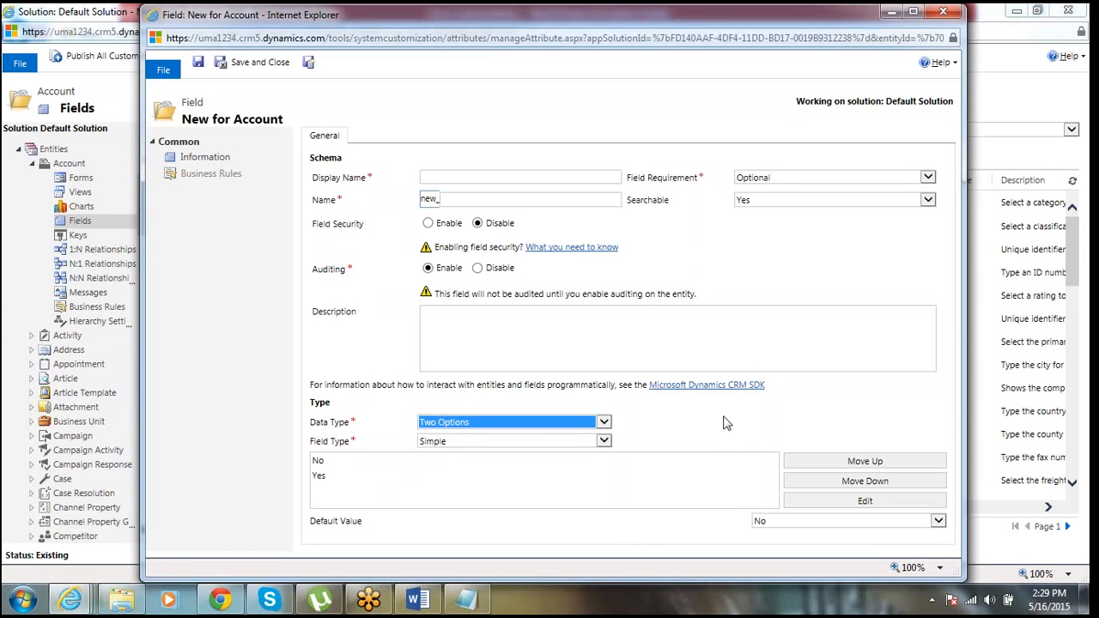
pyautogui.click(606, 426)
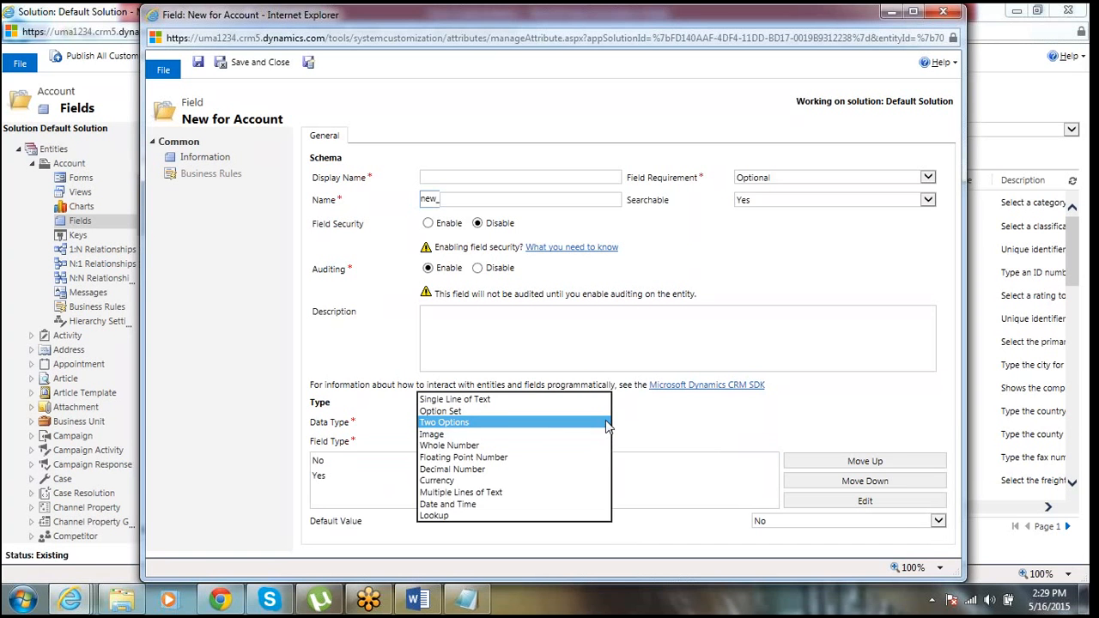
pyautogui.click(591, 435)
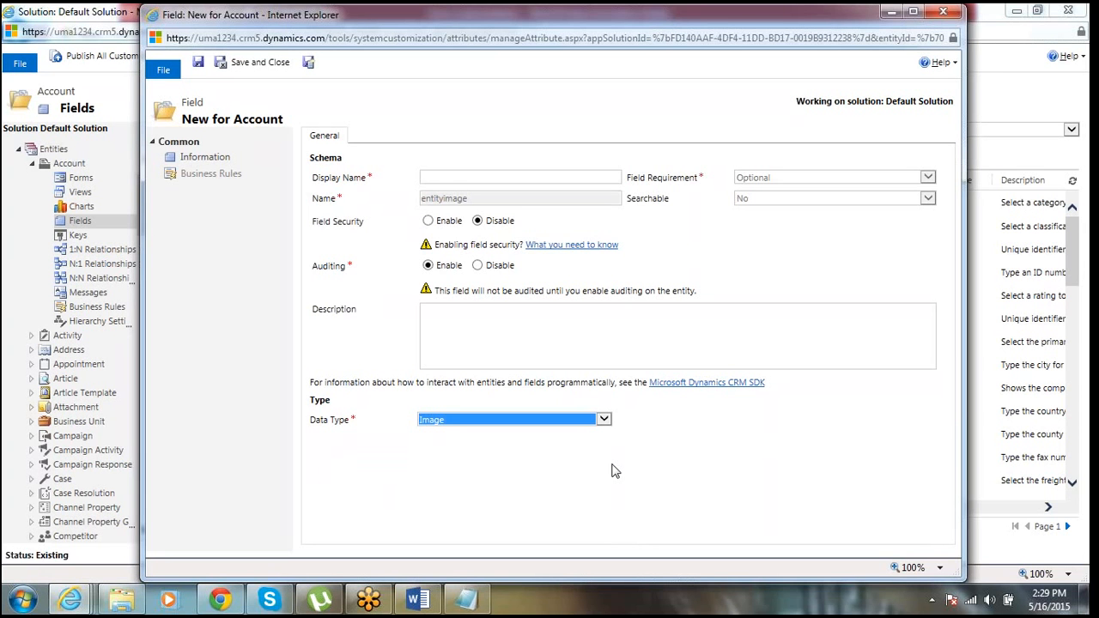
# Change the data type to Whole Number and review its field type and format choices
pyautogui.click(595, 420)
pyautogui.click(569, 432)
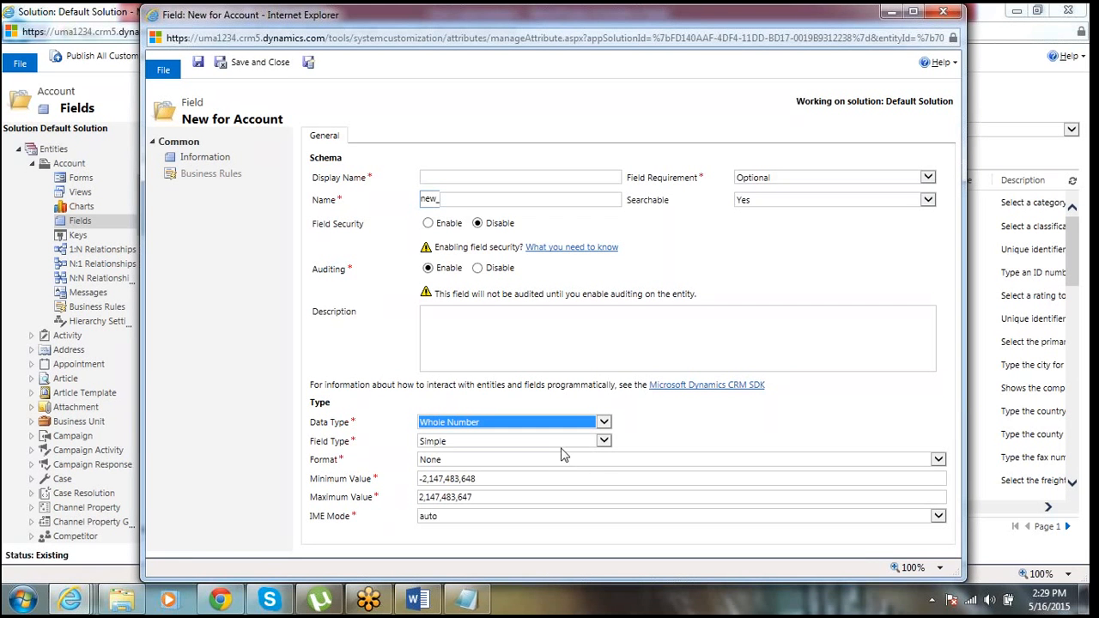
pyautogui.click(558, 441)
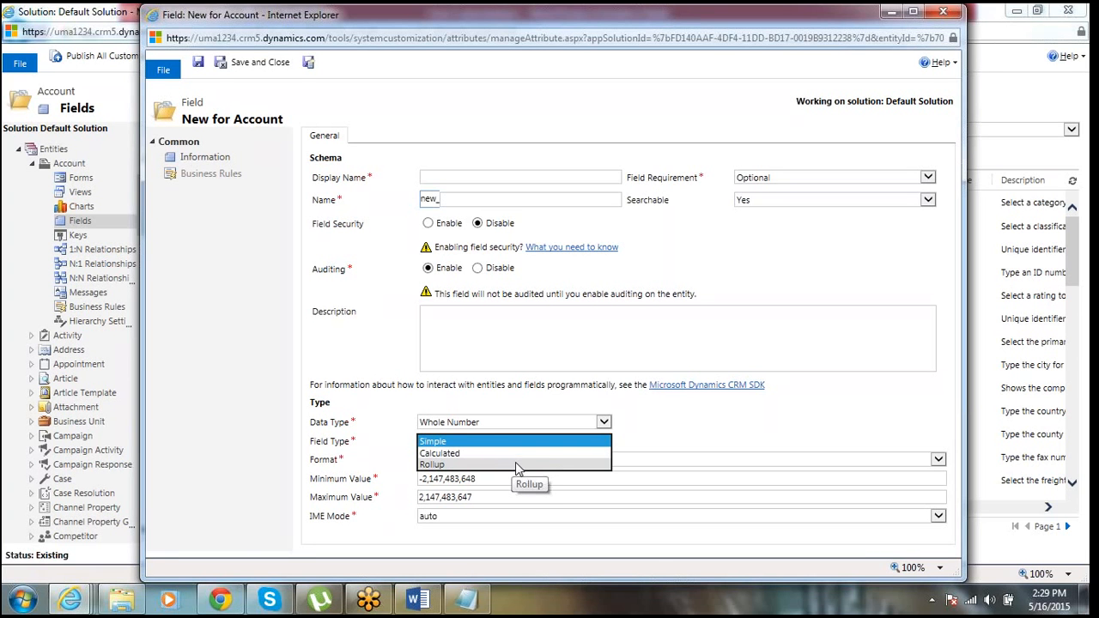
pyautogui.click(662, 418)
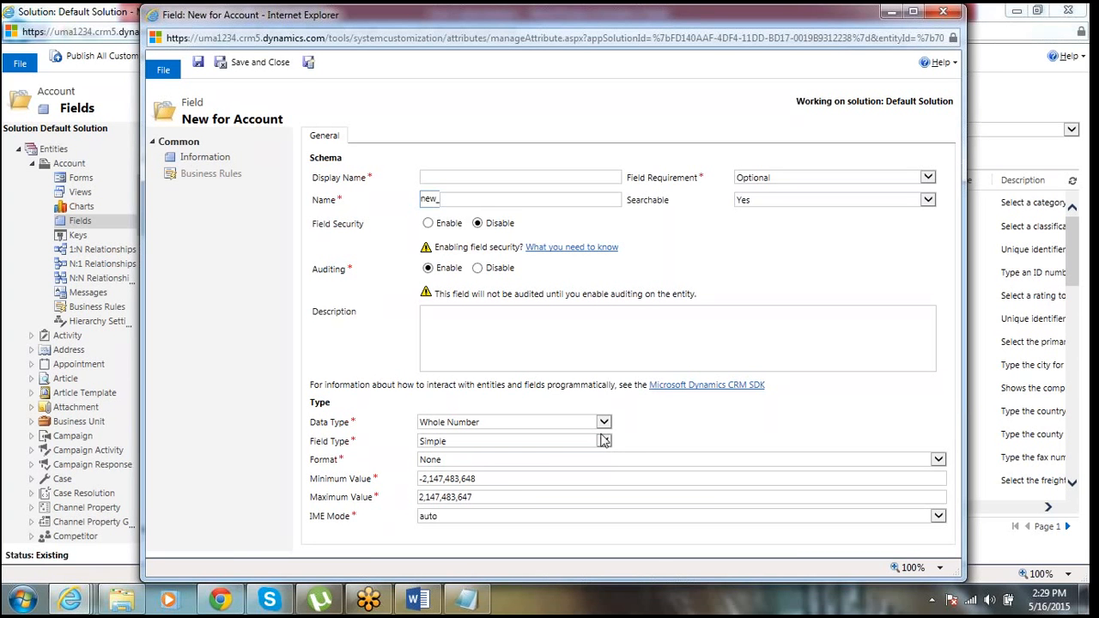
pyautogui.click(542, 464)
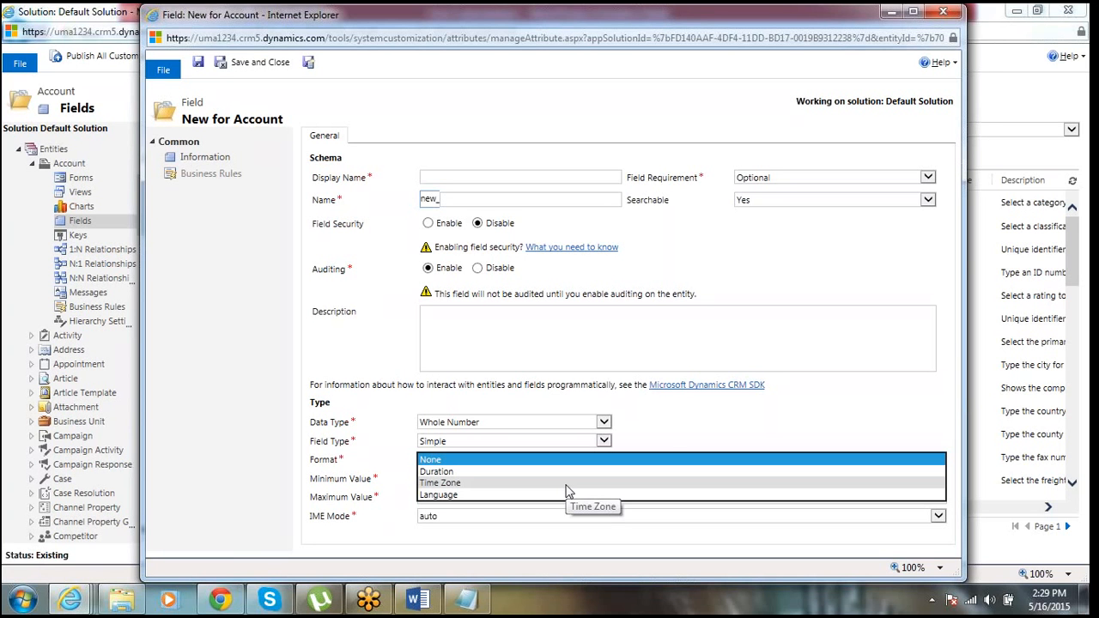
pyautogui.click(668, 445)
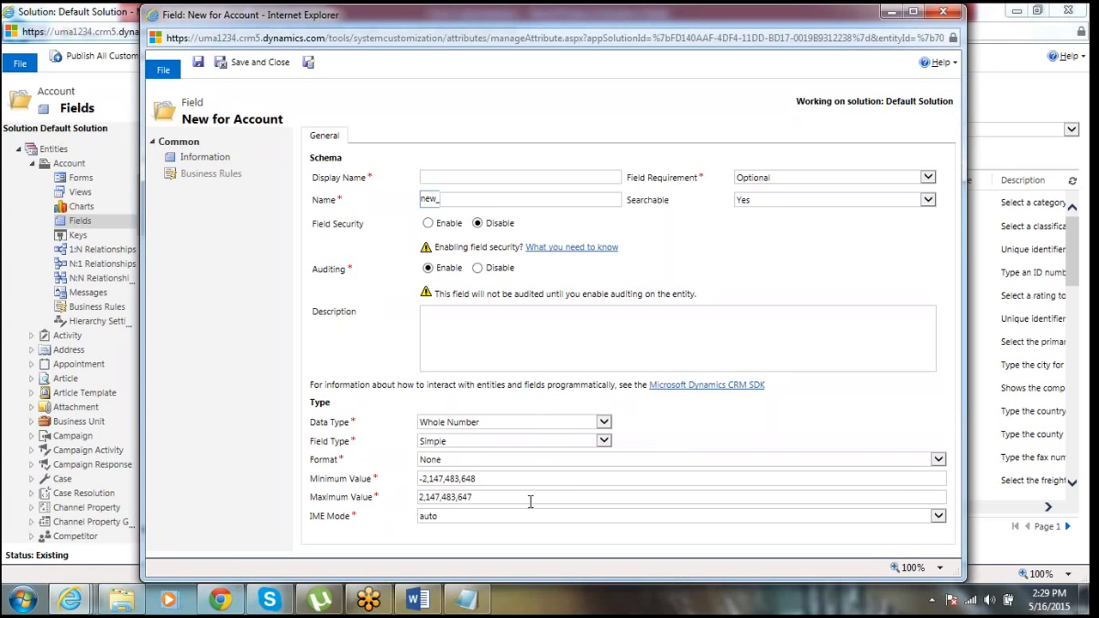
# Try the Floating Point Number and Decimal Number data types to compare their settings
pyautogui.click(530, 423)
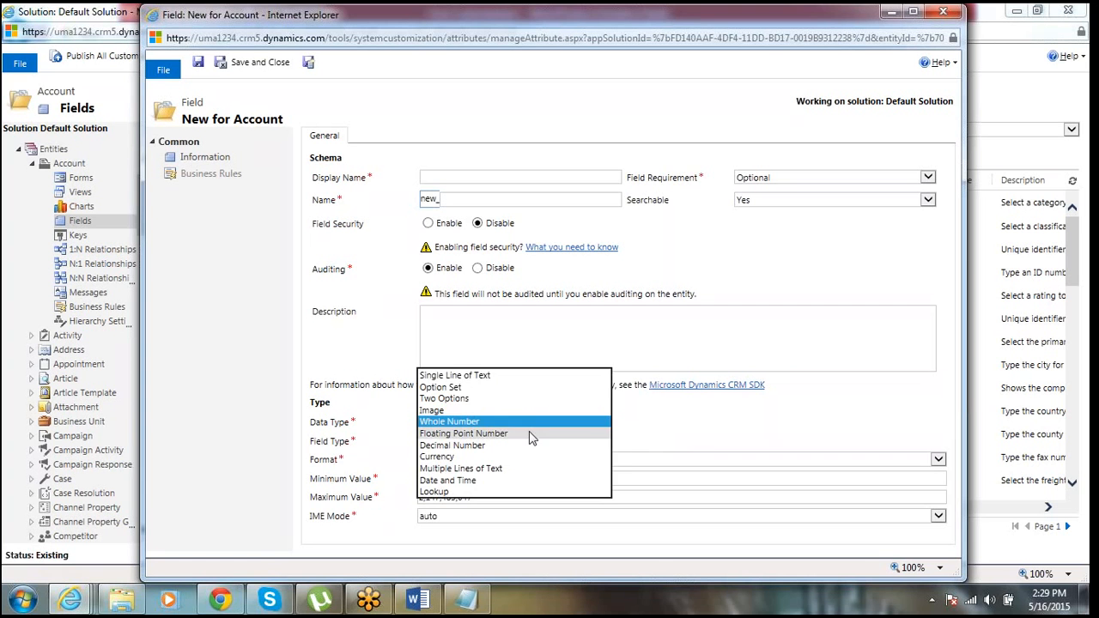
pyautogui.click(530, 433)
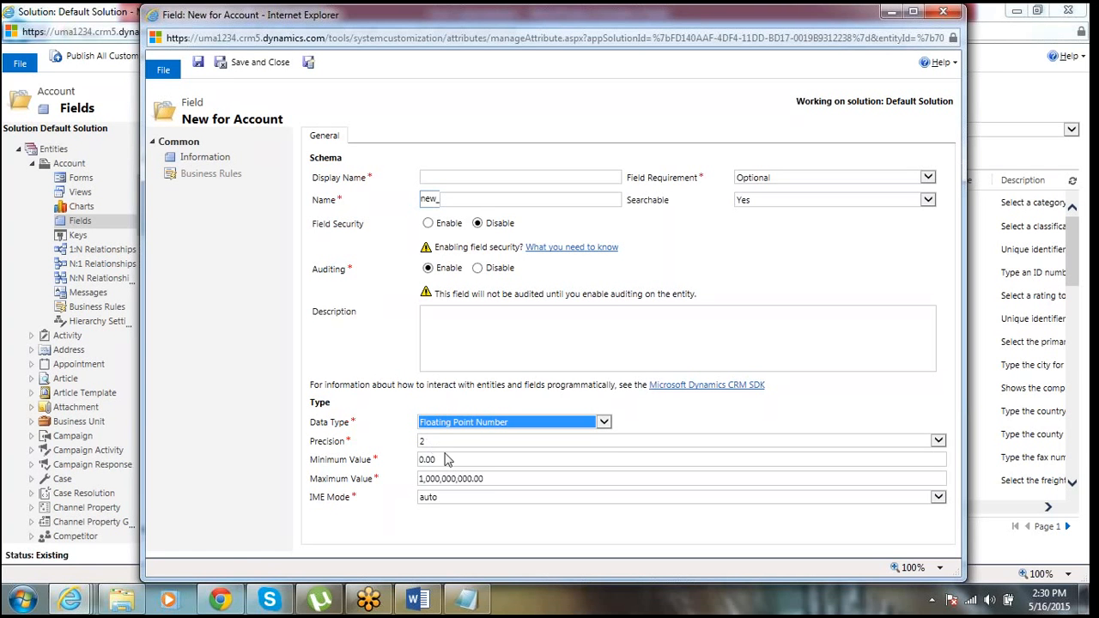
pyautogui.click(455, 421)
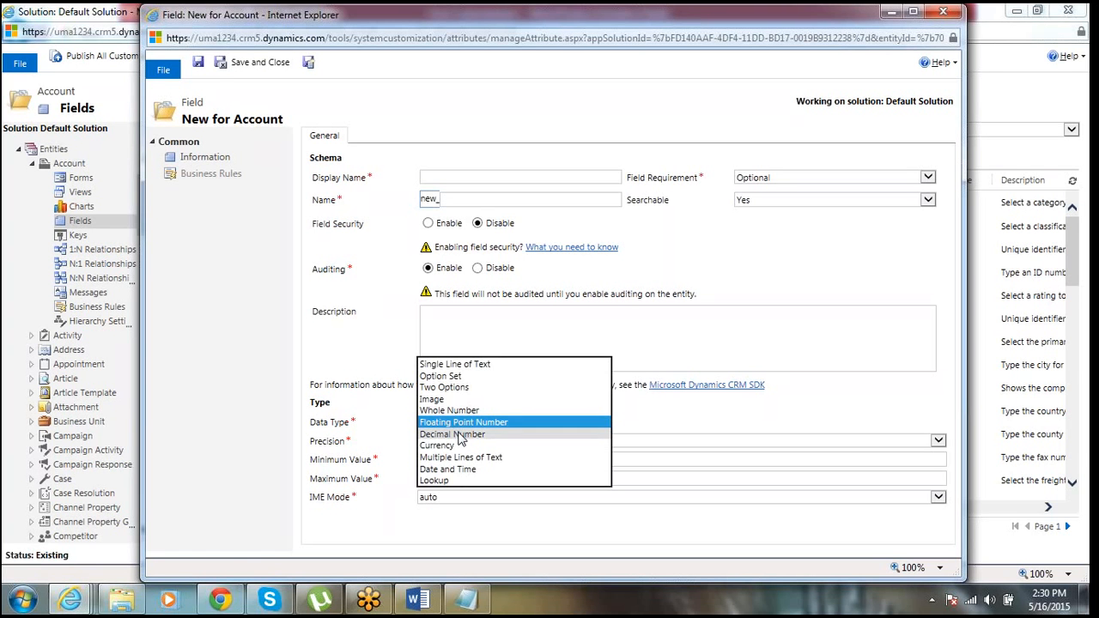
pyautogui.click(461, 436)
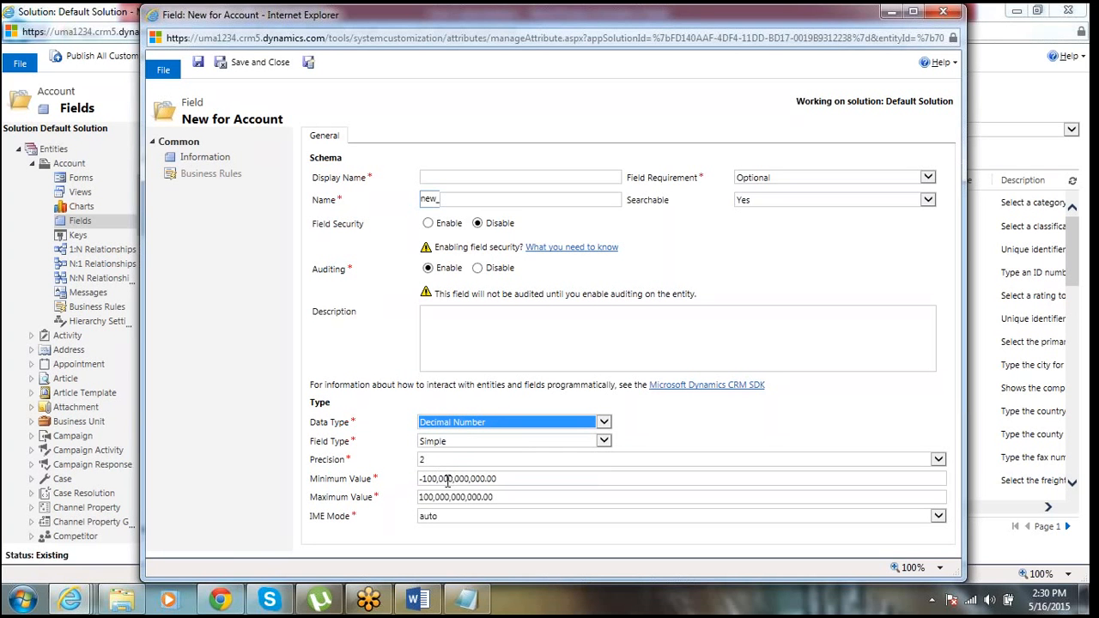
# Try the Currency and Multiple Lines of Text data types for the new field
pyautogui.click(464, 423)
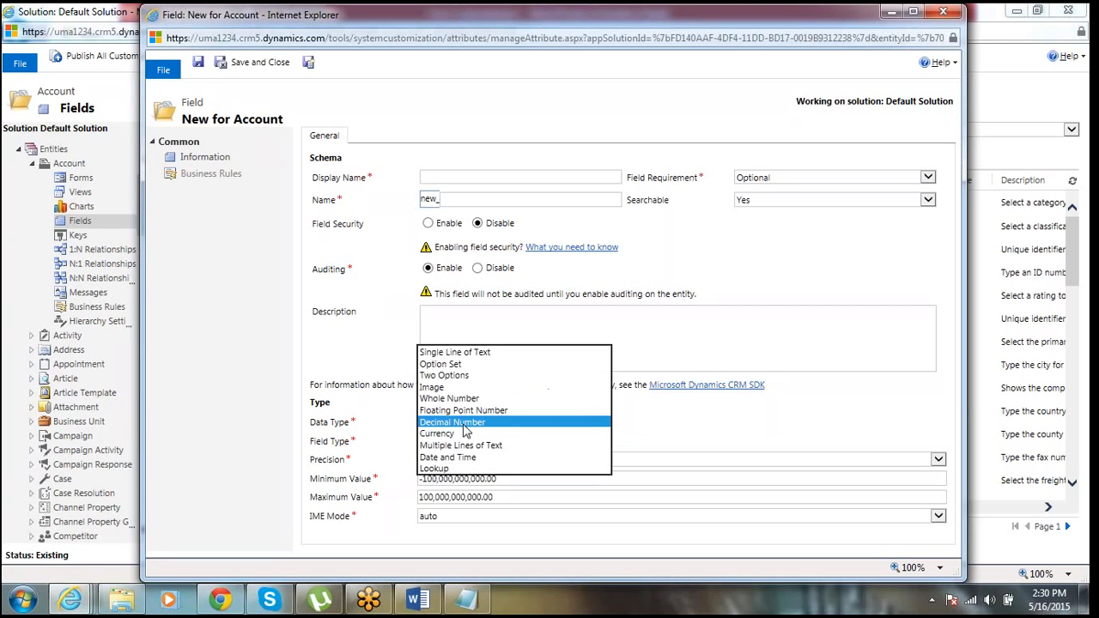
pyautogui.click(465, 440)
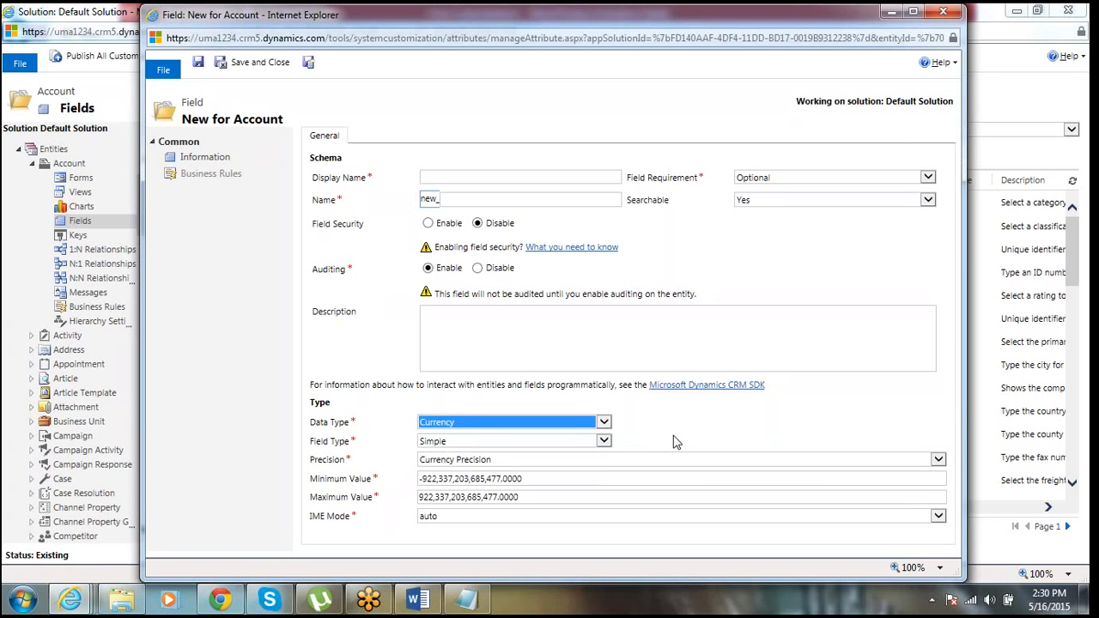
pyautogui.click(606, 423)
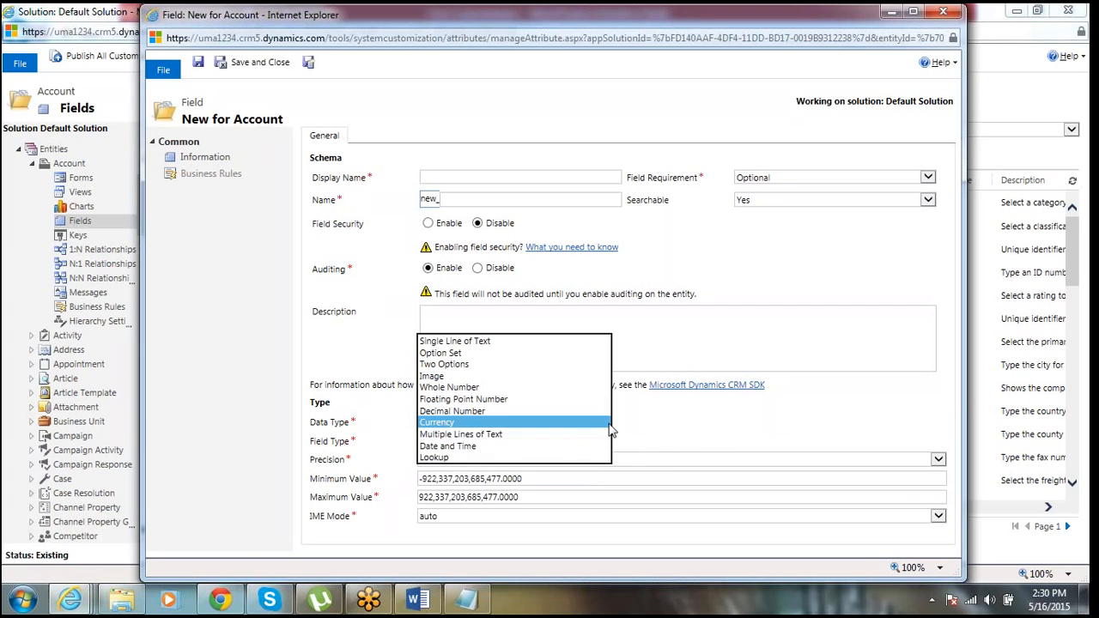
pyautogui.click(572, 435)
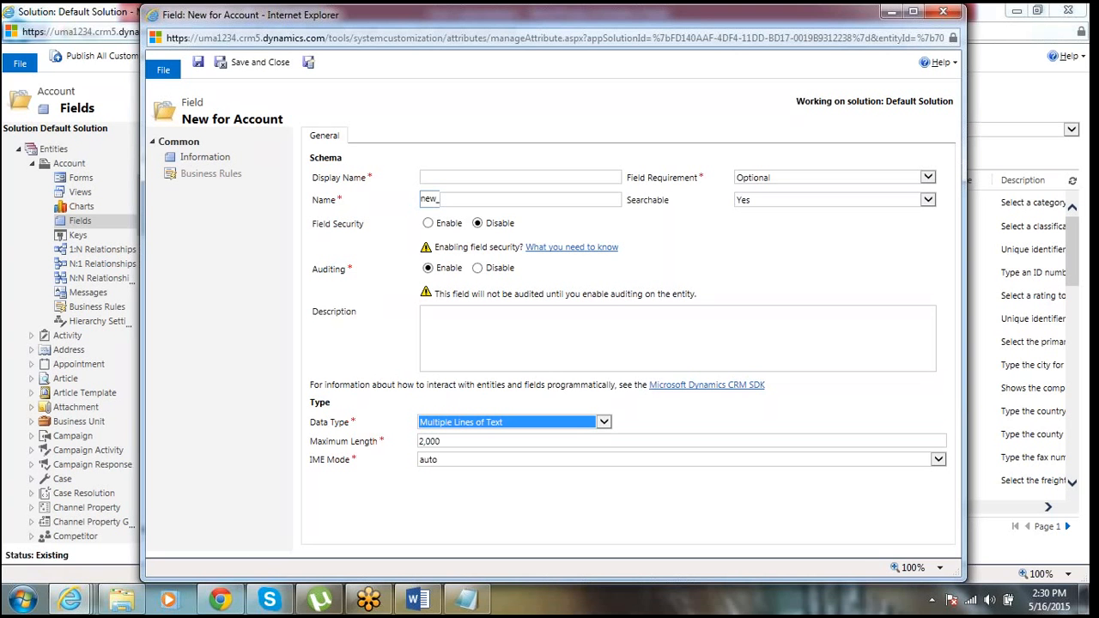
# Set the data type to Date and Time and review its format choices, keeping Date Only
pyautogui.click(569, 426)
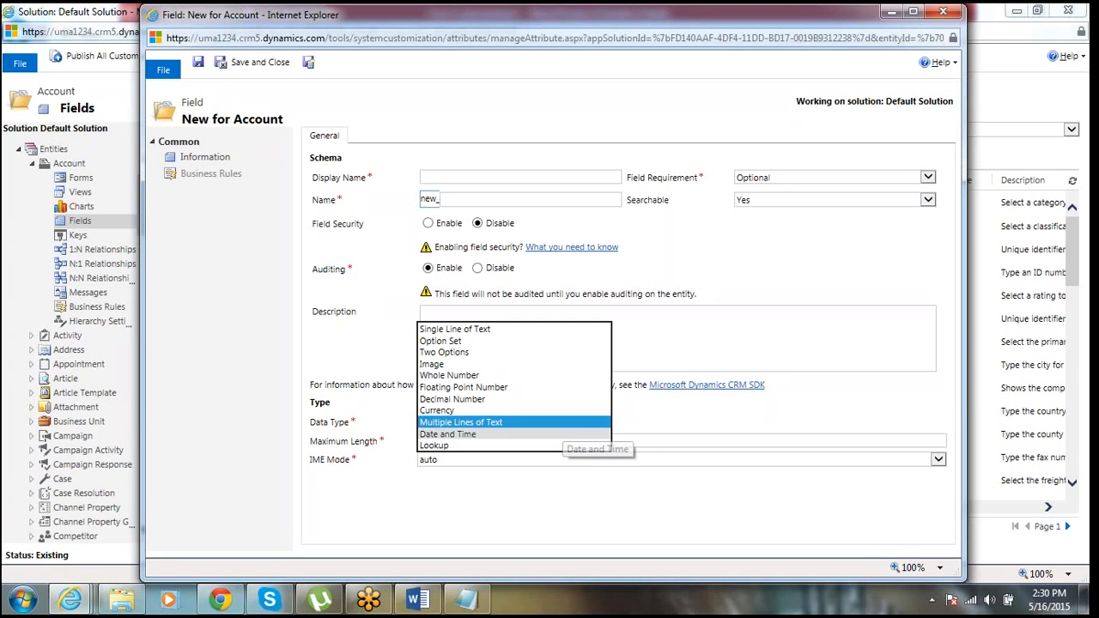
pyautogui.click(564, 436)
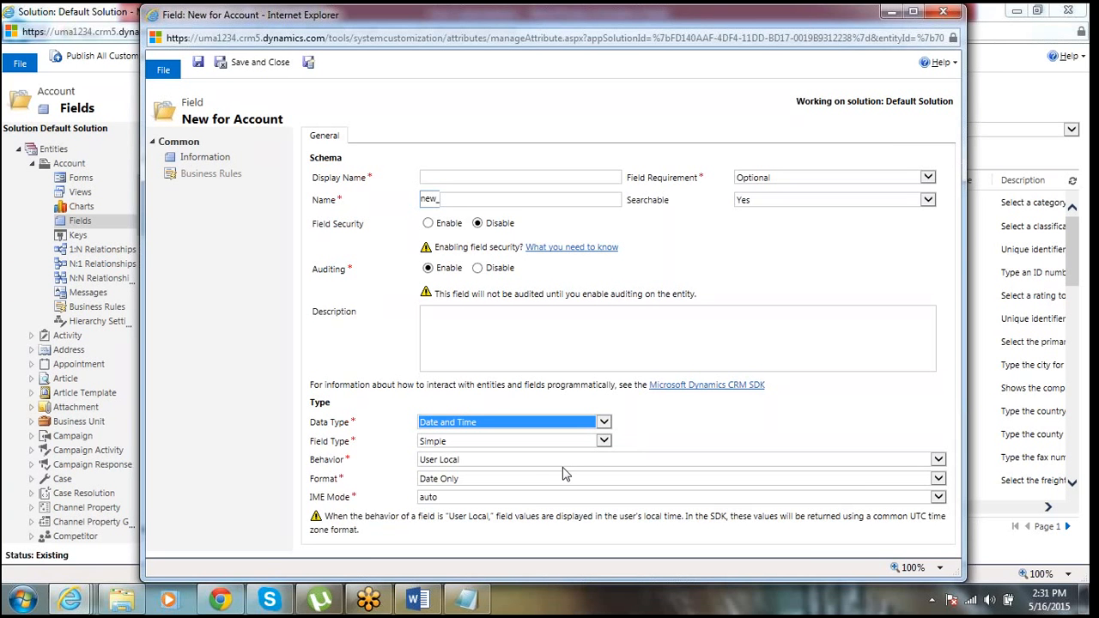
pyautogui.click(539, 487)
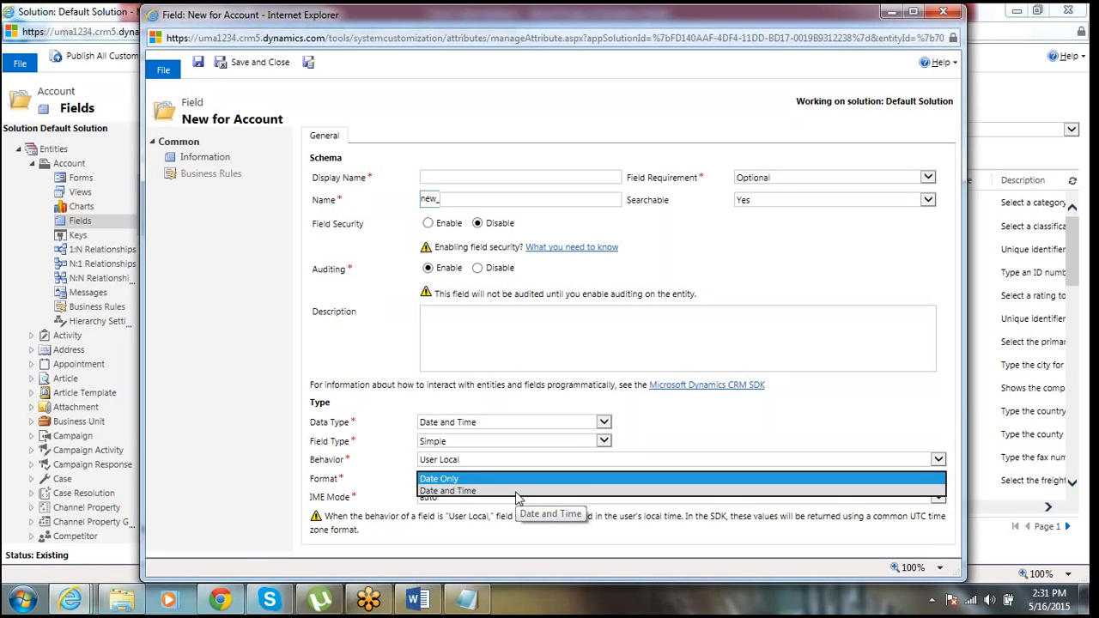
pyautogui.click(698, 417)
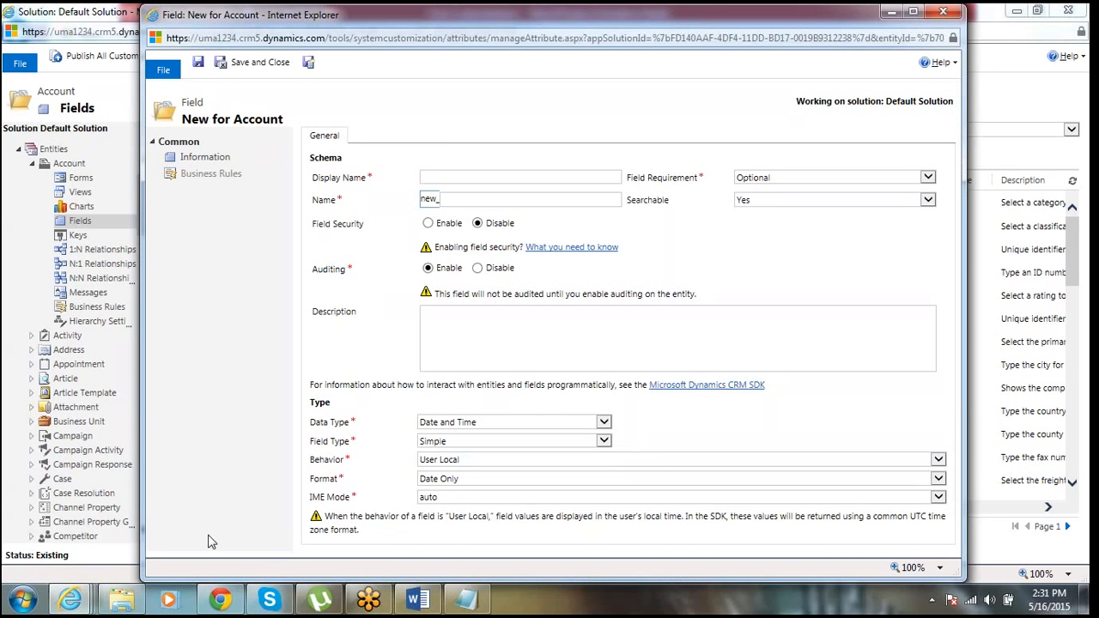
# Open the Fields Customizations PDF from the Ms Class Room folder in Word, accepting its conversion to an editable document
pyautogui.click(121, 601)
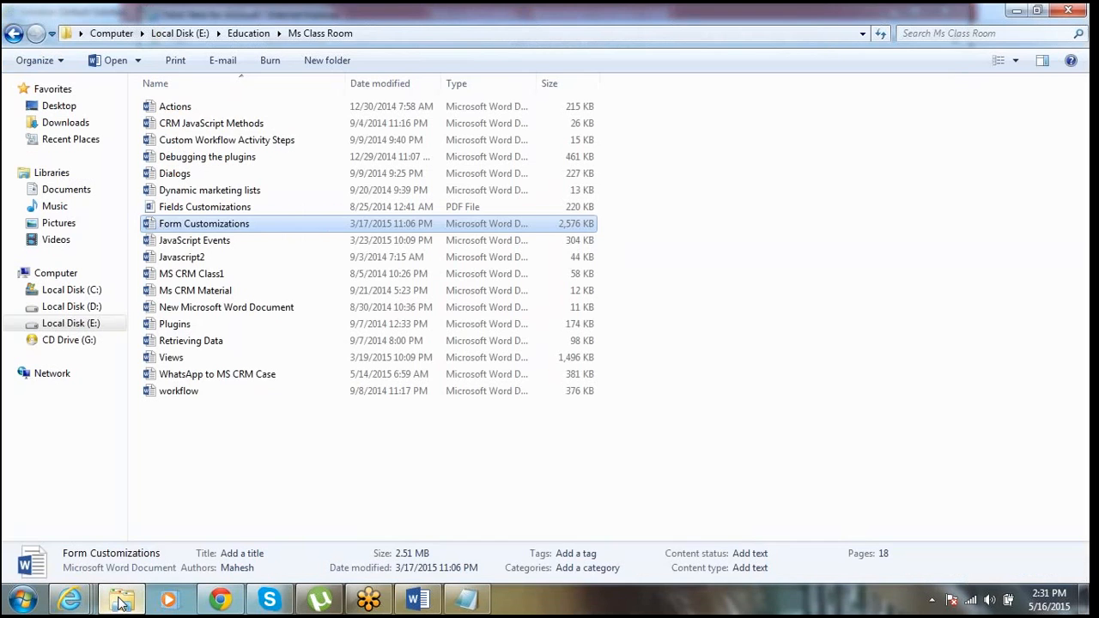
pyautogui.doubleClick(225, 210)
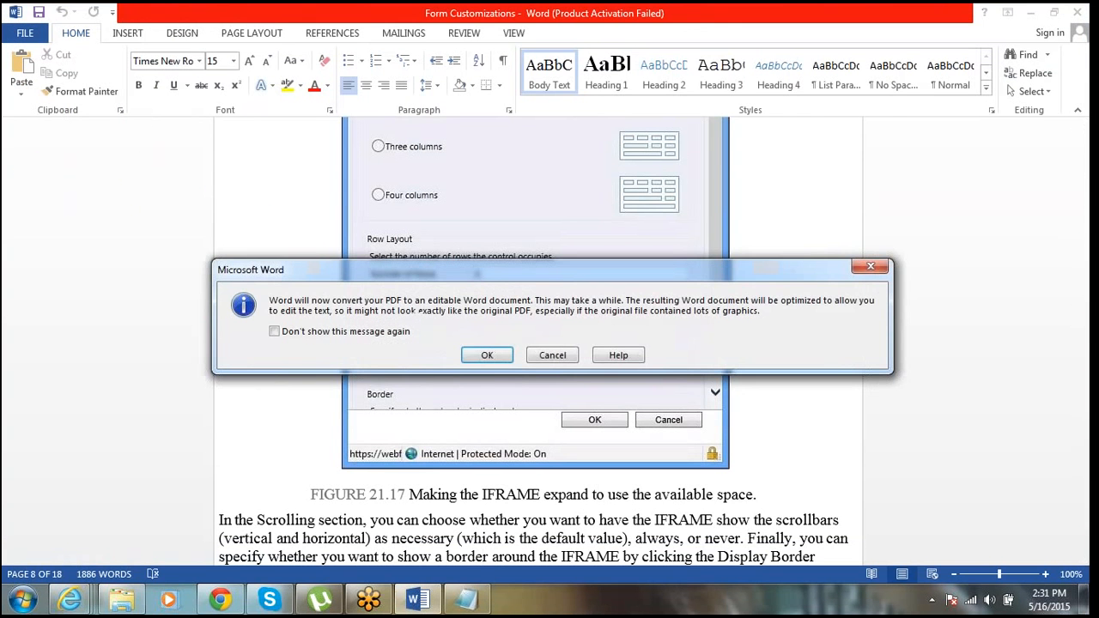
pyautogui.click(487, 356)
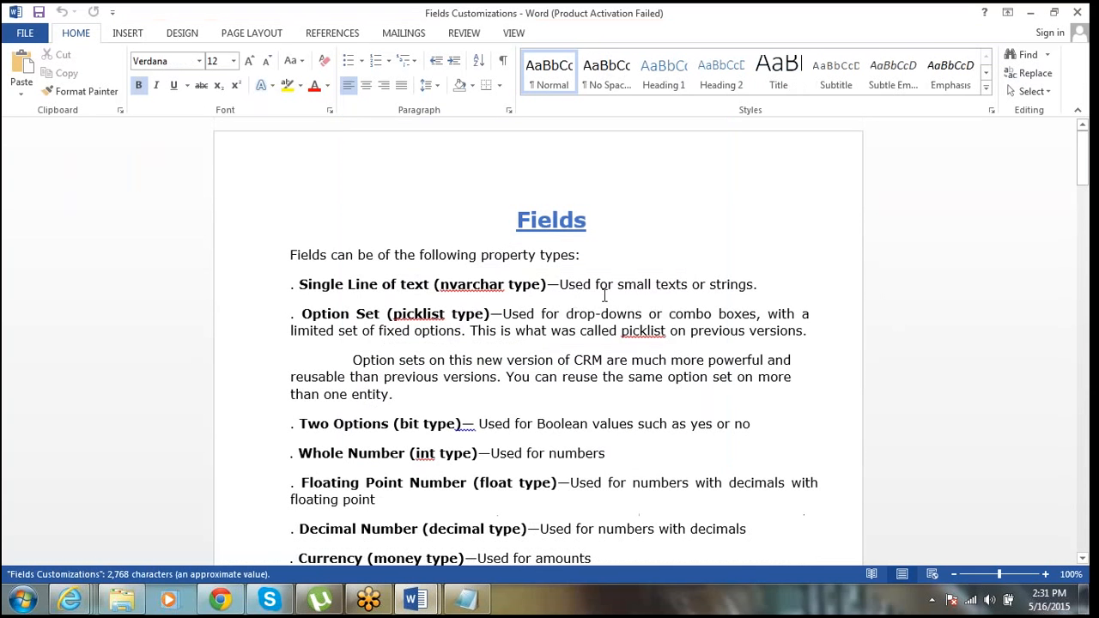
# Read through the list of field property types in the Fields document, from Single Line of text to Lookup
pyautogui.click(364, 253)
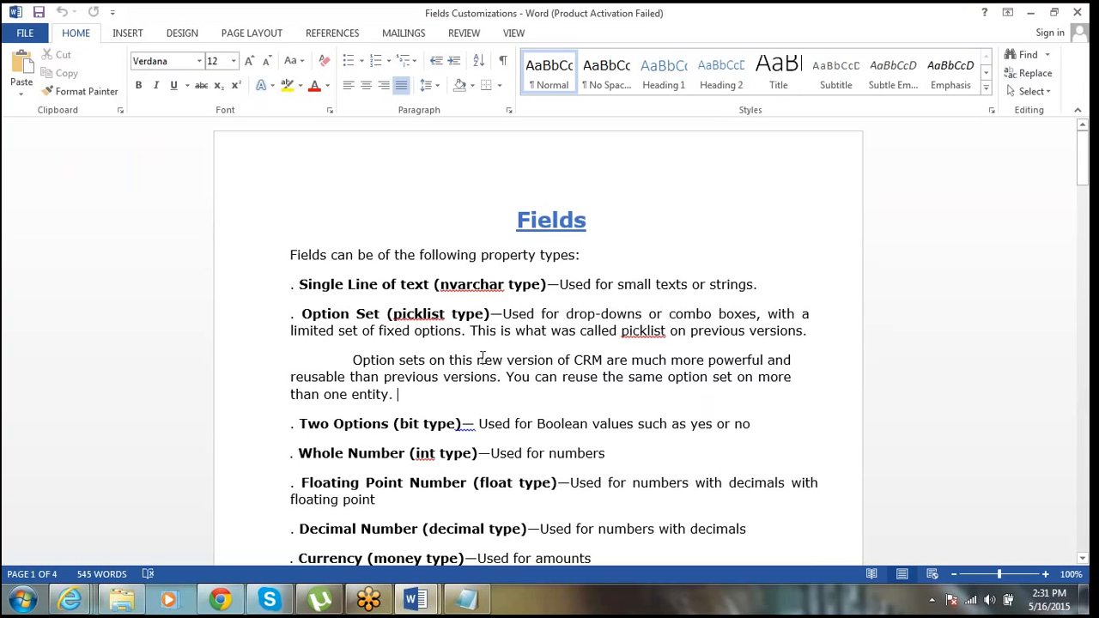
pyautogui.press('Down')
pyautogui.press('Down')
pyautogui.press('Down')
pyautogui.press('Down')
pyautogui.press('Down')
pyautogui.press('Down')
pyautogui.press('Down')
pyautogui.press('Down')
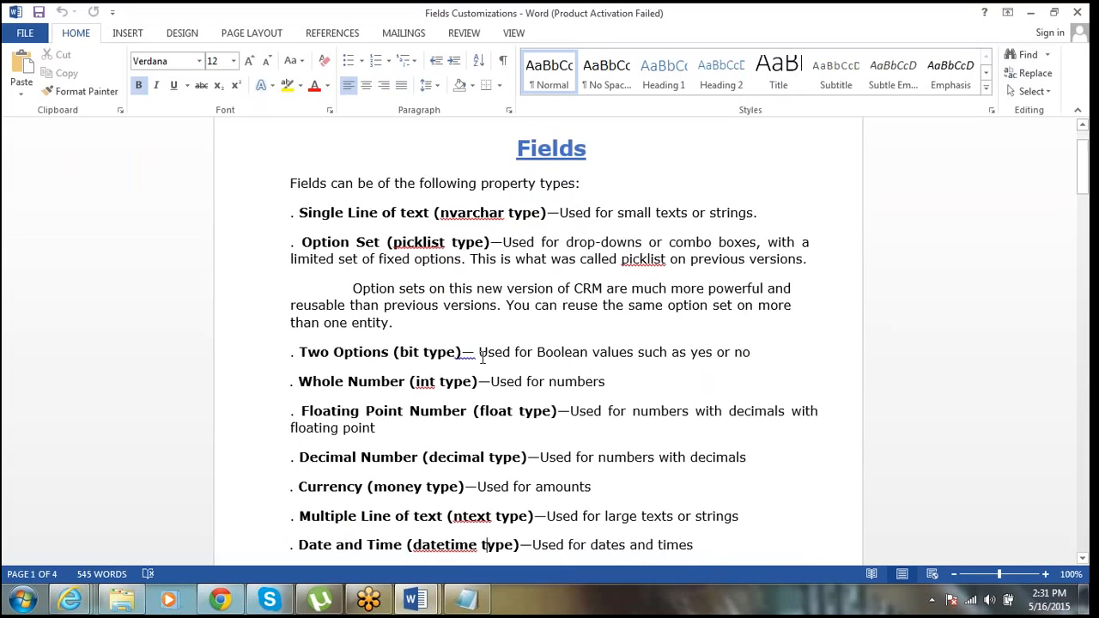
pyautogui.press('Down')
pyautogui.press('Down')
pyautogui.press('Down')
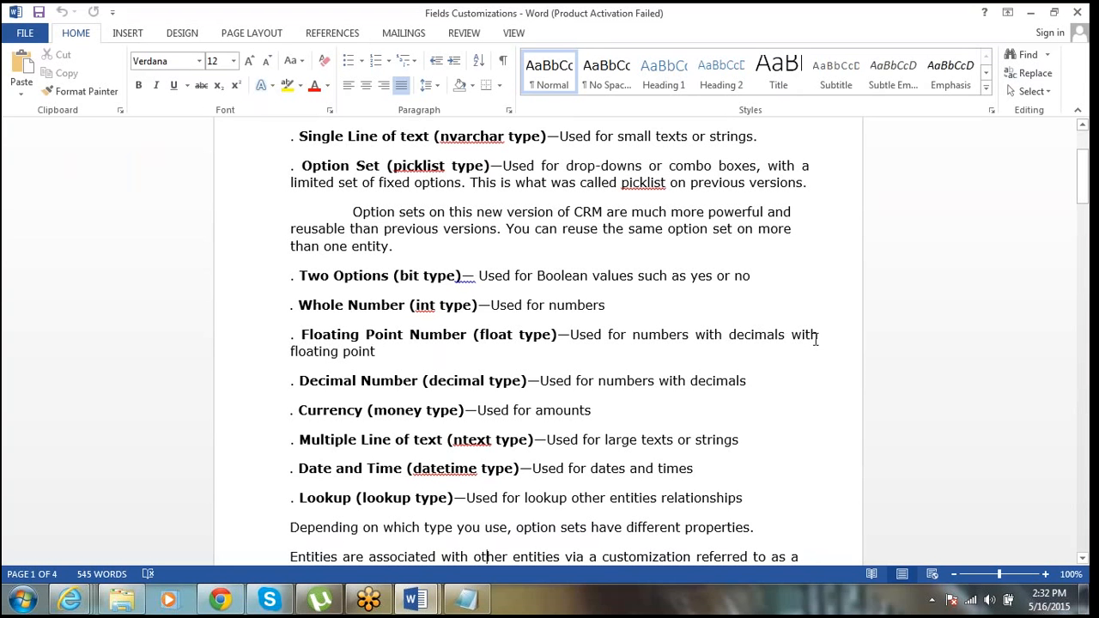
# Review the number, currency, date and lookup type descriptions and the note on entity relationships
pyautogui.click(442, 352)
pyautogui.click(575, 477)
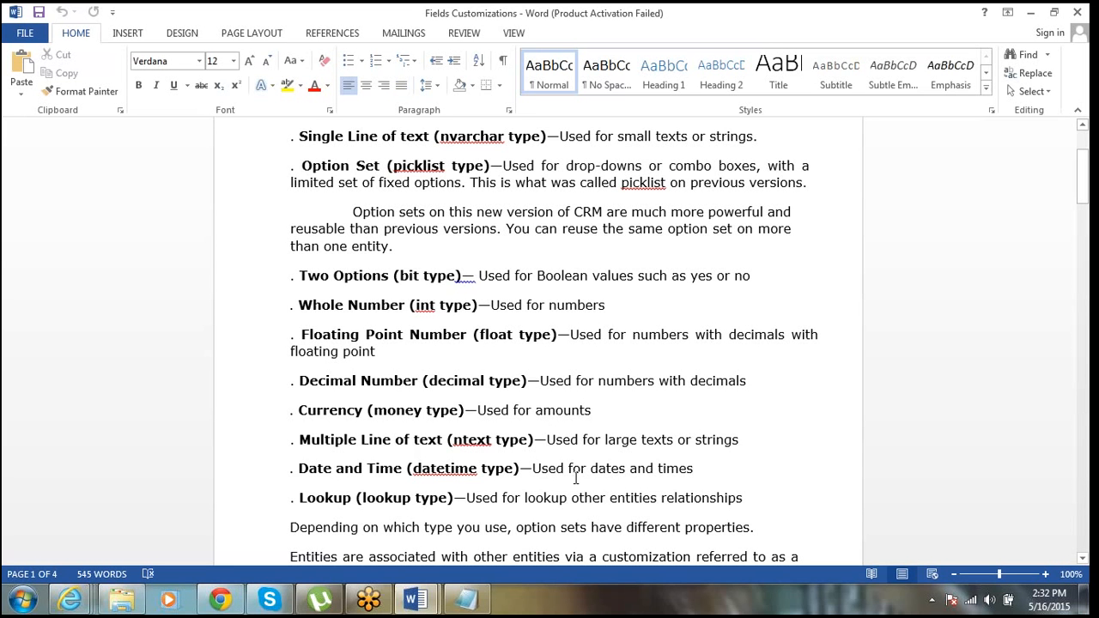
pyautogui.press('Down')
pyautogui.press('Down')
pyautogui.press('Down')
pyautogui.press('Down')
pyautogui.press('Down')
pyautogui.press('Down')
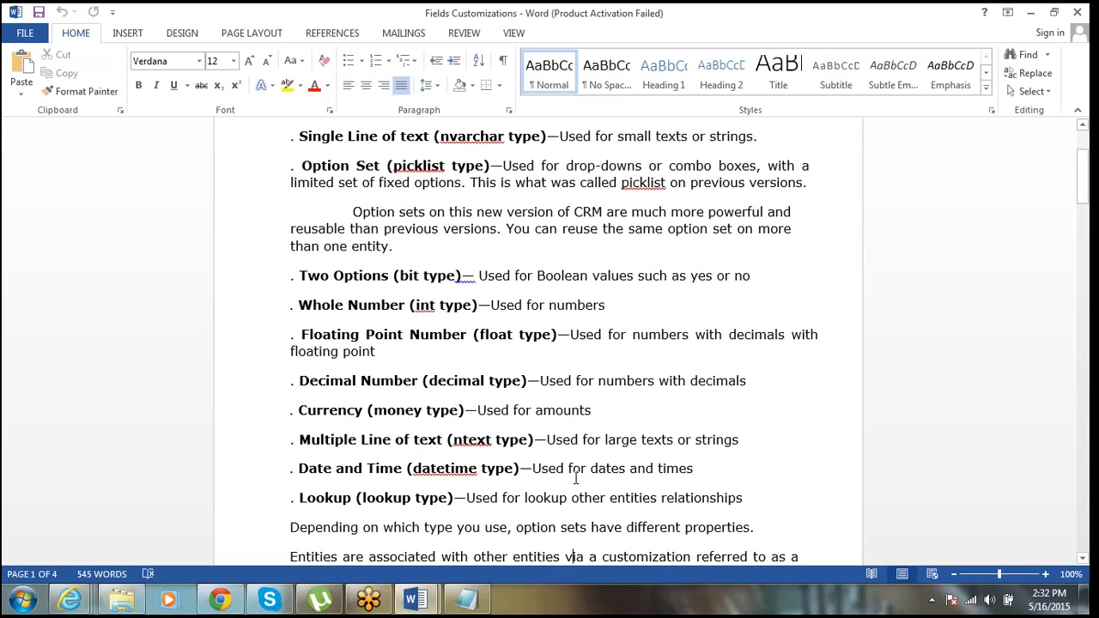
pyautogui.press('Down')
pyautogui.press('Down')
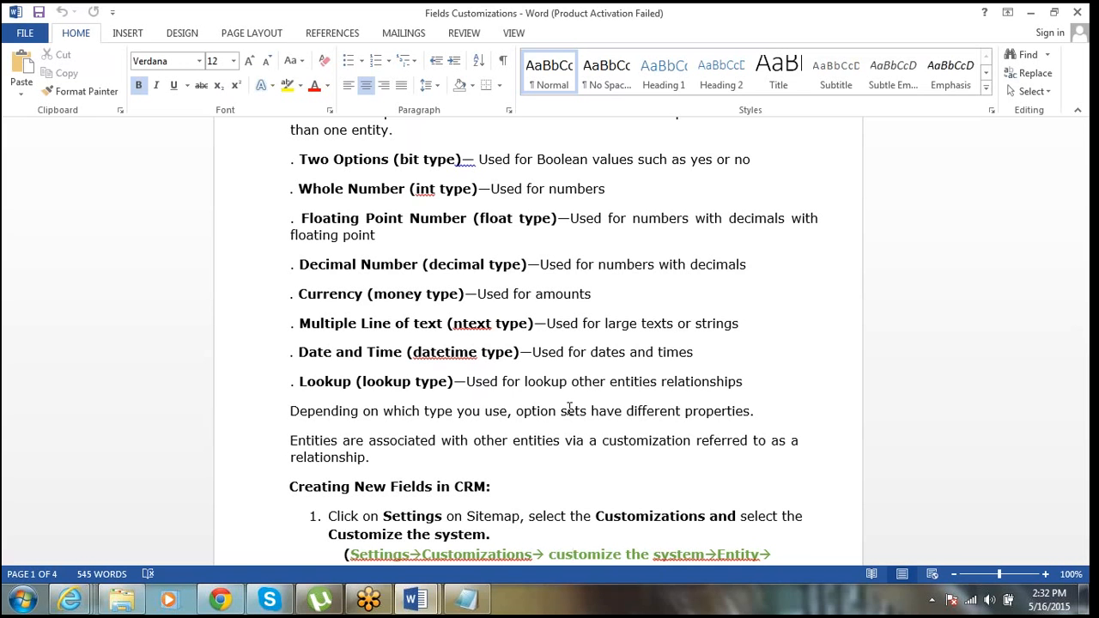
# Read the Creating New Fields in CRM instructions, including the path from Settings to the entity's Fields
pyautogui.click(472, 486)
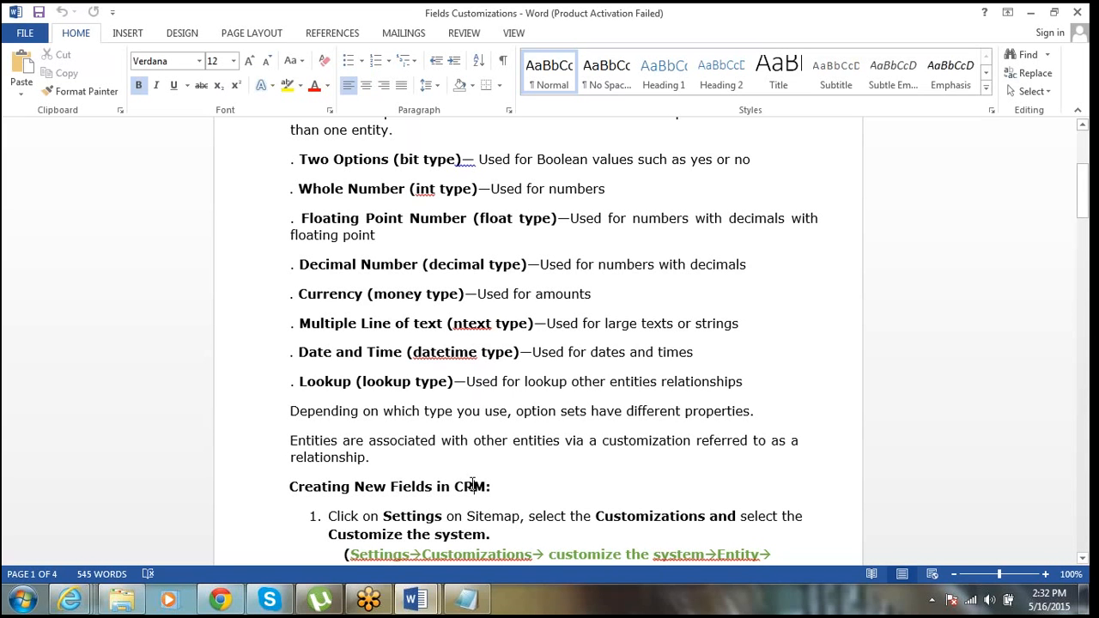
pyautogui.press('Down')
pyautogui.press('Down')
pyautogui.press('Down')
pyautogui.press('Down')
pyautogui.press('Down')
pyautogui.press('Down')
pyautogui.press('Down')
pyautogui.press('Down')
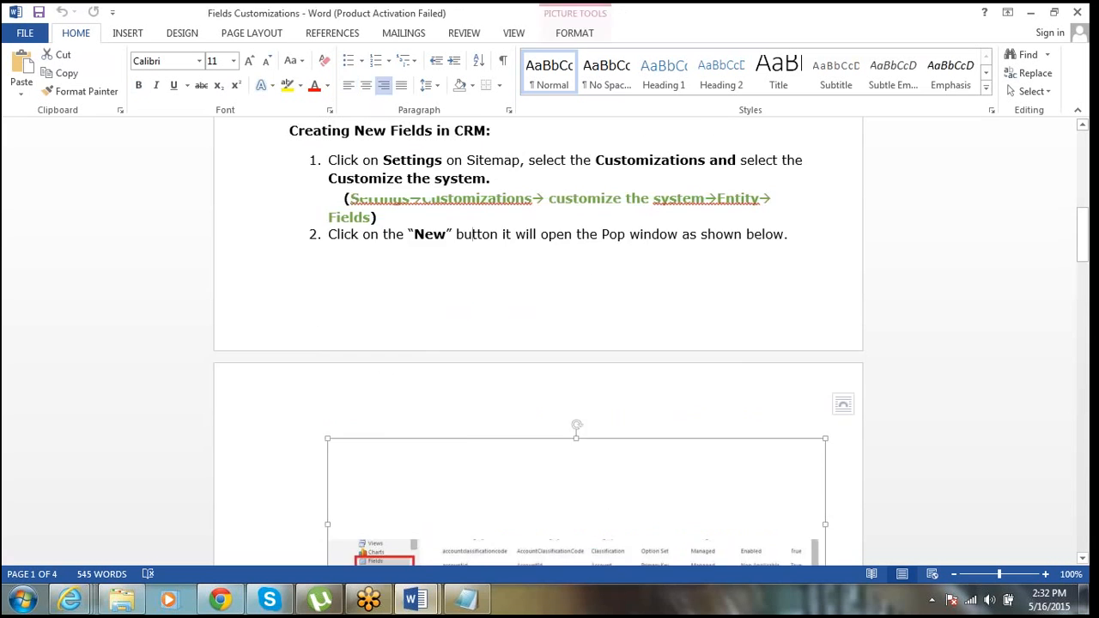
pyautogui.press('Up')
pyautogui.press('Up')
pyautogui.press('Up')
pyautogui.press('Up')
pyautogui.press('Up')
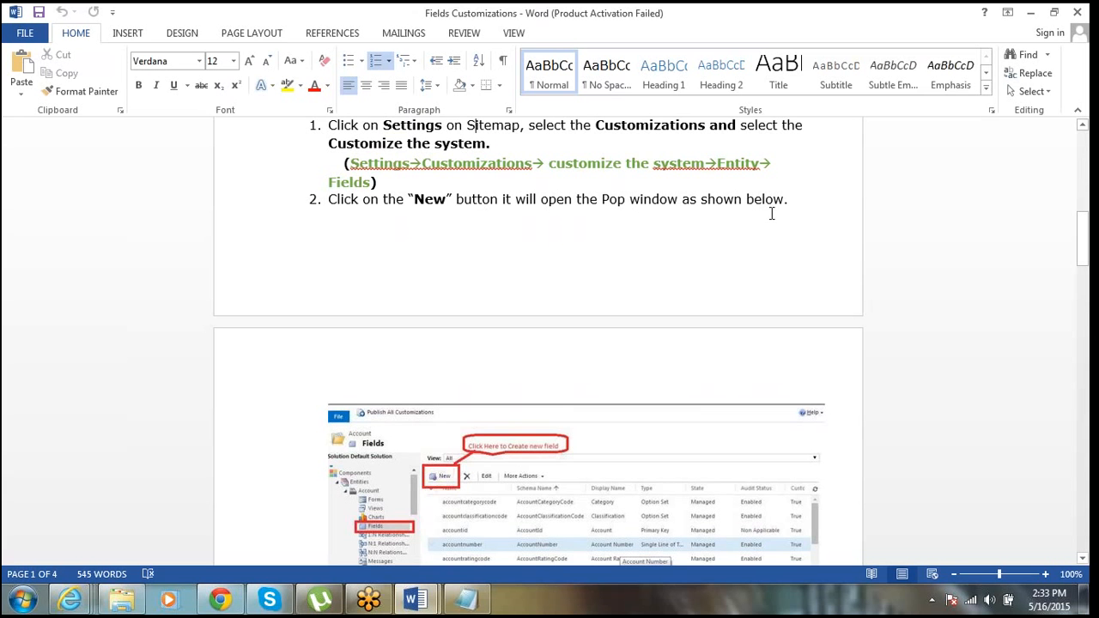
# Examine the document's pictures of the Account Fields list and the New for Account field form
pyautogui.press('Down')
pyautogui.click(415, 471)
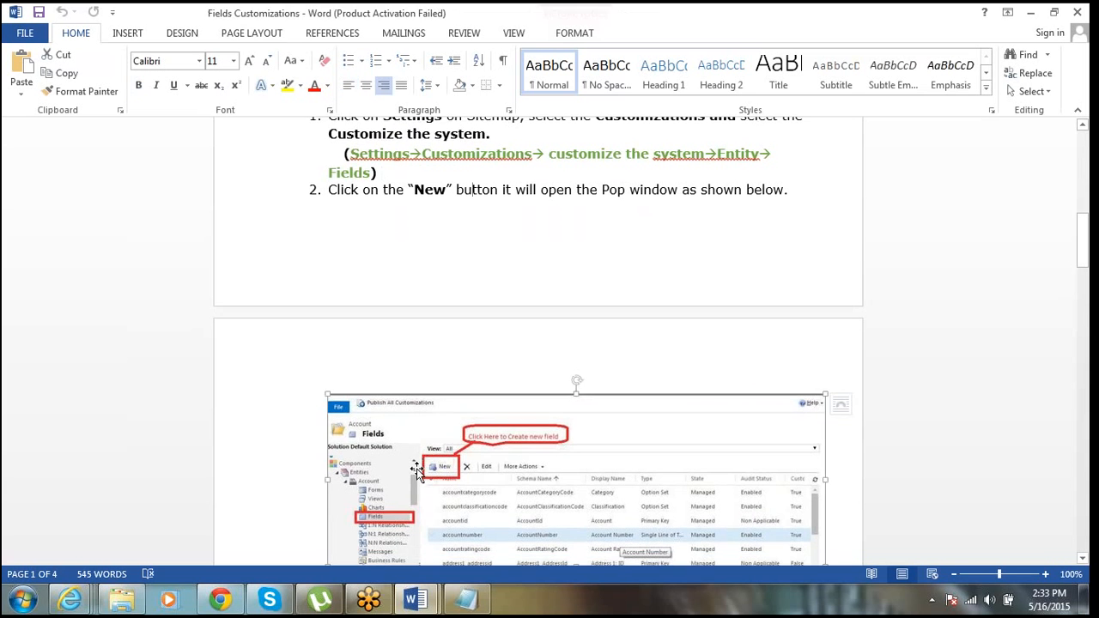
pyautogui.scroll(-5, 416, 470)
pyautogui.click(416, 471)
pyautogui.press('Down')
pyautogui.press('Up')
pyautogui.press('Up')
pyautogui.press('Up')
pyautogui.press('Up')
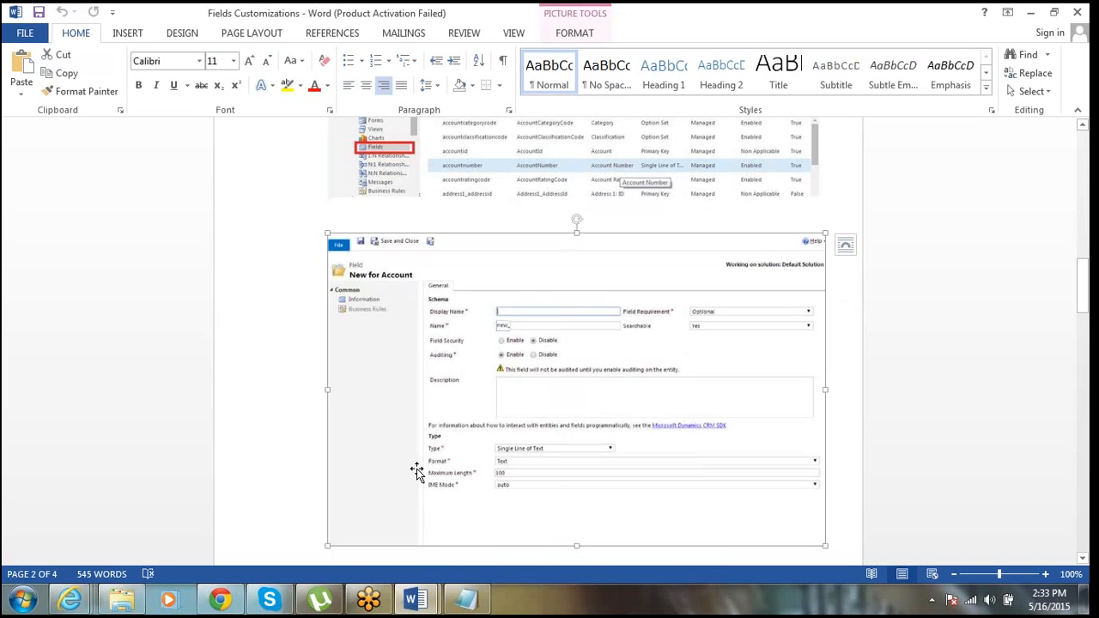
pyautogui.press('Up')
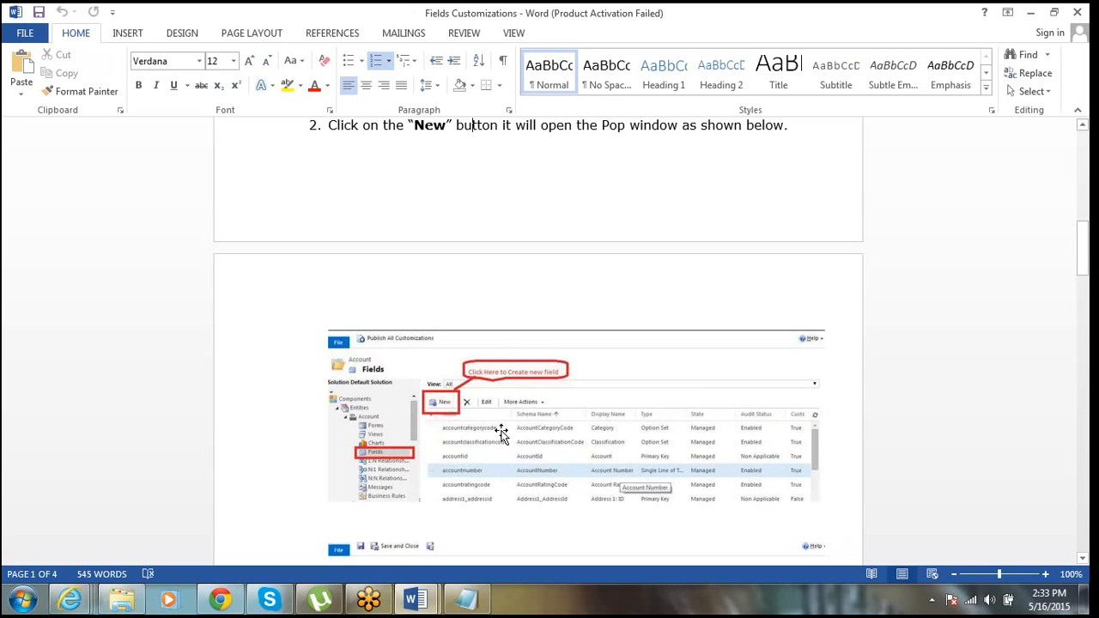
pyautogui.press('Down')
pyautogui.press('Down')
pyautogui.press('Down')
pyautogui.press('Down')
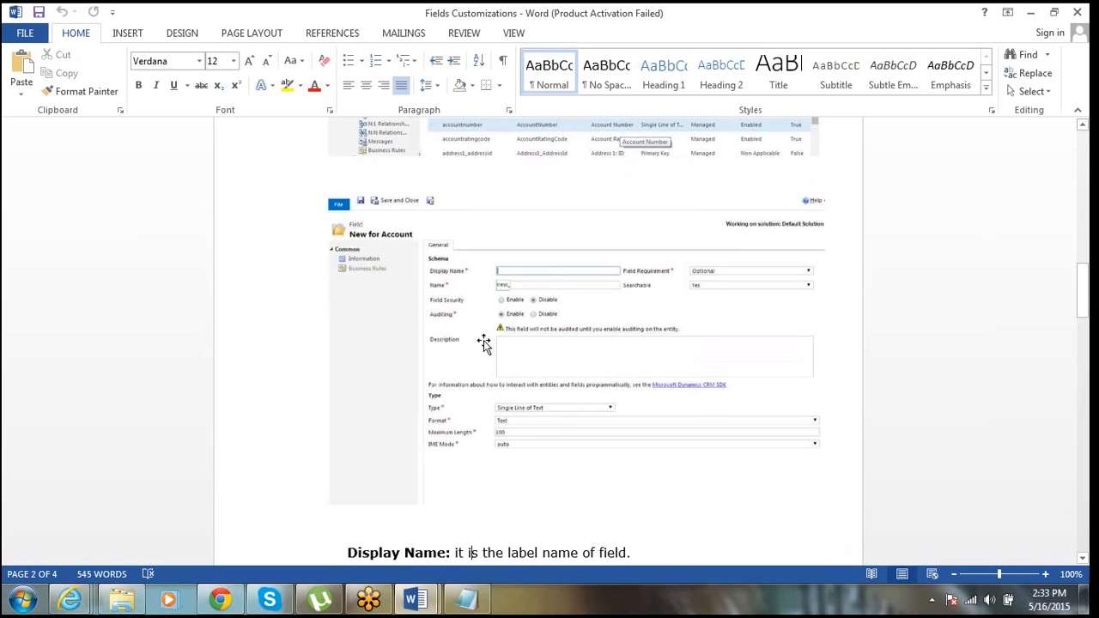
# Read the explanations of Display Name, Field Requirement and its Optional setting below the form picture
pyautogui.click(286, 505)
pyautogui.press('Down')
pyautogui.press('Down')
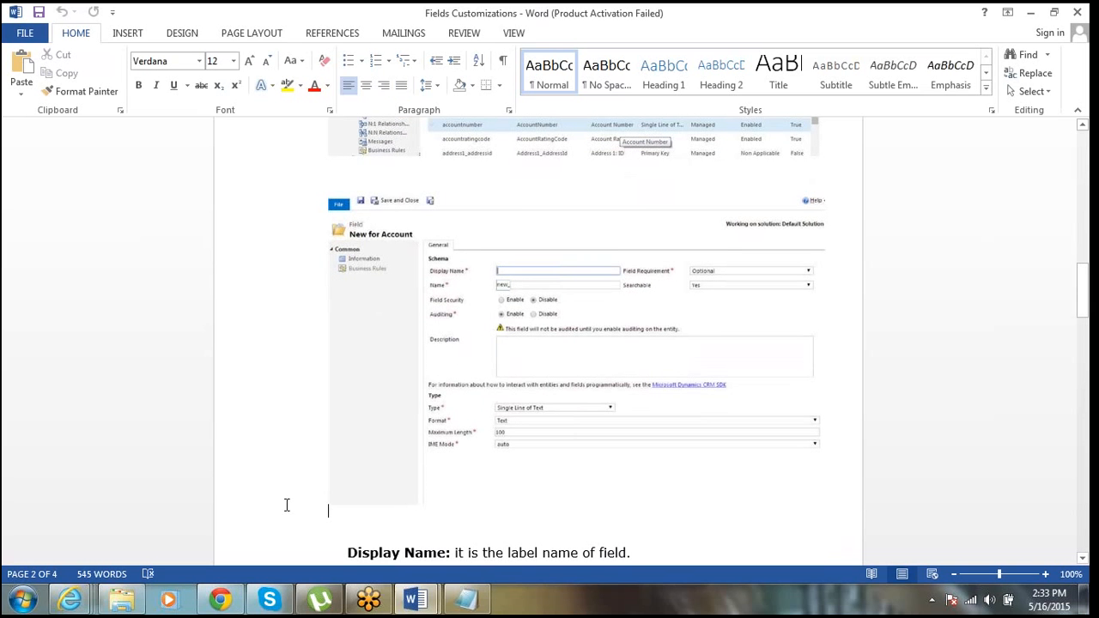
pyautogui.press('Down')
pyautogui.press('Down')
pyautogui.press('Down')
pyautogui.press('Down')
pyautogui.press('Down')
pyautogui.press('Down')
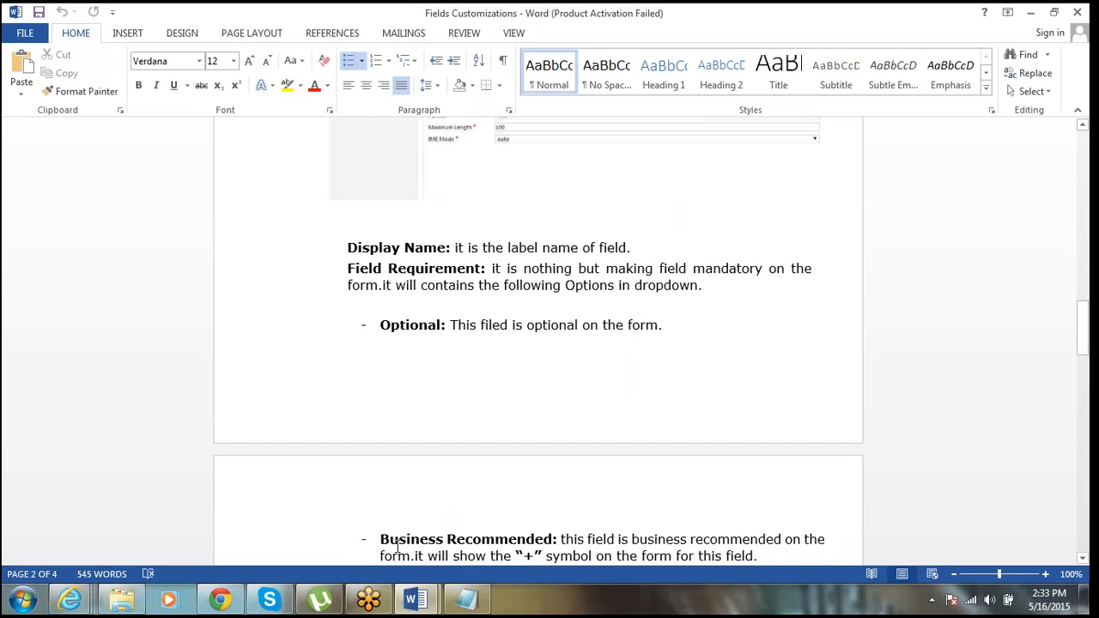
# Read the Business Recommended and Business Required explanations and move on through the settings that follow them
pyautogui.click(474, 532)
pyautogui.press('Down')
pyautogui.press('Down')
pyautogui.press('Down')
pyautogui.press('Down')
pyautogui.press('Down')
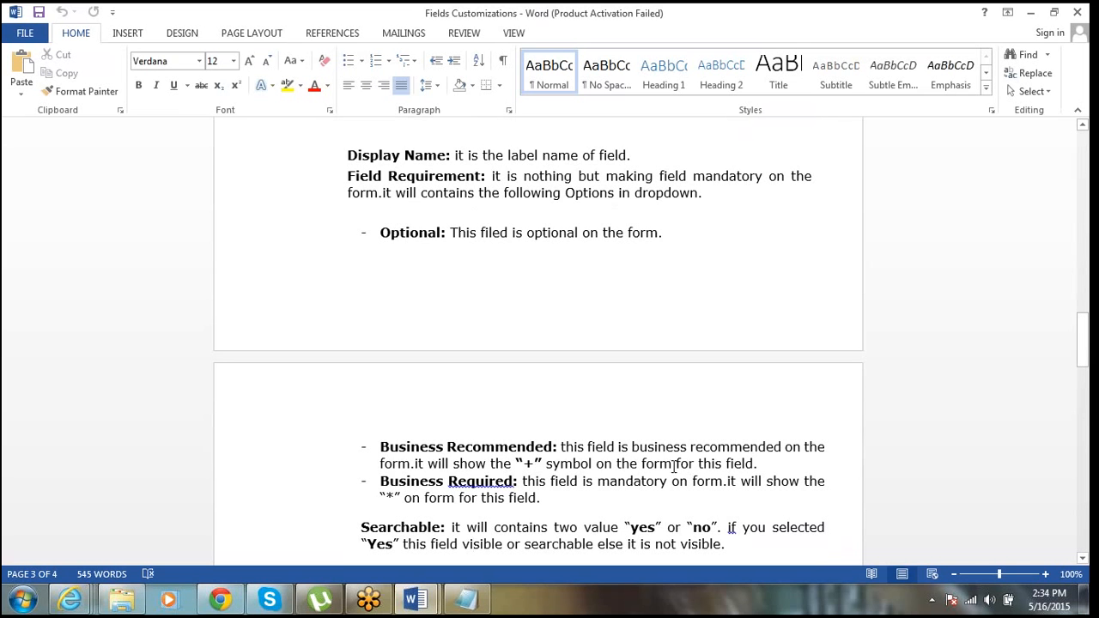
pyautogui.click(768, 462)
pyautogui.press('Down')
pyautogui.press('Down')
pyautogui.press('Down')
pyautogui.press('Down')
pyautogui.press('Down')
pyautogui.press('Down')
pyautogui.press('Down')
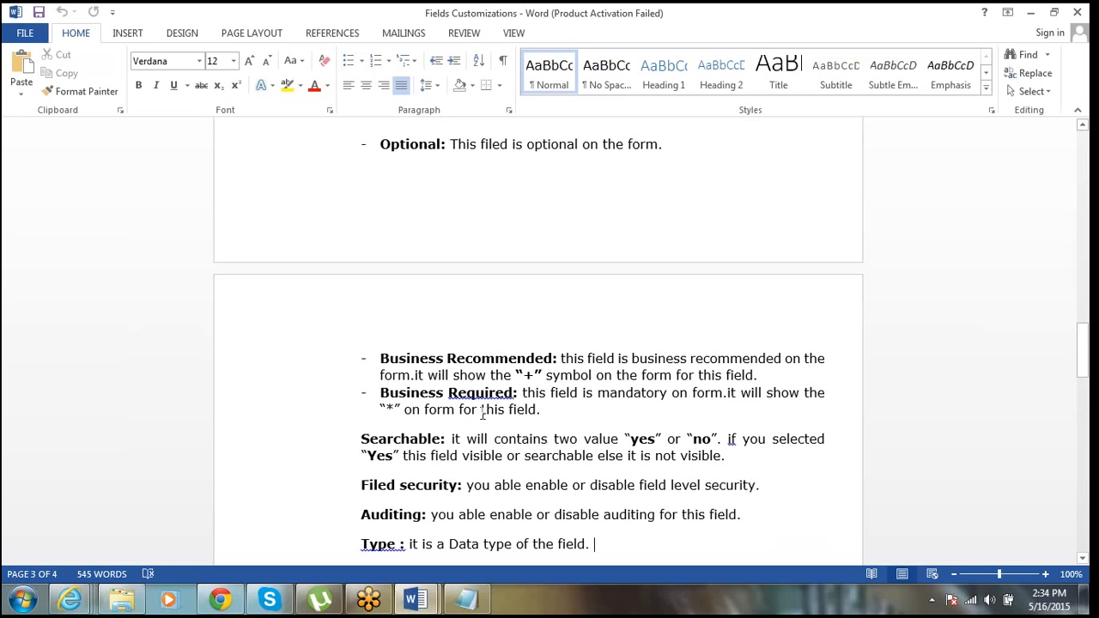
# Review the Searchable, field security and Auditing descriptions, continuing to the field's Type
pyautogui.click(541, 410)
pyautogui.click(434, 439)
pyautogui.click(613, 440)
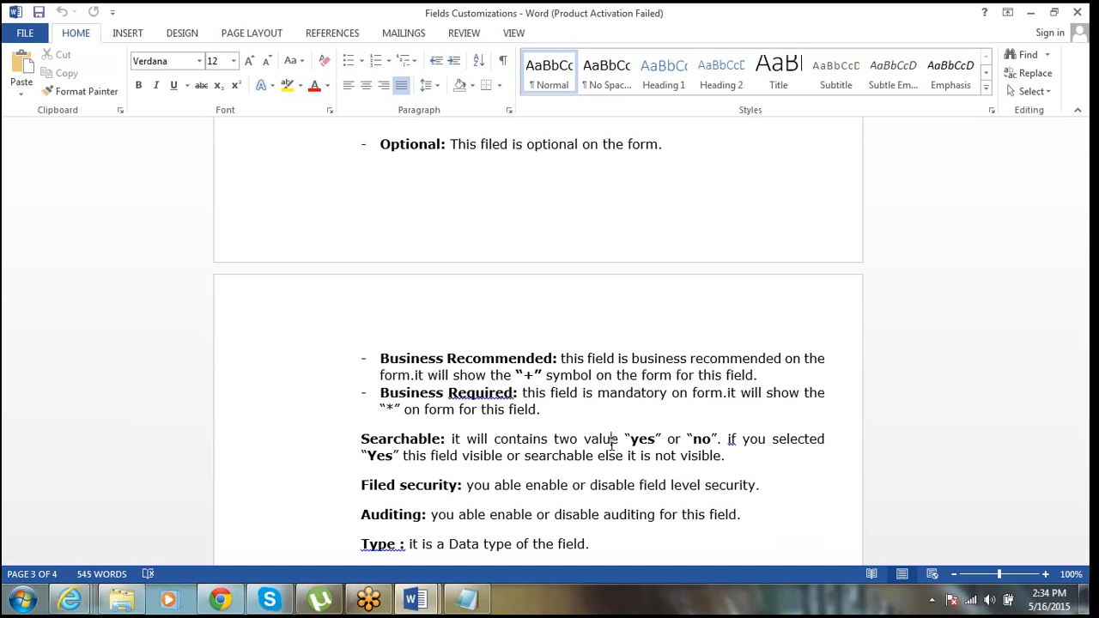
pyautogui.press('Down')
pyautogui.press('Down')
pyautogui.press('Down')
pyautogui.press('Down')
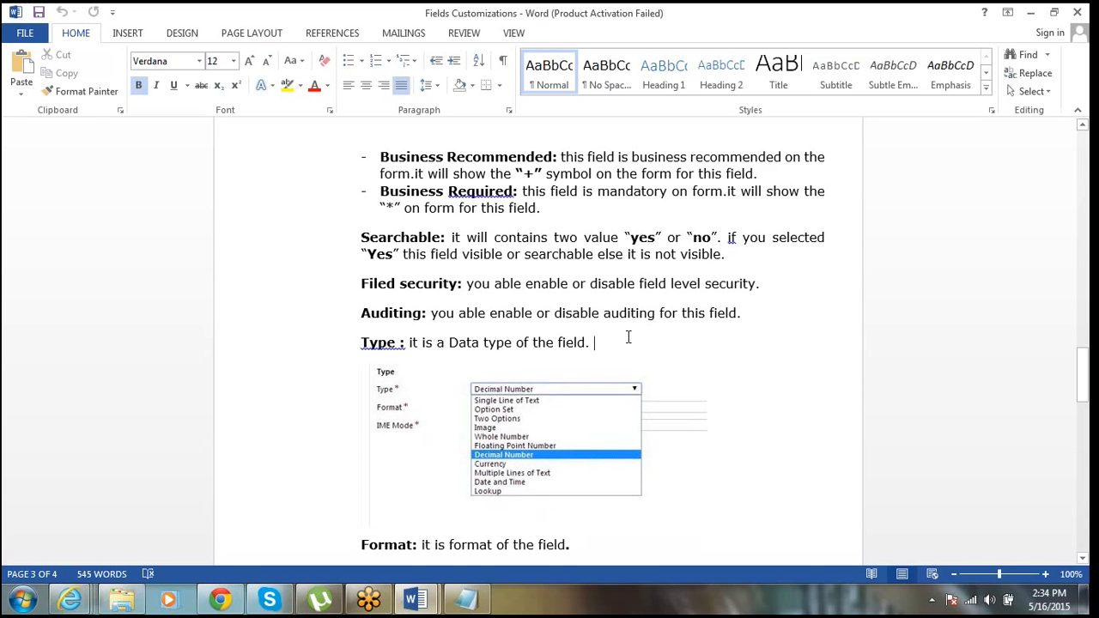
# Examine the picture of the available data types and the Format description below it
pyautogui.hotkey('ctrl', 'b')
pyautogui.press('Down')
pyautogui.press('Down')
pyautogui.press('Down')
pyautogui.press('Down')
pyautogui.press('Down')
pyautogui.press('Down')
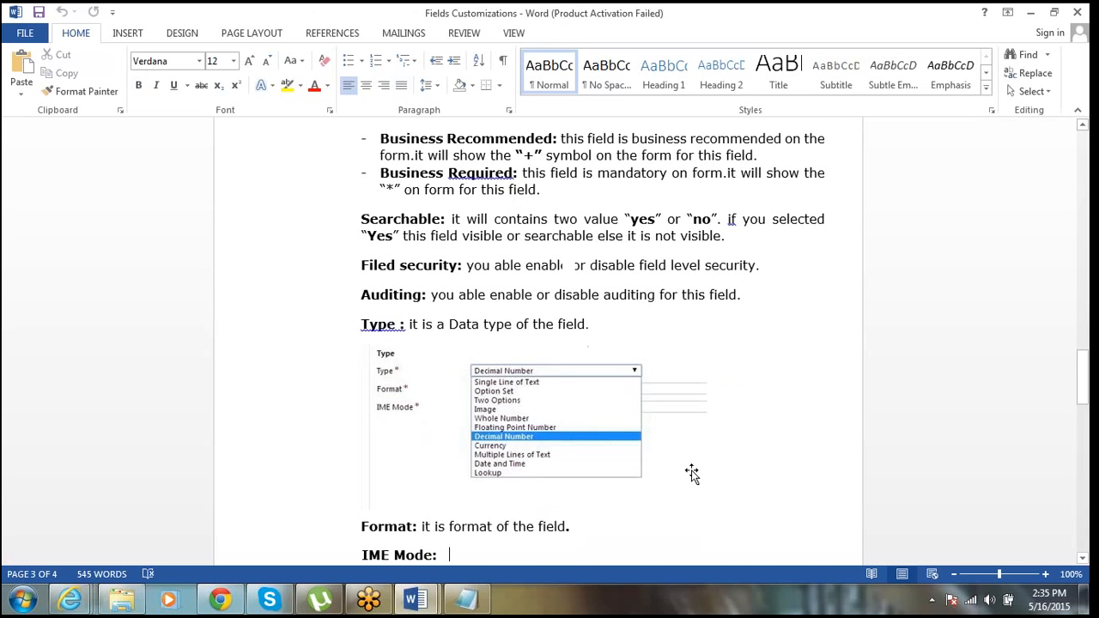
# Read the IME Mode section on input method editors, their two states and the Auto (default) mode
pyautogui.press('Down')
pyautogui.press('Down')
pyautogui.press('Down')
pyautogui.press('Down')
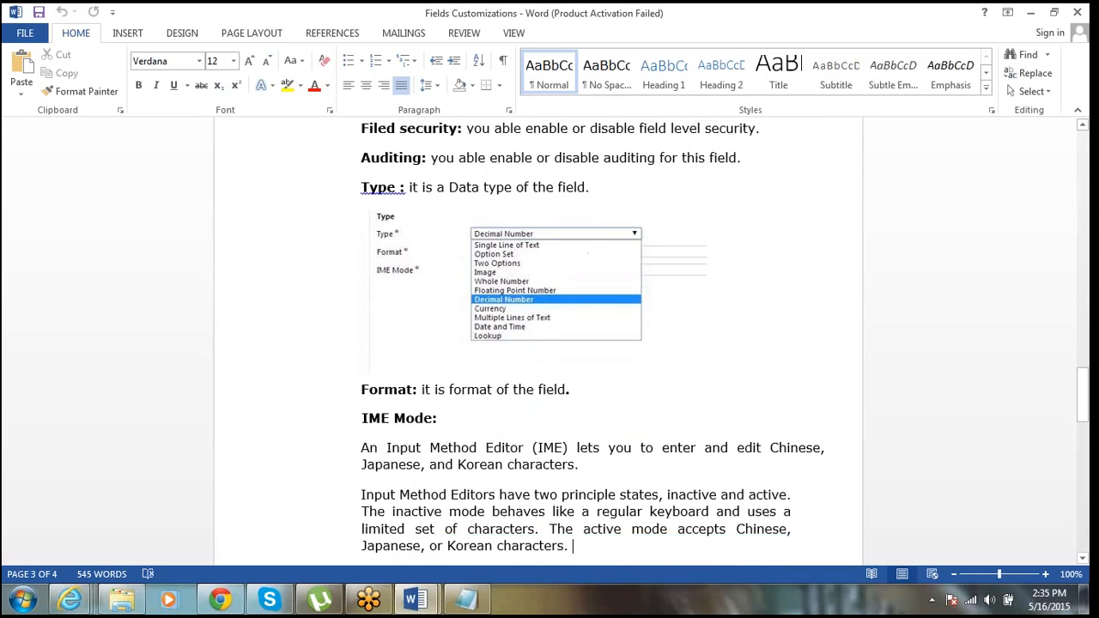
pyautogui.press('Down')
pyautogui.press('Down')
pyautogui.press('Down')
pyautogui.press('Down')
pyautogui.press('Down')
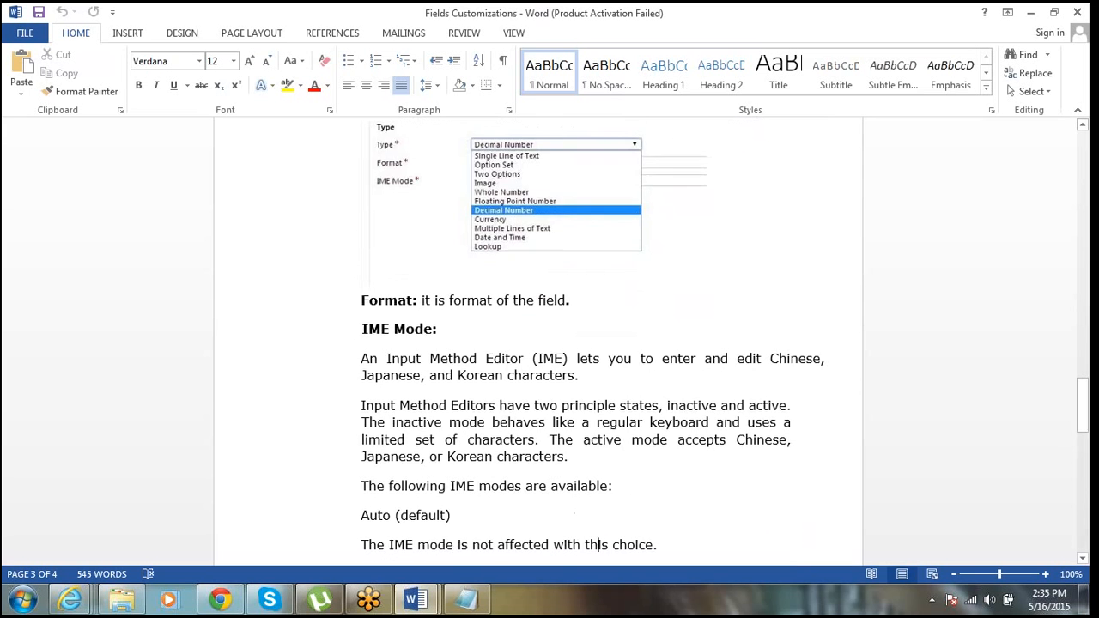
pyautogui.press('Up')
pyautogui.press('Up')
pyautogui.press('Up')
pyautogui.press('Up')
pyautogui.press('Up')
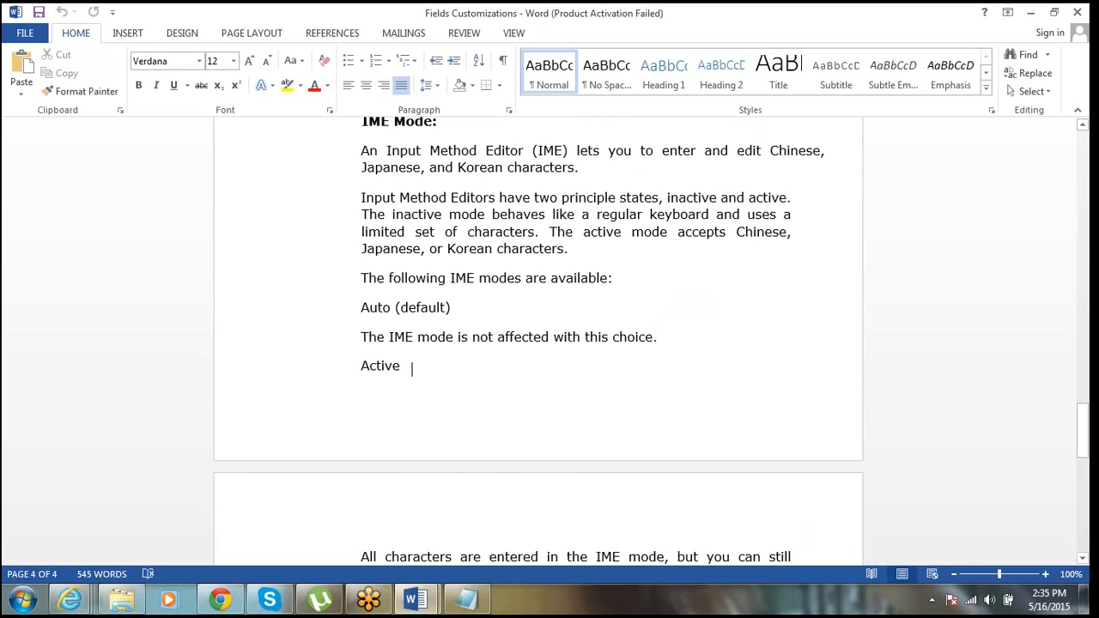
pyautogui.press('Up')
pyautogui.press('Up')
pyautogui.press('Up')
pyautogui.press('Up')
pyautogui.press('Up')
pyautogui.press('Up')
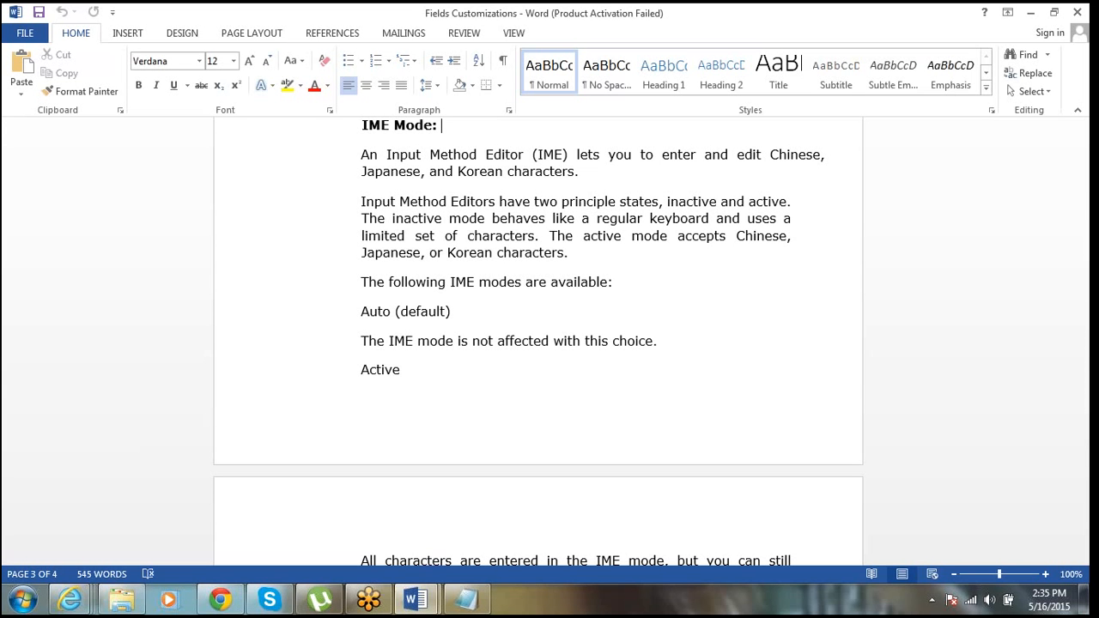
# Read the Active, Inactive and Disabled IME mode descriptions and the Interview Questions at the document's end
pyautogui.click(427, 371)
pyautogui.press('Down')
pyautogui.press('Down')
pyautogui.press('Down')
pyautogui.press('Down')
pyautogui.press('Down')
pyautogui.press('Down')
pyautogui.press('Down')
pyautogui.press('Down')
pyautogui.press('Down')
pyautogui.press('Down')
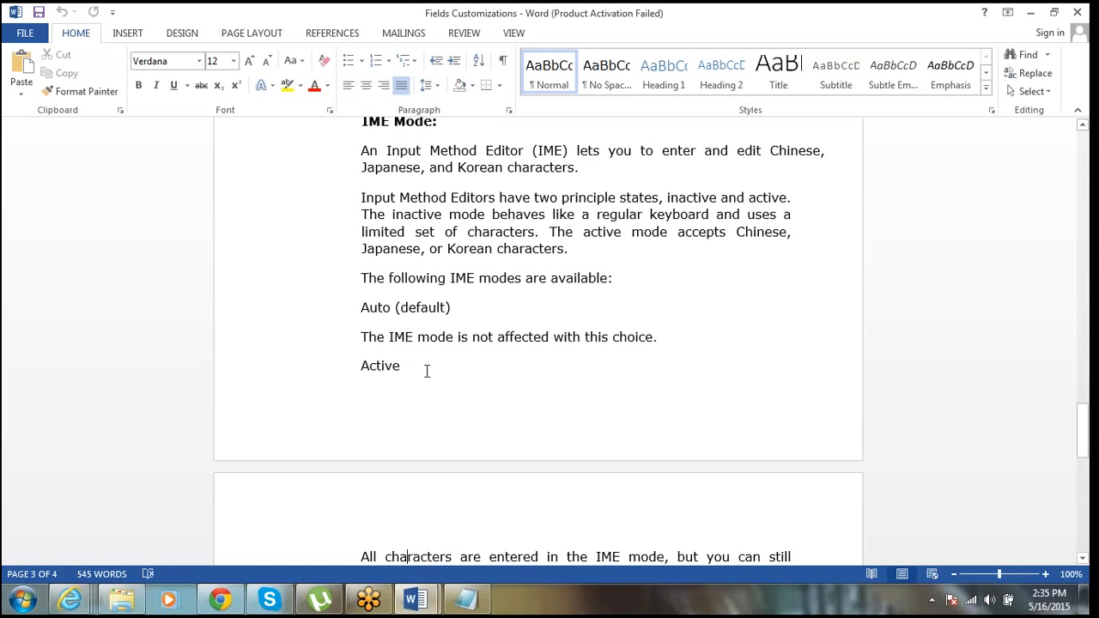
pyautogui.press('Down')
pyautogui.press('Down')
pyautogui.press('Down')
pyautogui.press('Down')
pyautogui.press('Down')
pyautogui.press('Down')
pyautogui.press('Down')
pyautogui.press('Down')
pyautogui.press('Down')
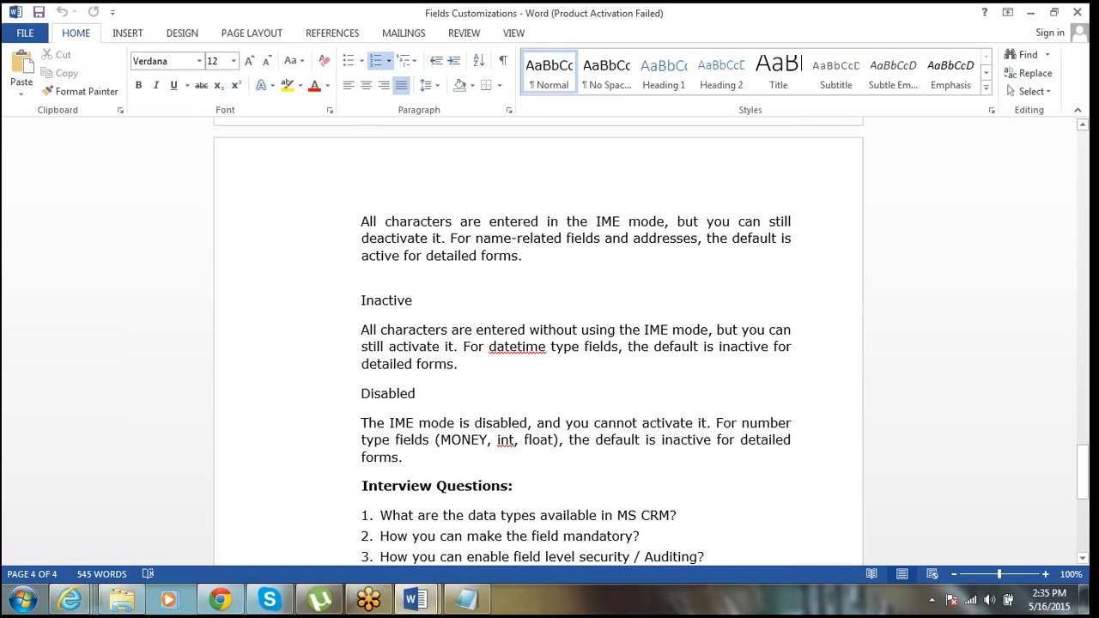
# Go back up from the Interview Questions to the IME mode descriptions
pyautogui.press('Up')
pyautogui.press('Up')
pyautogui.press('Up')
pyautogui.press('Up')
pyautogui.press('Up')
pyautogui.press('Up')
pyautogui.press('Up')
pyautogui.press('Up')
pyautogui.press('Up')
pyautogui.press('Up')
pyautogui.press('Up')
pyautogui.press('Up')
pyautogui.press('Up')
pyautogui.press('Up')
pyautogui.press('Up')
pyautogui.press('Up')
pyautogui.press('Up')
pyautogui.press('Up')
pyautogui.press('Up')
pyautogui.press('Up')
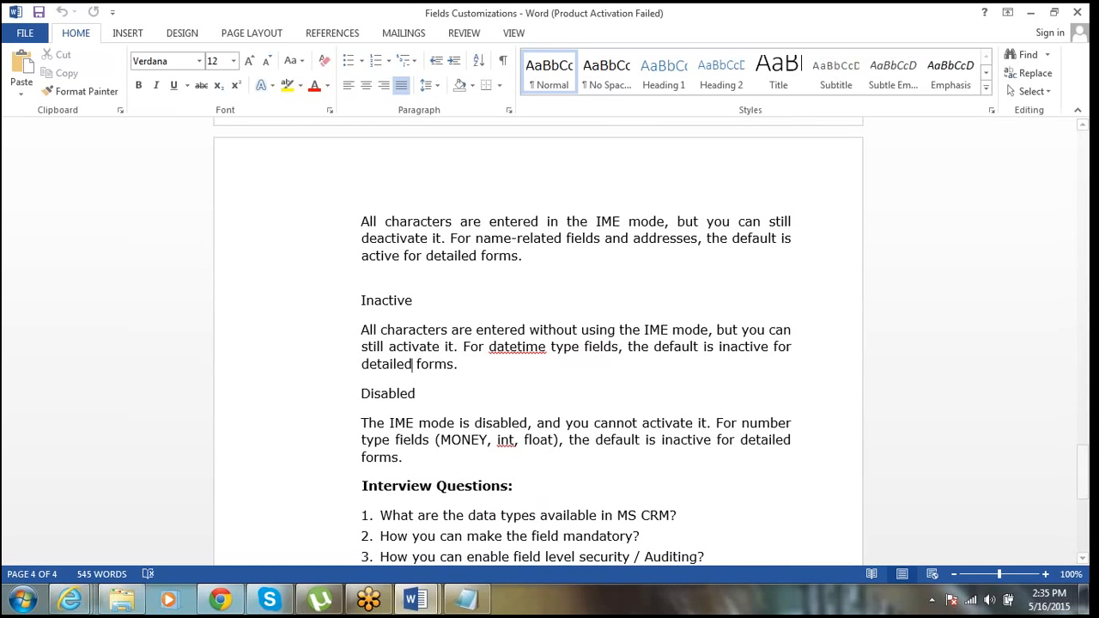
# Go back up from the IME mode descriptions to the list of field property types at the document's beginning
pyautogui.press('Up')
pyautogui.press('Up')
pyautogui.press('Up')
pyautogui.press('Up')
pyautogui.press('Up')
pyautogui.press('Up')
pyautogui.press('Up')
pyautogui.press('Up')
pyautogui.press('Up')
pyautogui.press('Up')
pyautogui.press('Up')
pyautogui.press('Up')
pyautogui.press('Up')
pyautogui.press('Up')
pyautogui.press('Up')
pyautogui.press('Up')
pyautogui.press('Up')
pyautogui.press('Up')
pyautogui.press('Up')
pyautogui.press('Up')
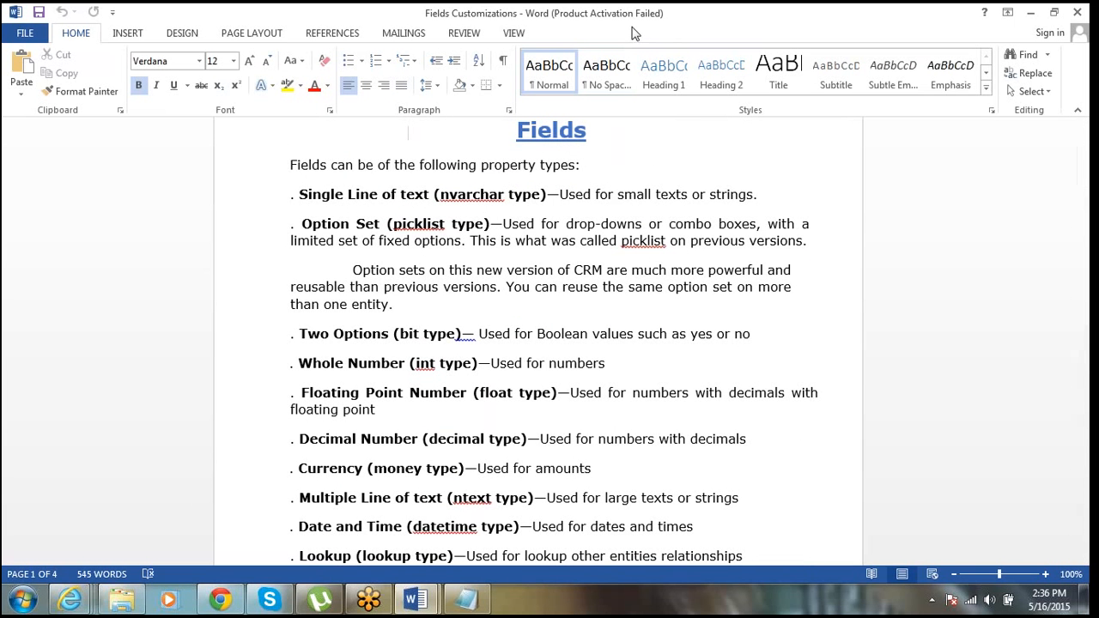
# Switch to the Views document and examine the Standard Accounts view figure and the list of default Account views
pyautogui.hotkey('alt', 'Tab')
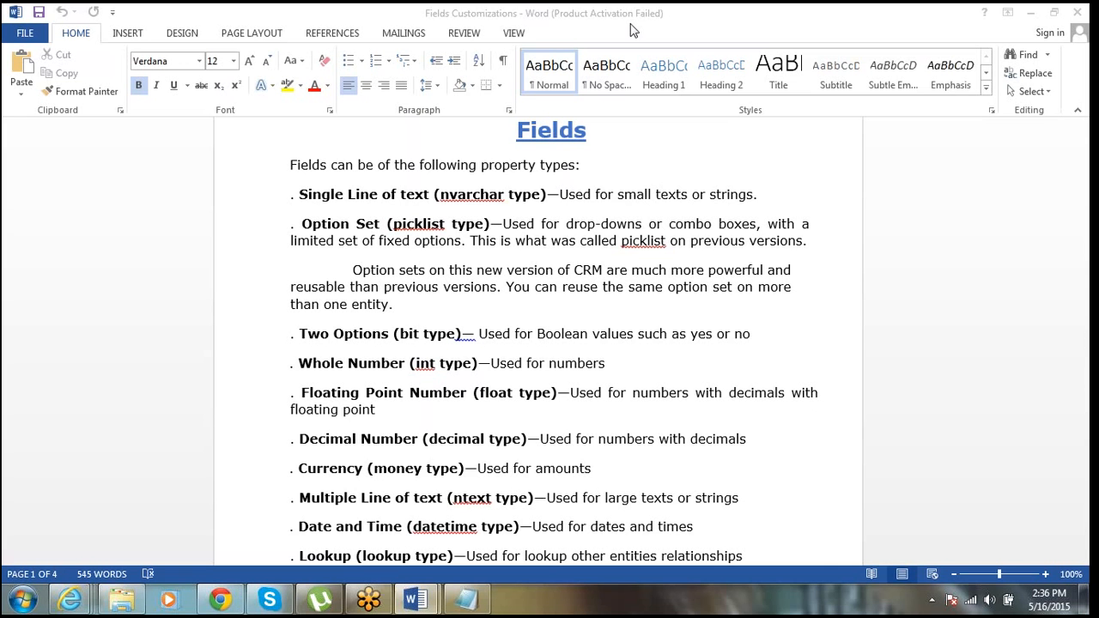
pyautogui.click(746, 30)
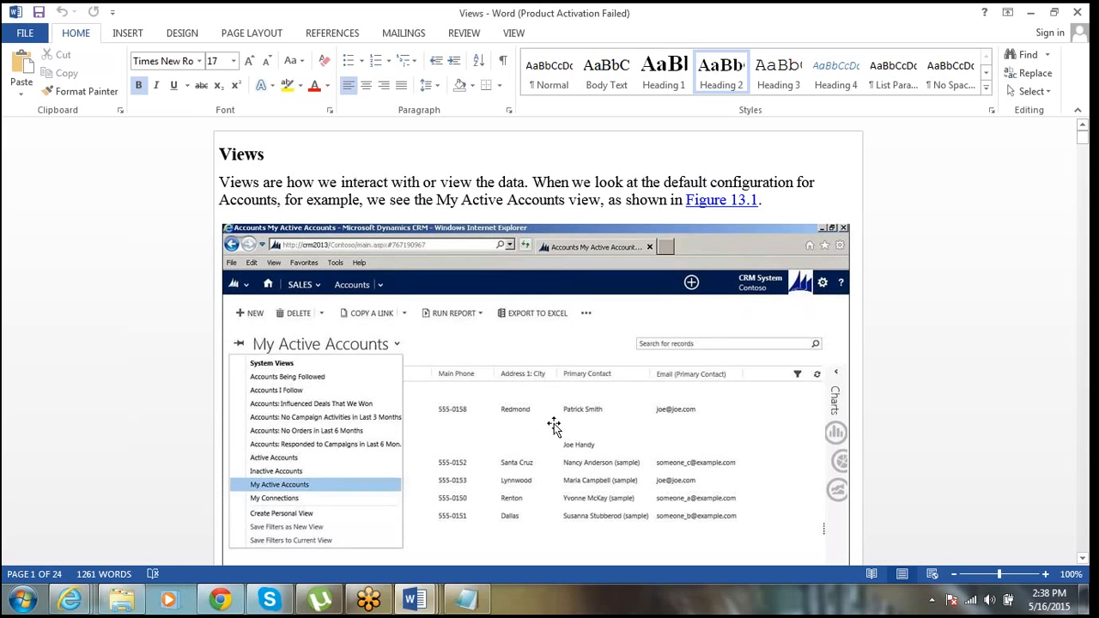
pyautogui.press('Down')
pyautogui.press('Down')
pyautogui.press('Down')
pyautogui.press('Down')
pyautogui.press('Down')
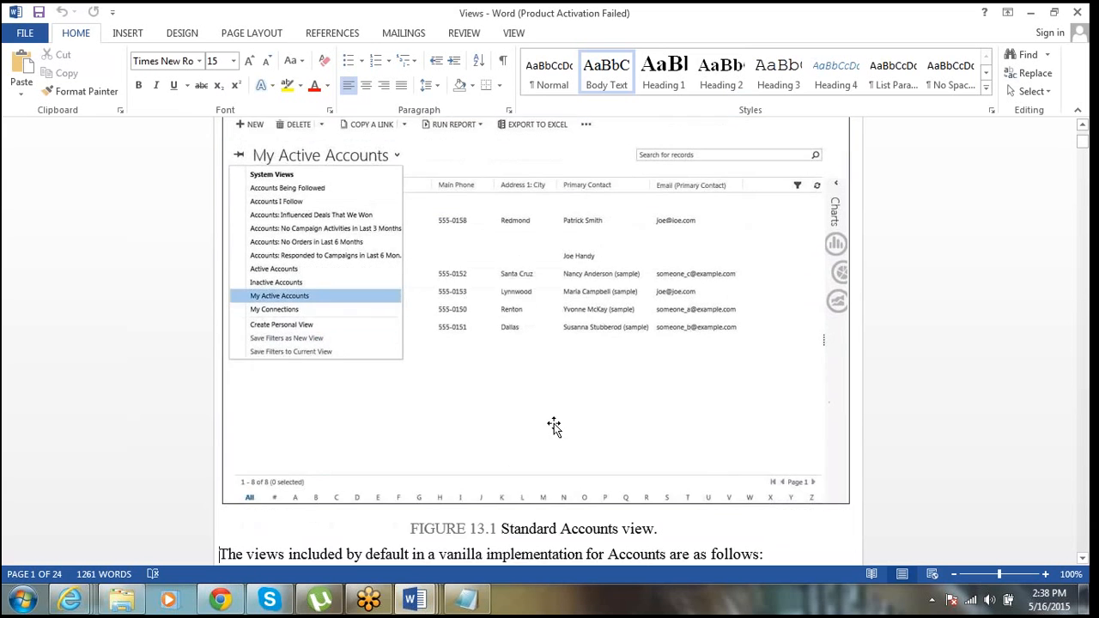
pyautogui.press('Down')
pyautogui.press('Down')
pyautogui.press('Down')
pyautogui.press('Down')
pyautogui.press('Down')
pyautogui.press('Down')
pyautogui.press('Down')
pyautogui.press('Down')
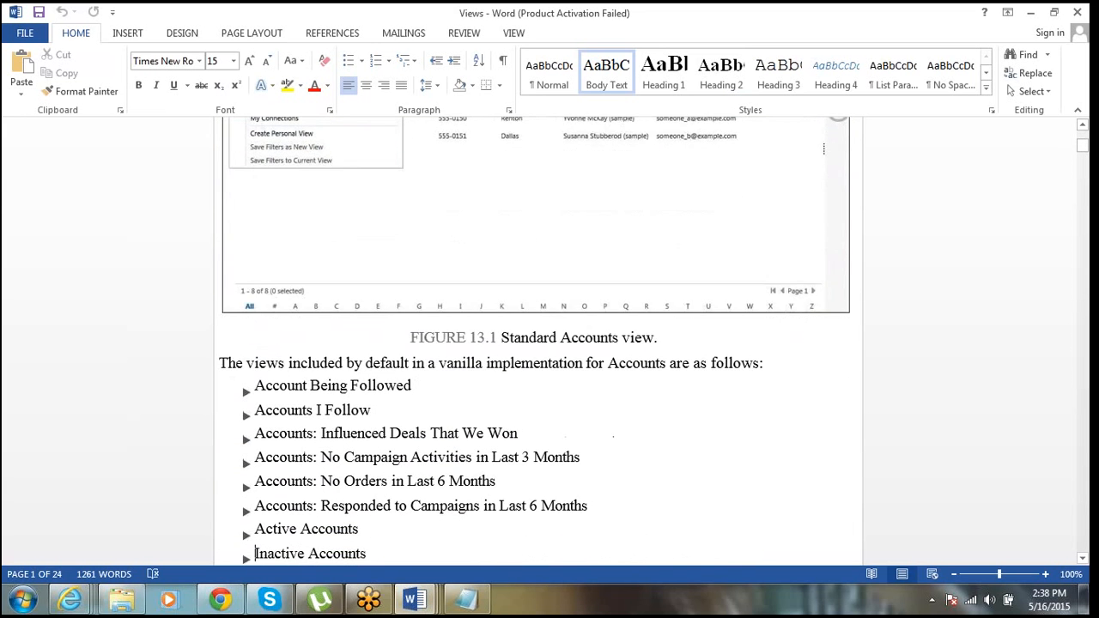
# Check the default Account views through My Active Accounts, then return to the Figure 13.1 caption
pyautogui.press('Down')
pyautogui.press('Up')
pyautogui.press('Up')
pyautogui.press('Up')
pyautogui.press('Up')
pyautogui.press('Up')
pyautogui.press('Up')
pyautogui.press('Up')
pyautogui.press('Up')
pyautogui.press('Up')
pyautogui.press('Up')
pyautogui.press('Up')
pyautogui.press('Up')
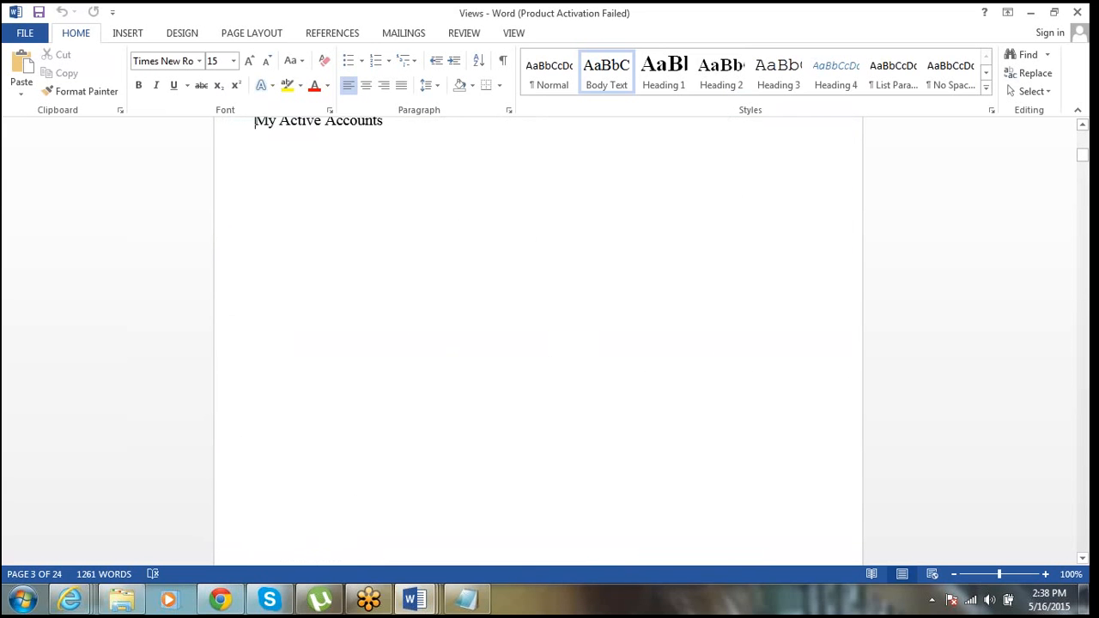
pyautogui.press('Up')
pyautogui.press('Up')
pyautogui.press('Up')
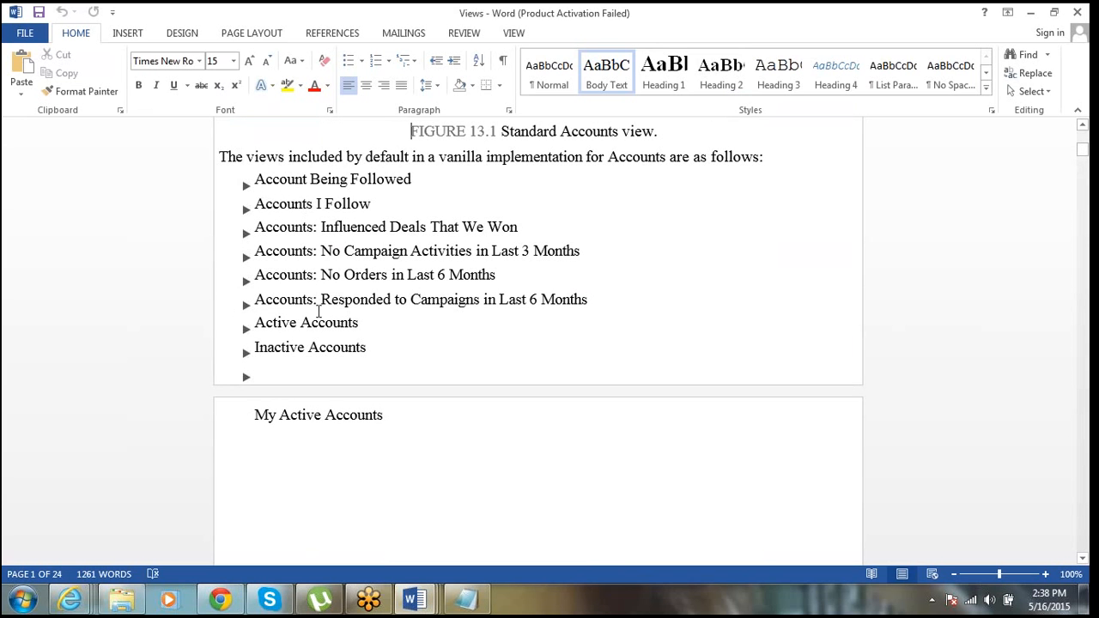
# Continue past My Active Accounts to the Create a Personal View section
pyautogui.click(426, 447)
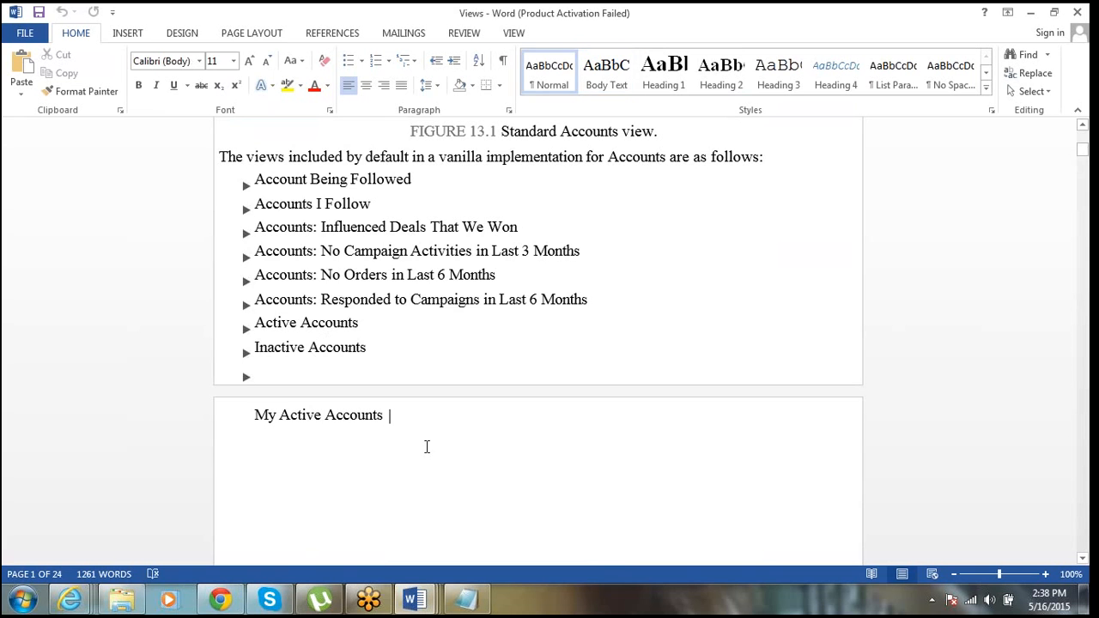
pyautogui.press('Down')
pyautogui.press('Down')
pyautogui.press('Down')
pyautogui.press('Down')
pyautogui.press('Down')
pyautogui.press('Down')
pyautogui.press('Down')
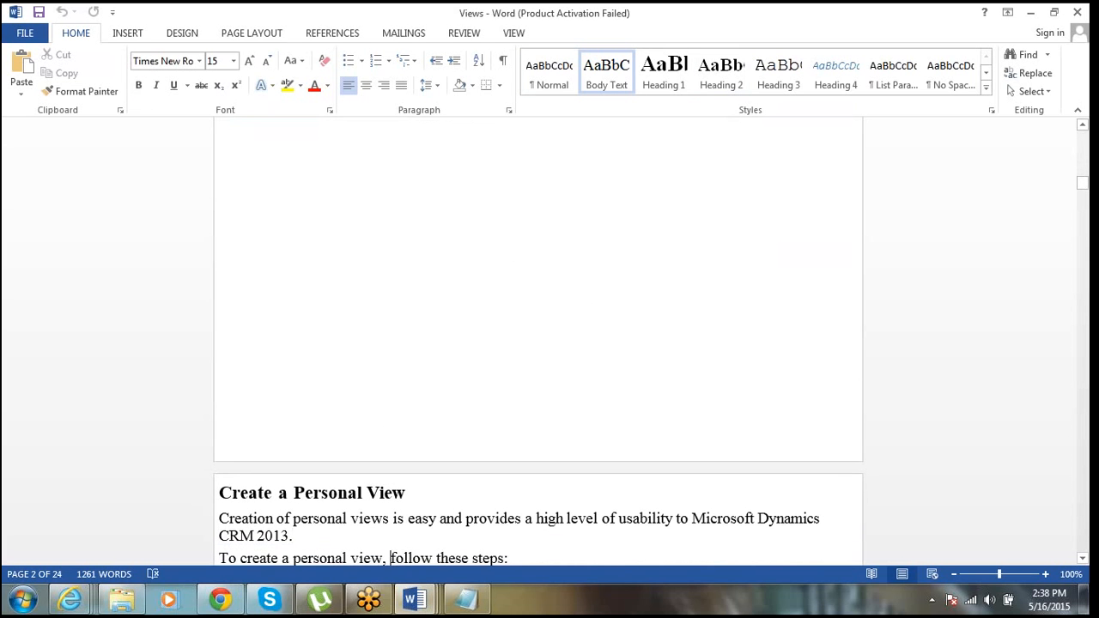
# Open a new Notepad file and write "views are 2 types" on its first line
pyautogui.click(23, 600)
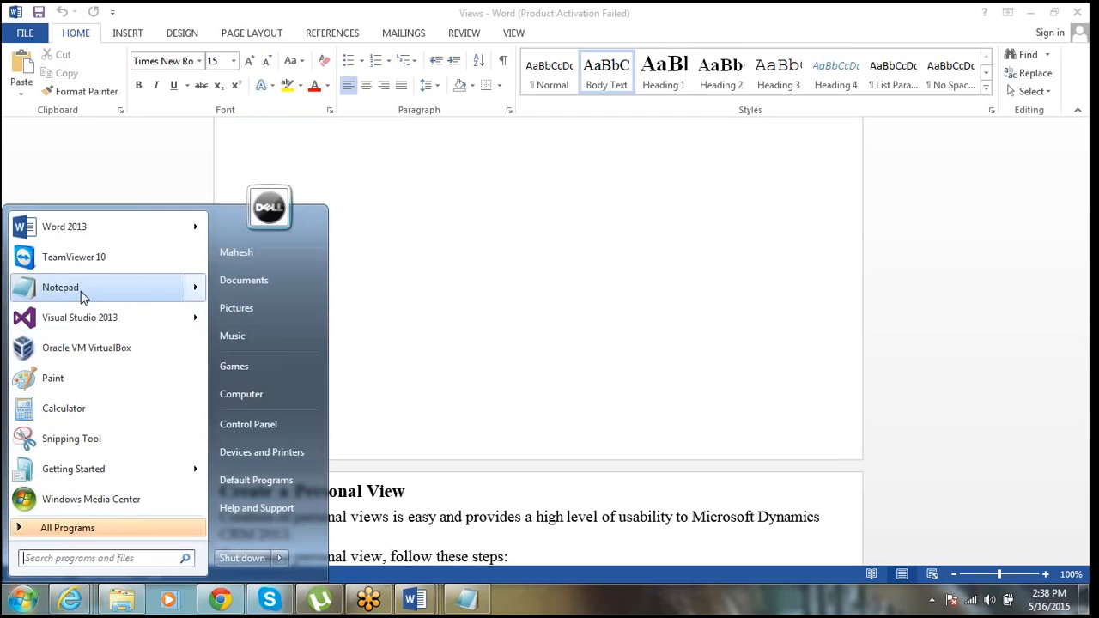
pyautogui.click(19, 290)
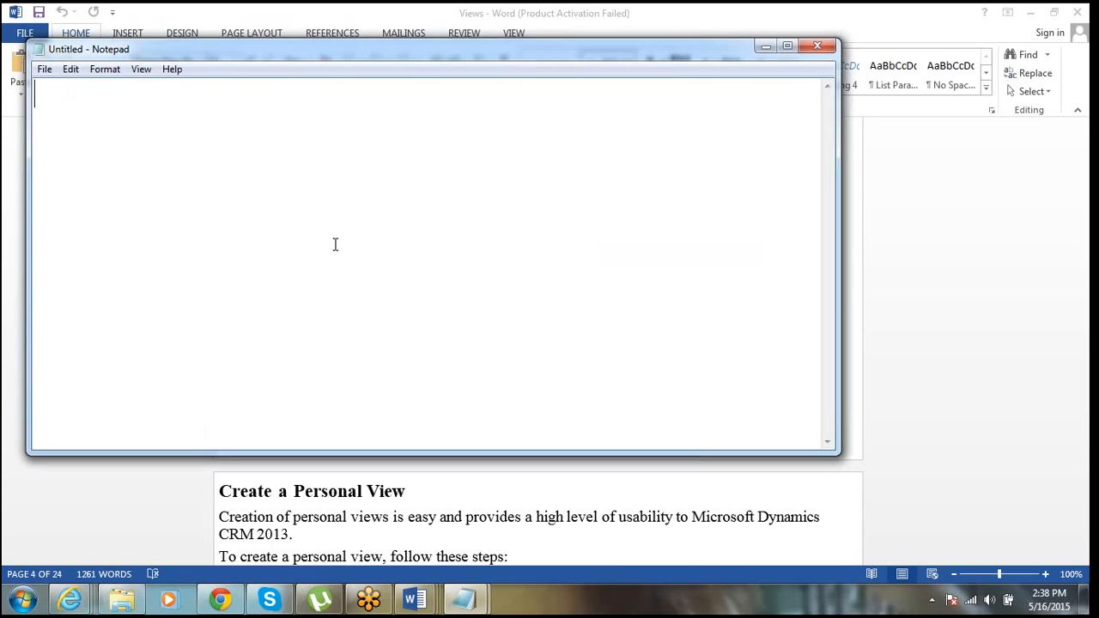
pyautogui.write('Vi')
pyautogui.write('e')
pyautogui.write('ws')
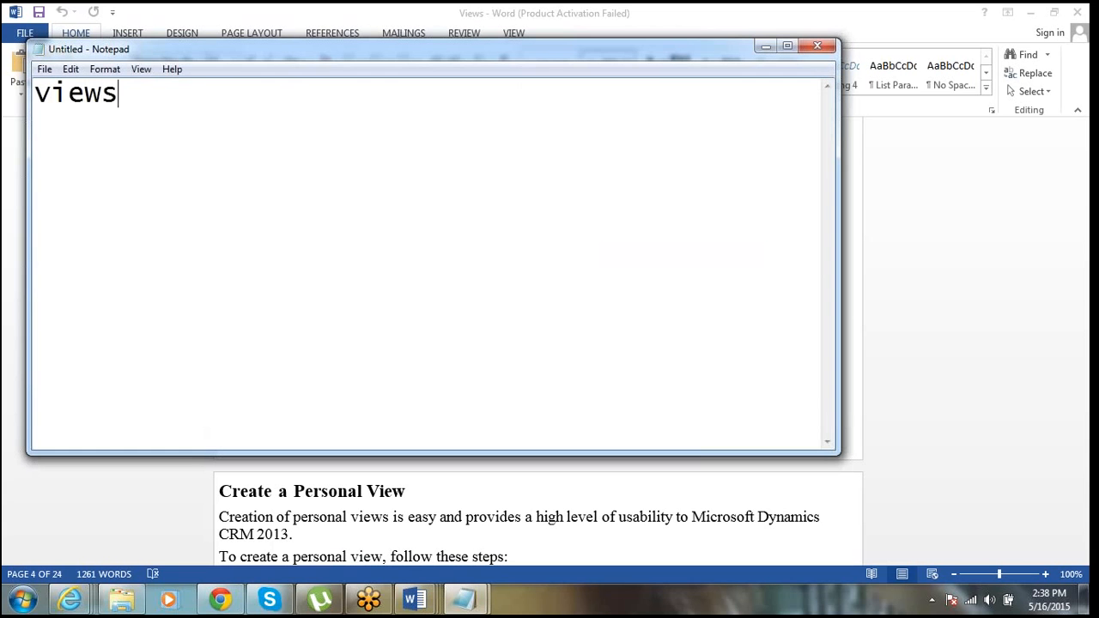
pyautogui.write(' are 2')
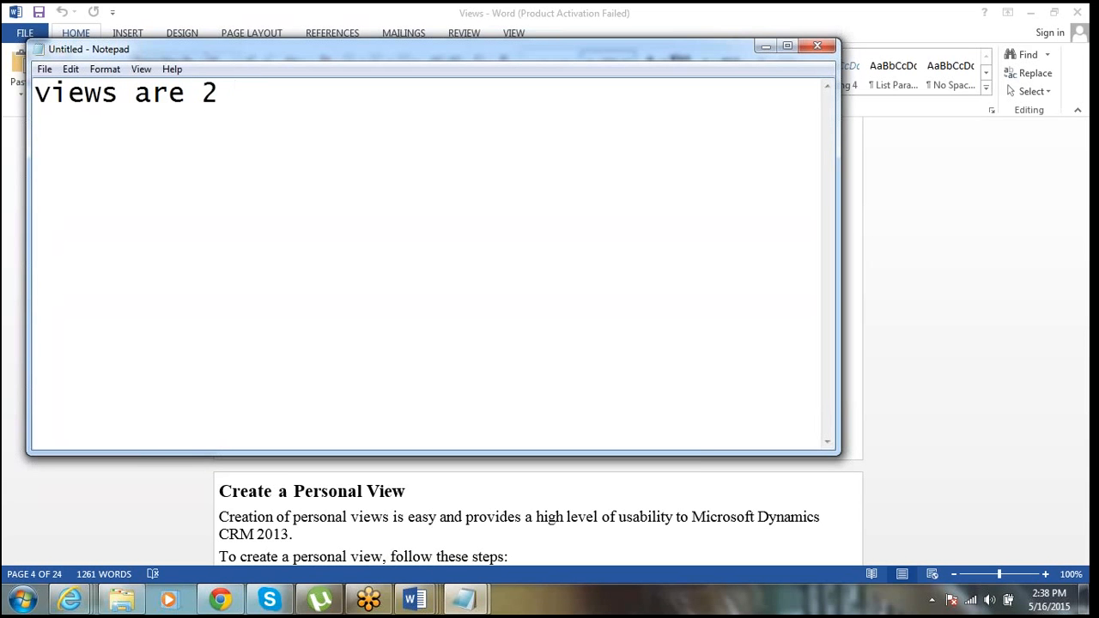
pyautogui.write(' types')
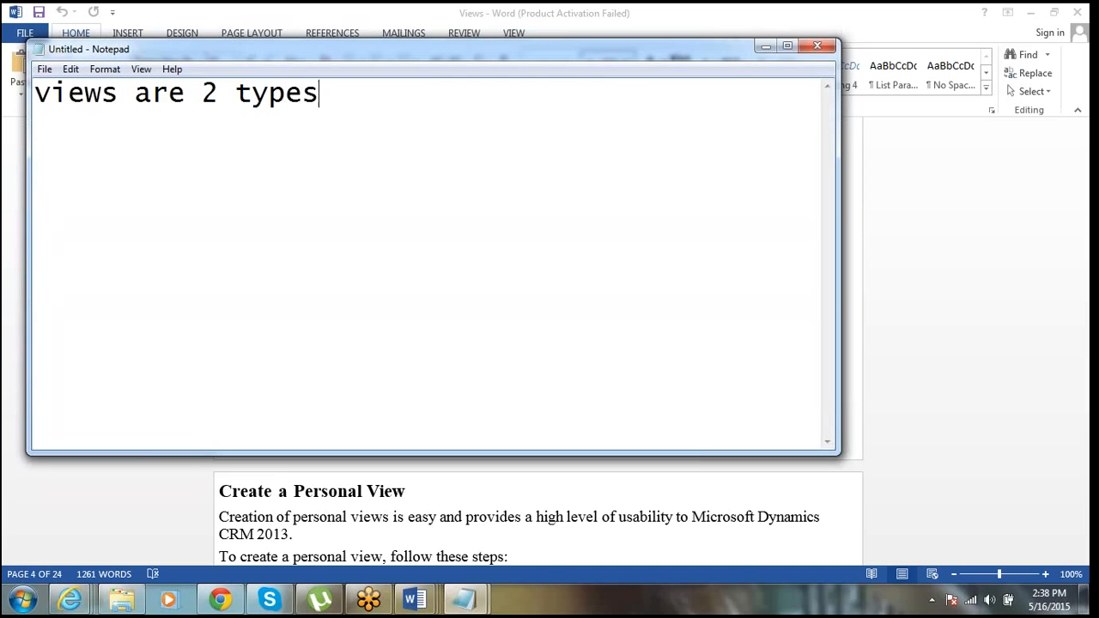
# Below the first line, list the two view types as "1.system views" and "2. personal" views
pyautogui.press('Return')
pyautogui.write('1.system')
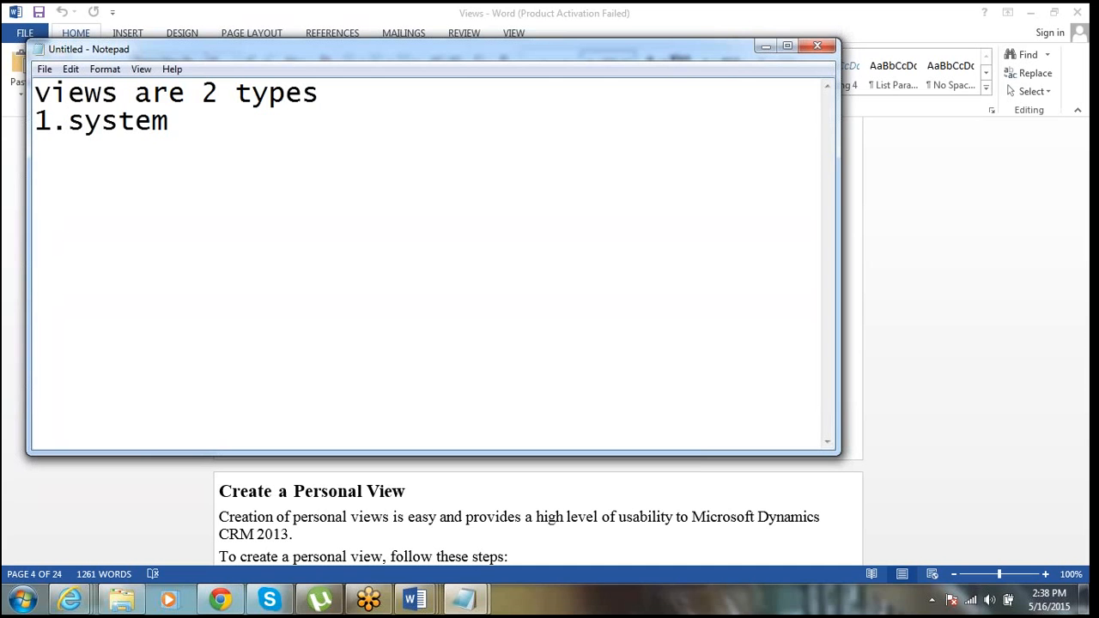
pyautogui.write(' views')
pyautogui.press('Return')
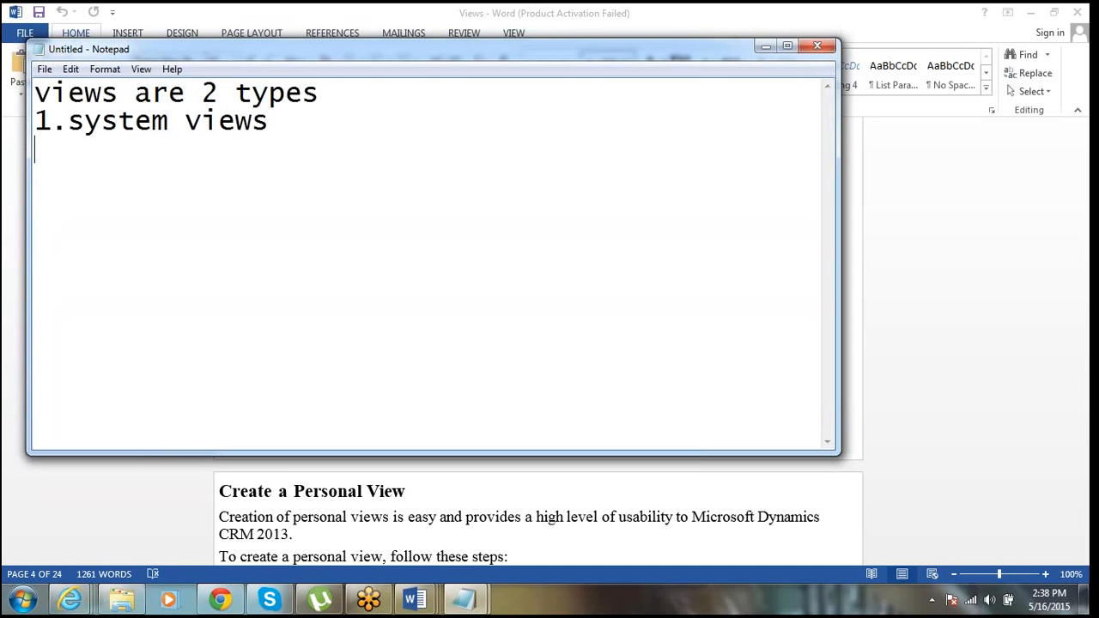
pyautogui.write('2. per')
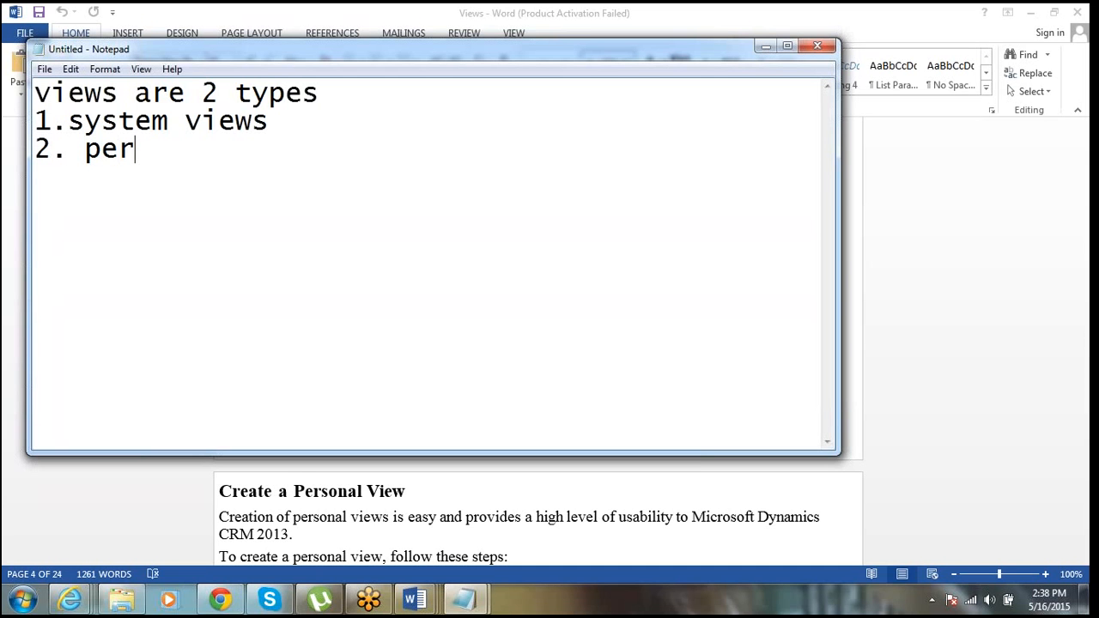
pyautogui.write('sonal v')
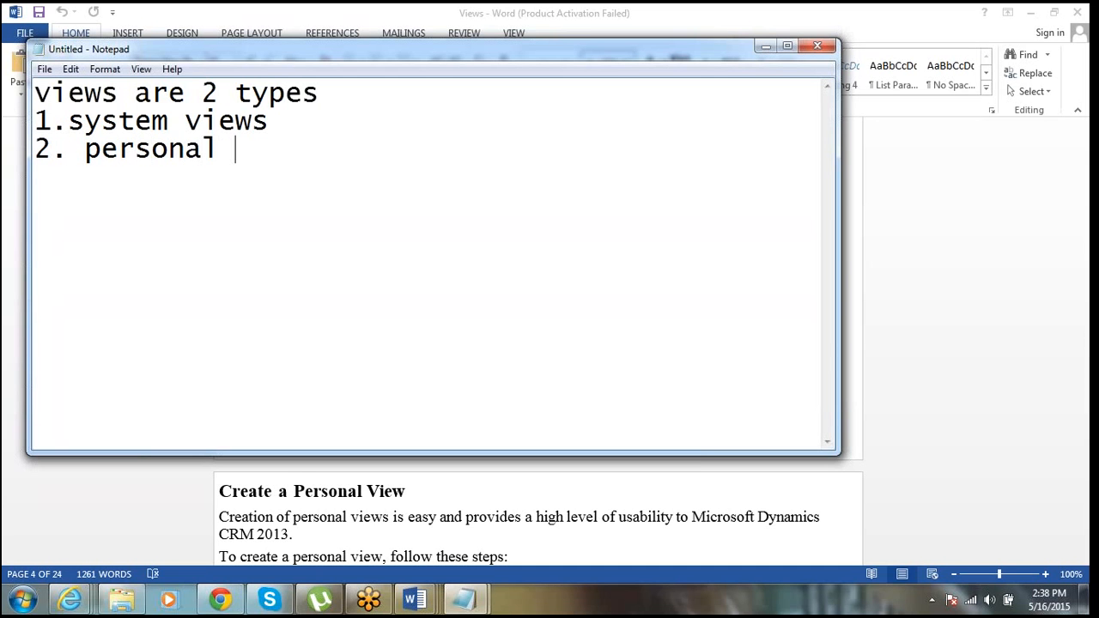
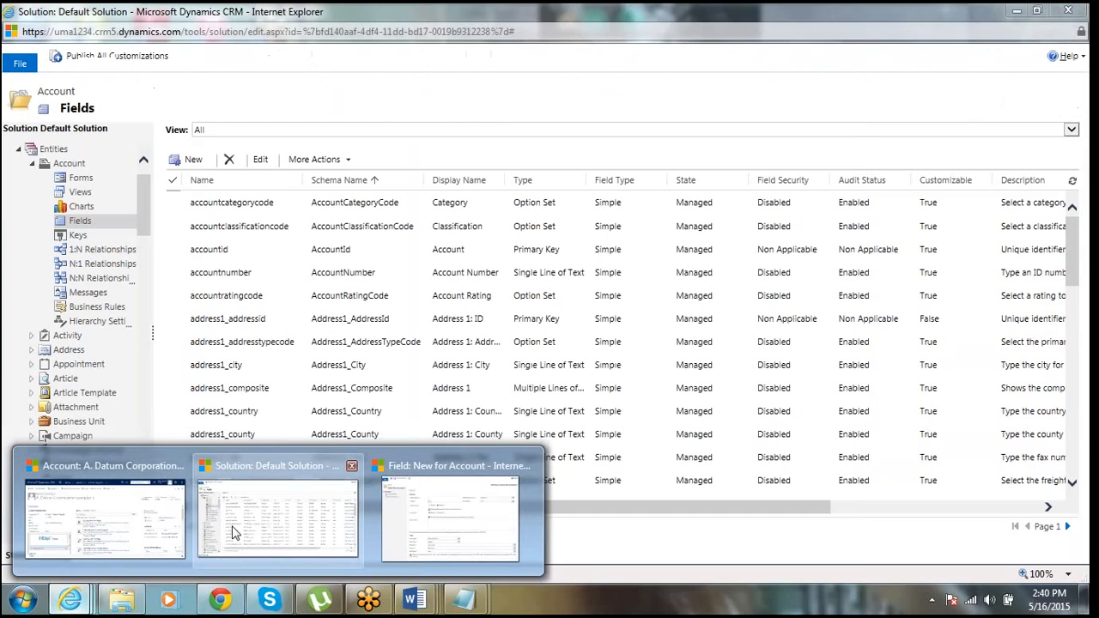
# Switch to the Dynamics CRM Default Solution window and create a new Account view named "Custom View Accounts"
pyautogui.click(230, 526)
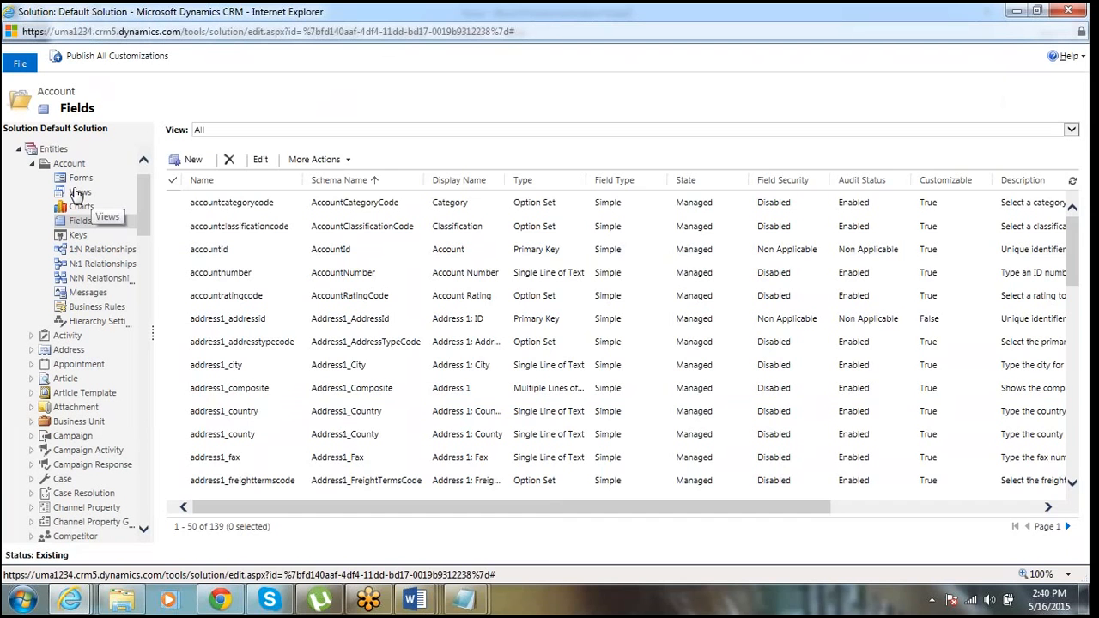
pyautogui.click(79, 192)
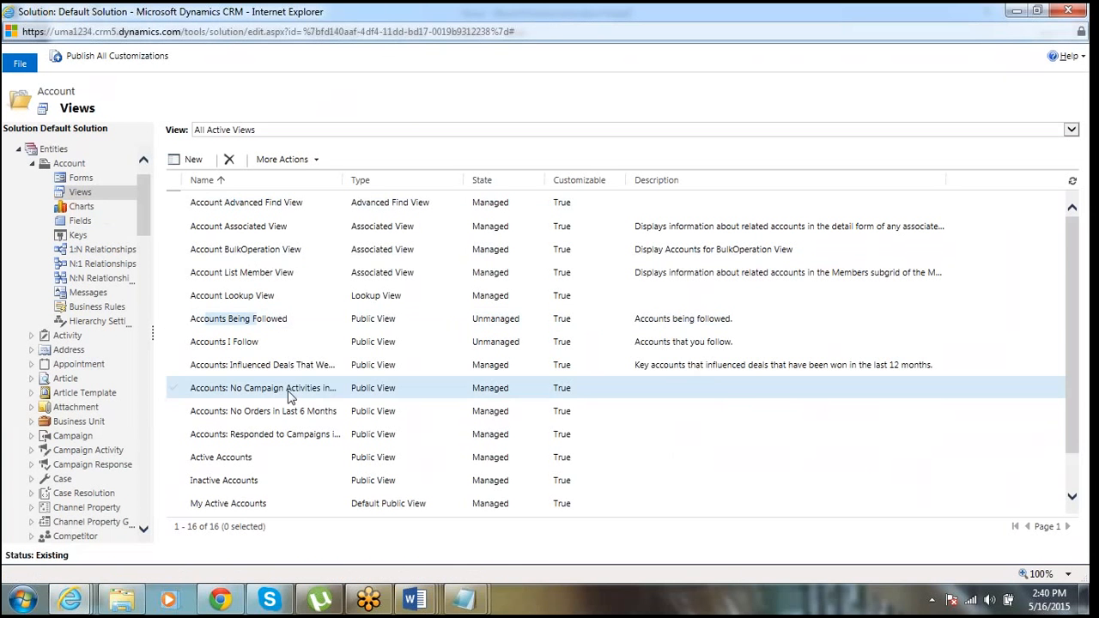
pyautogui.click(189, 163)
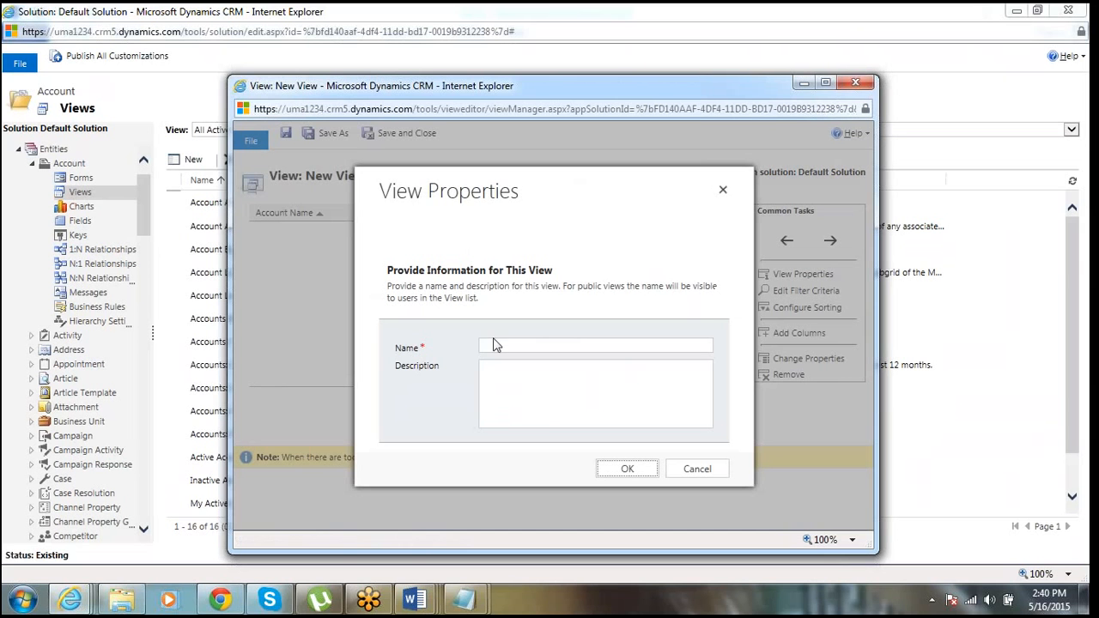
pyautogui.click(501, 348)
pyautogui.write('Custom View Accounts')
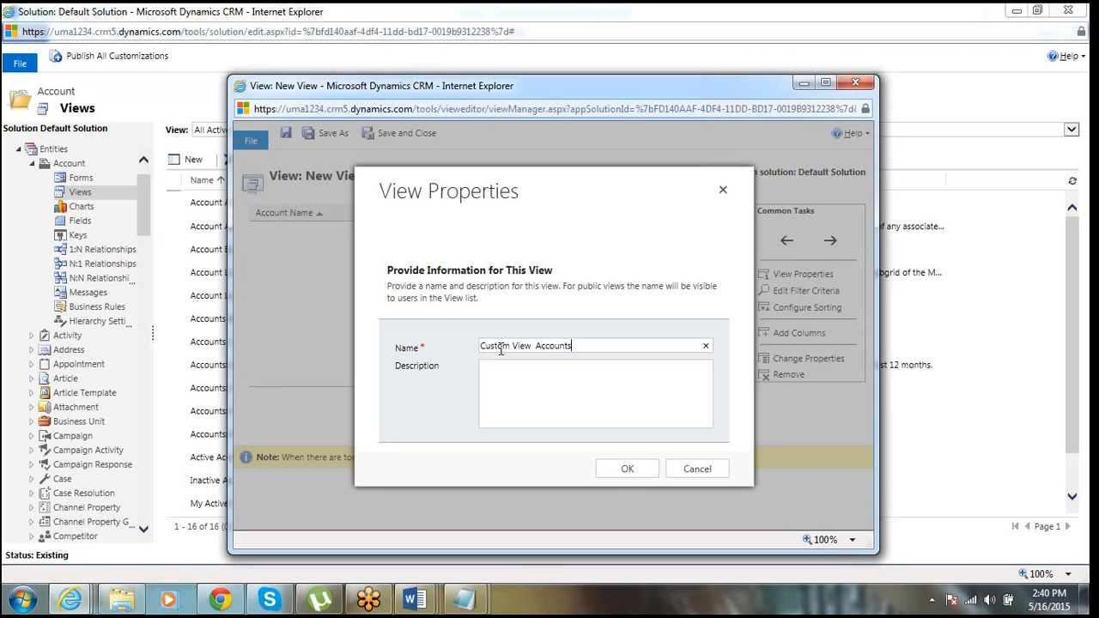
pyautogui.click(626, 472)
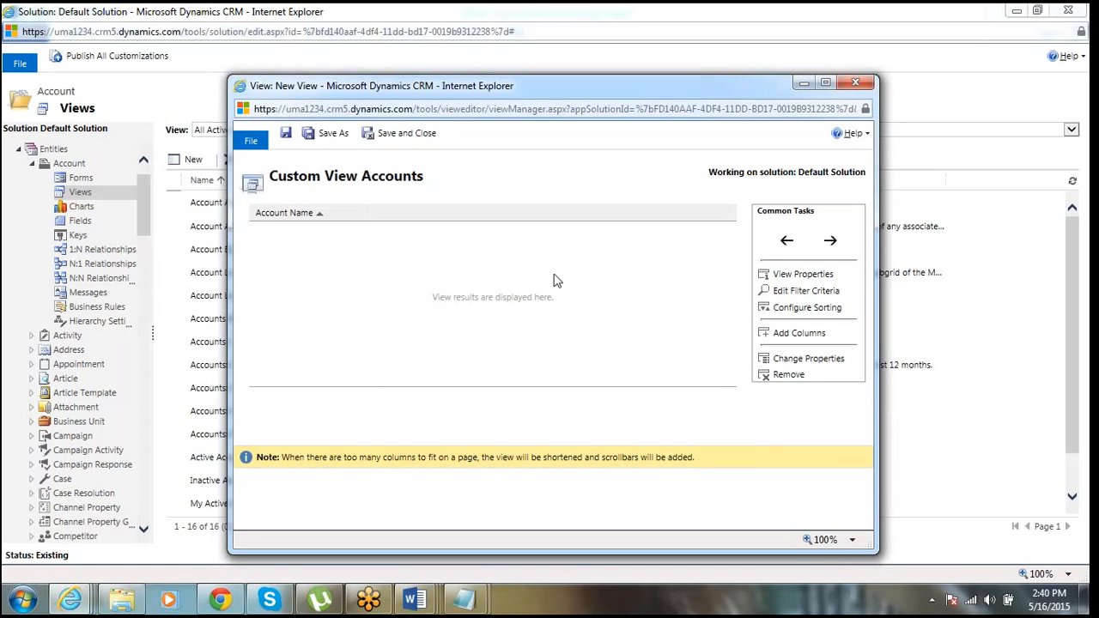
# Add the Account Number, Account Rating and Address 1 columns to the view, and check its name in the view properties
pyautogui.click(792, 334)
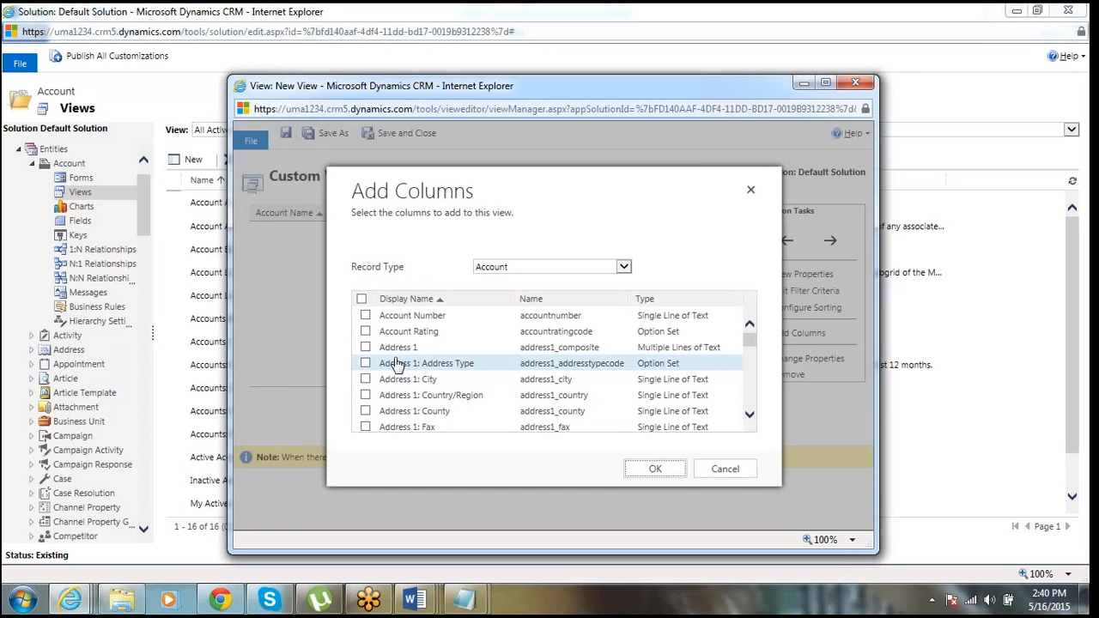
pyautogui.click(365, 316)
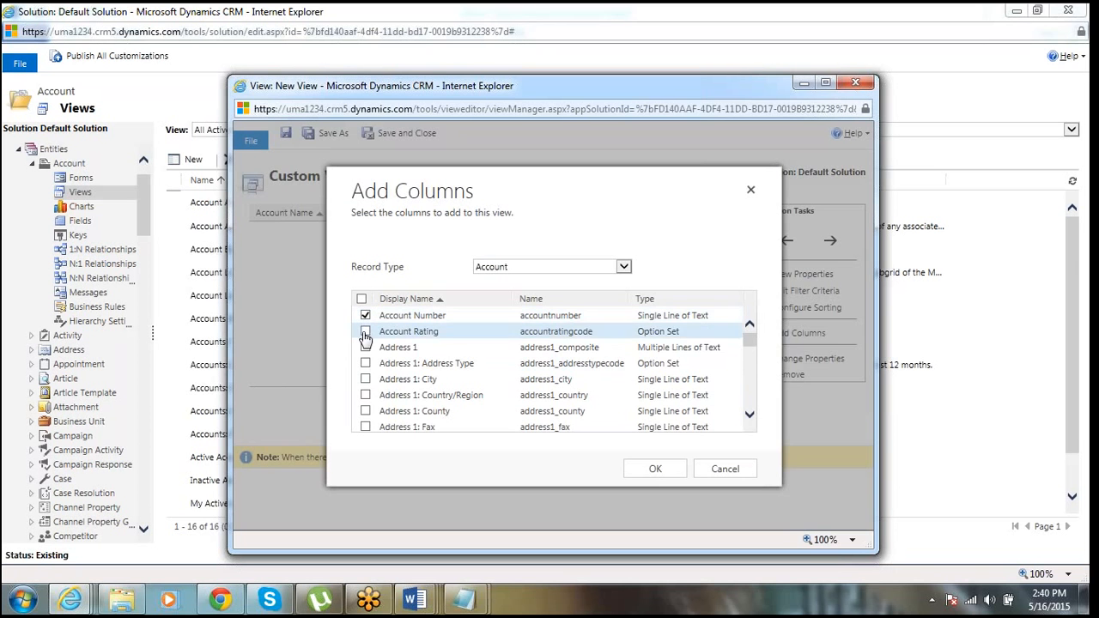
pyautogui.click(365, 332)
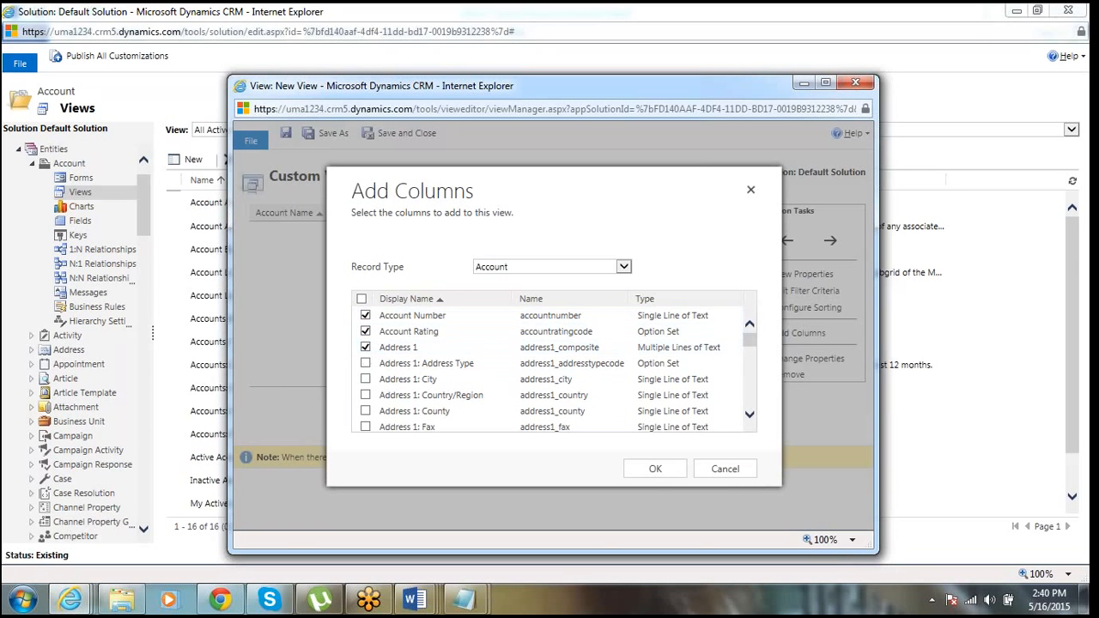
pyautogui.click(654, 470)
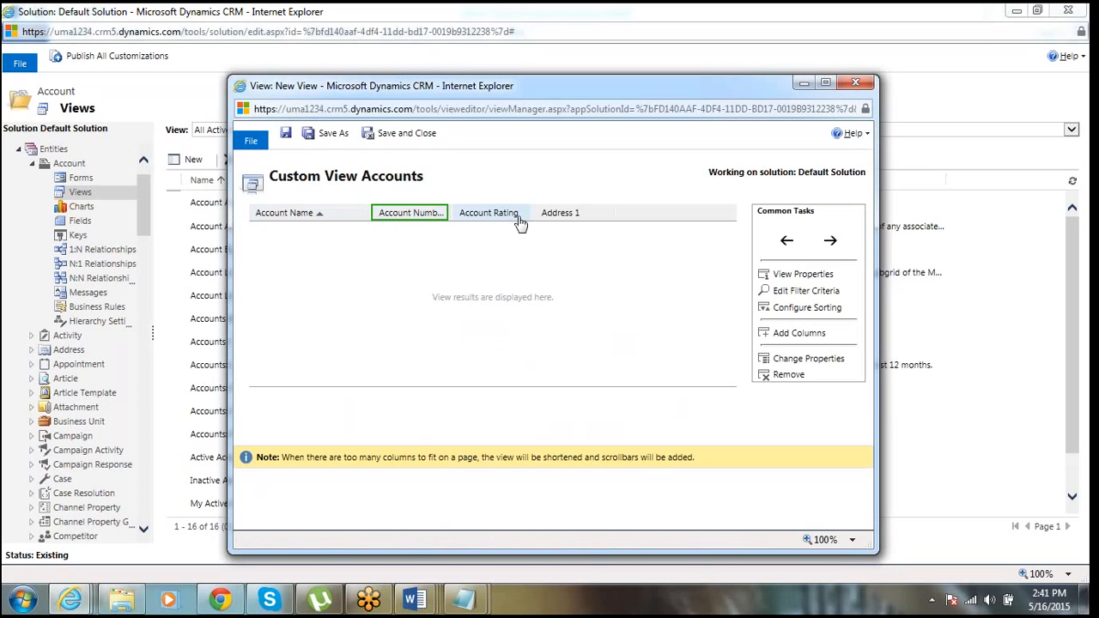
pyautogui.click(796, 277)
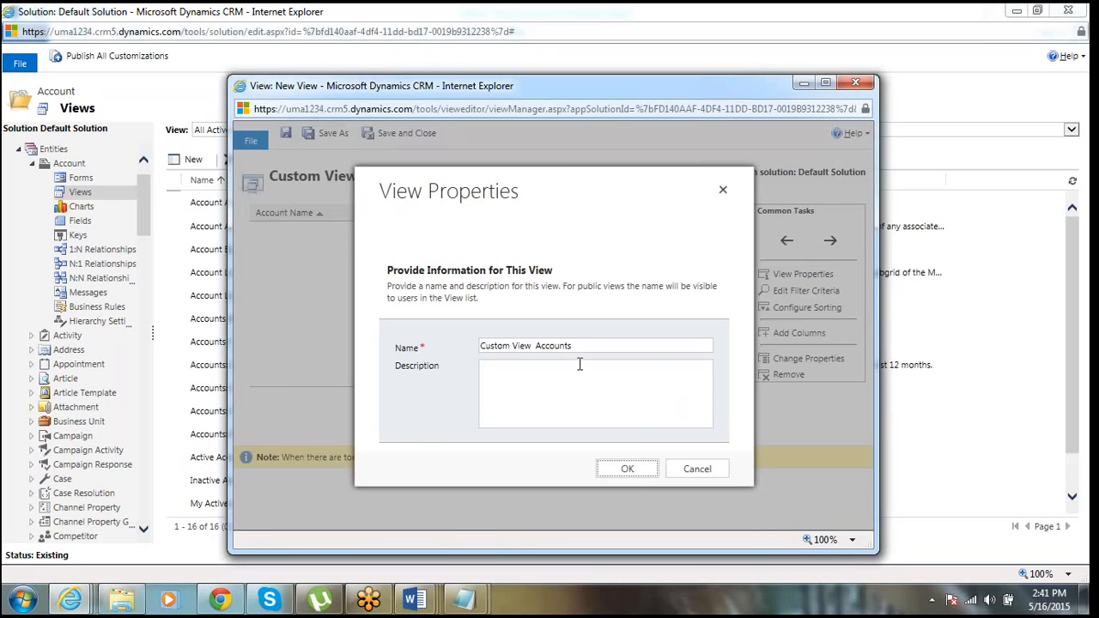
pyautogui.click(633, 471)
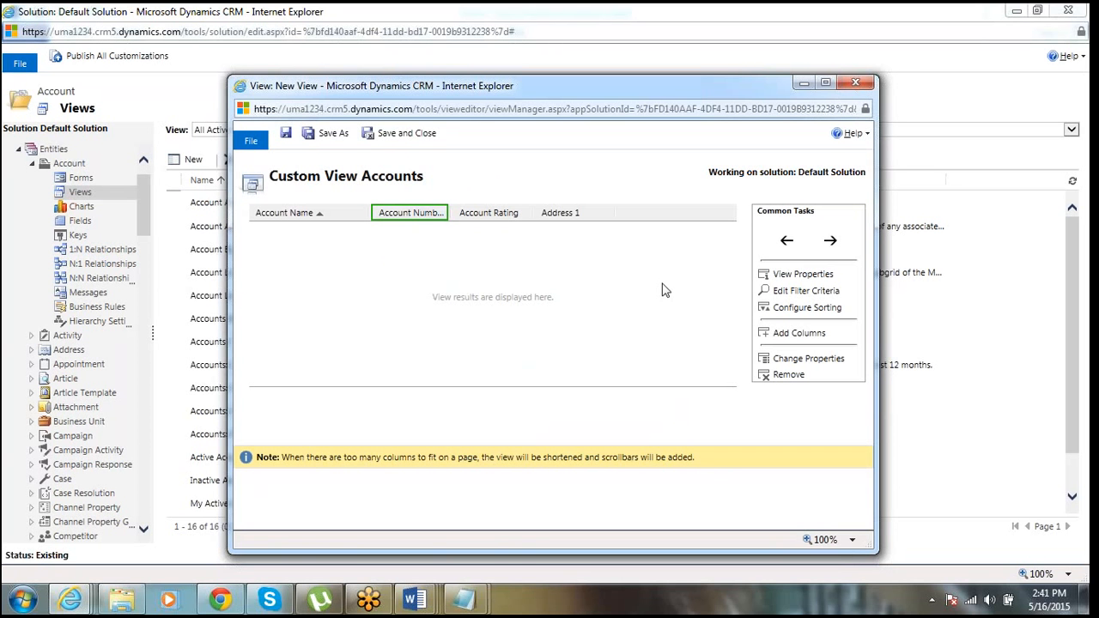
# Add a filter criterion to the view requiring Account Name to equal "x"
pyautogui.click(801, 294)
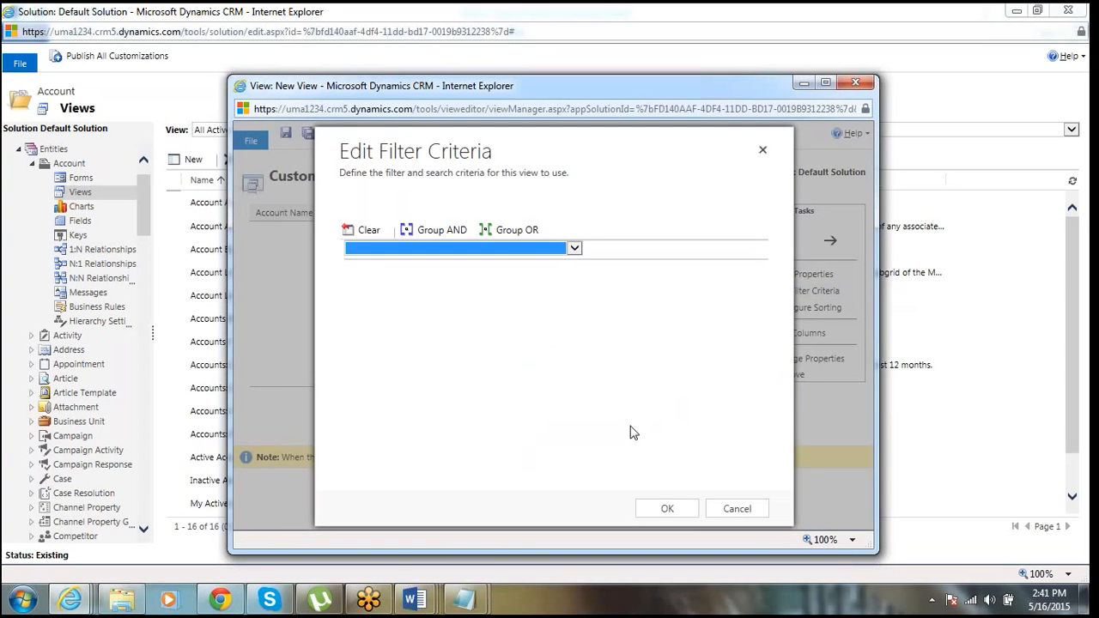
pyautogui.click(532, 249)
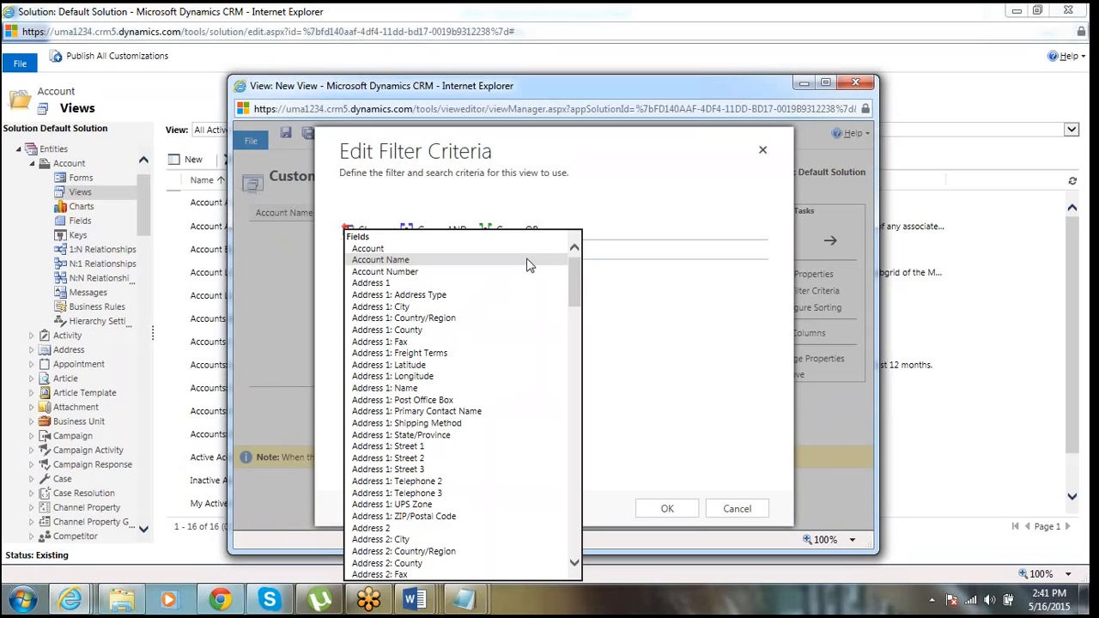
pyautogui.click(522, 249)
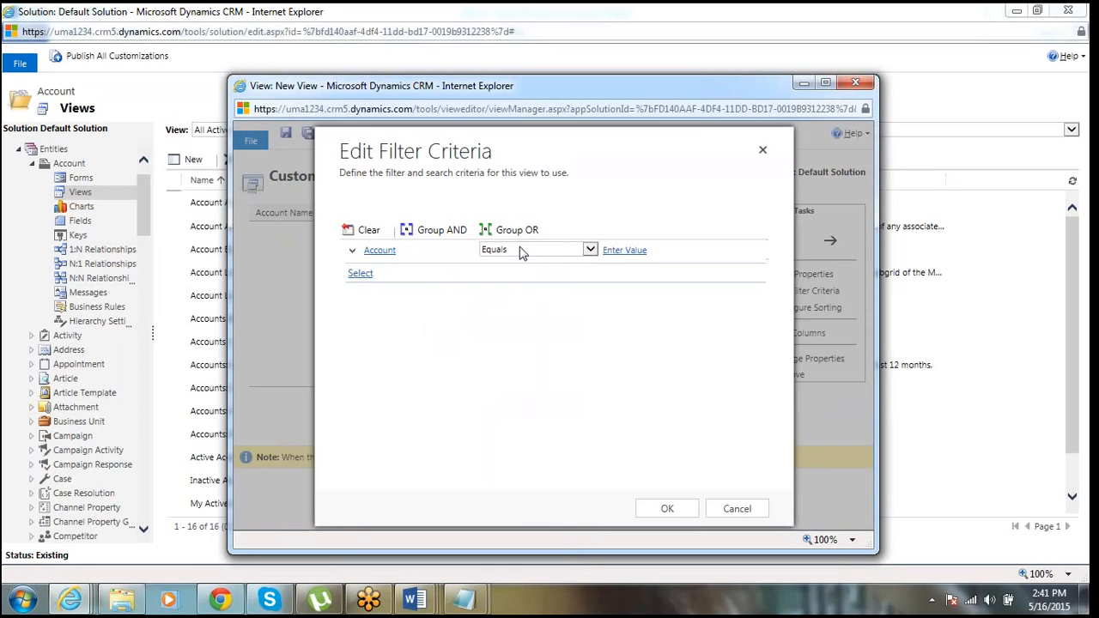
pyautogui.click(442, 254)
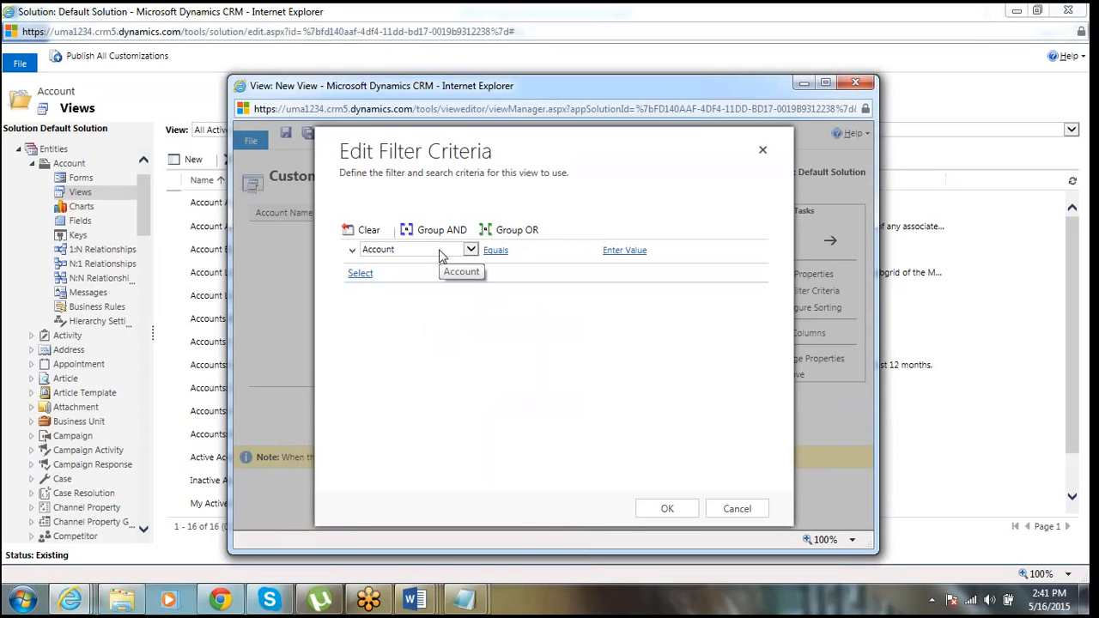
pyautogui.click(443, 256)
pyautogui.click(437, 262)
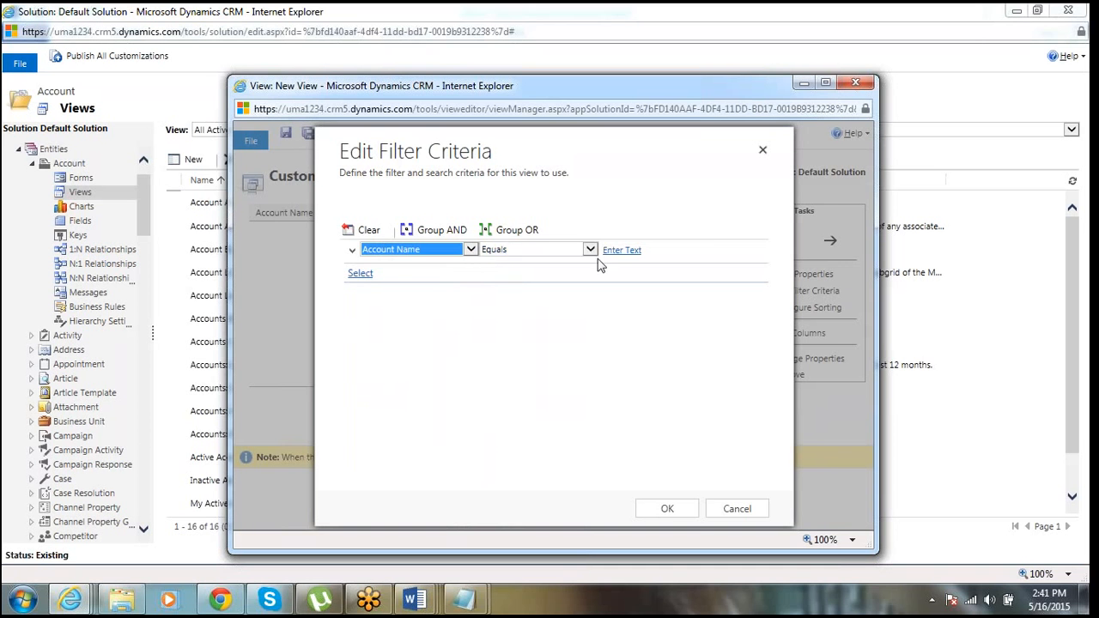
pyautogui.click(589, 250)
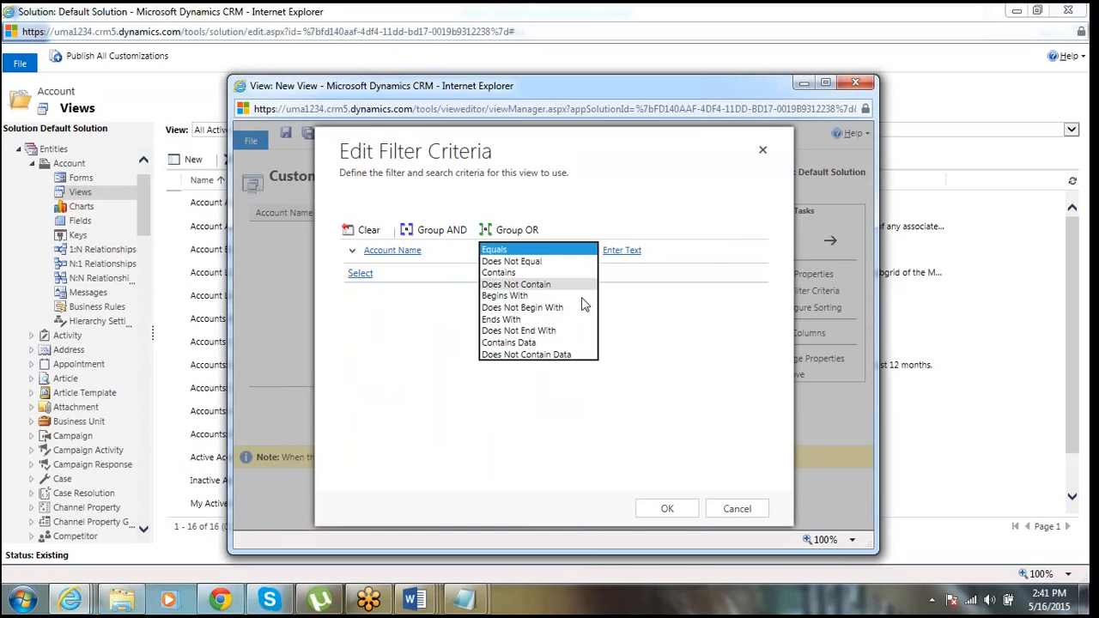
pyautogui.click(624, 251)
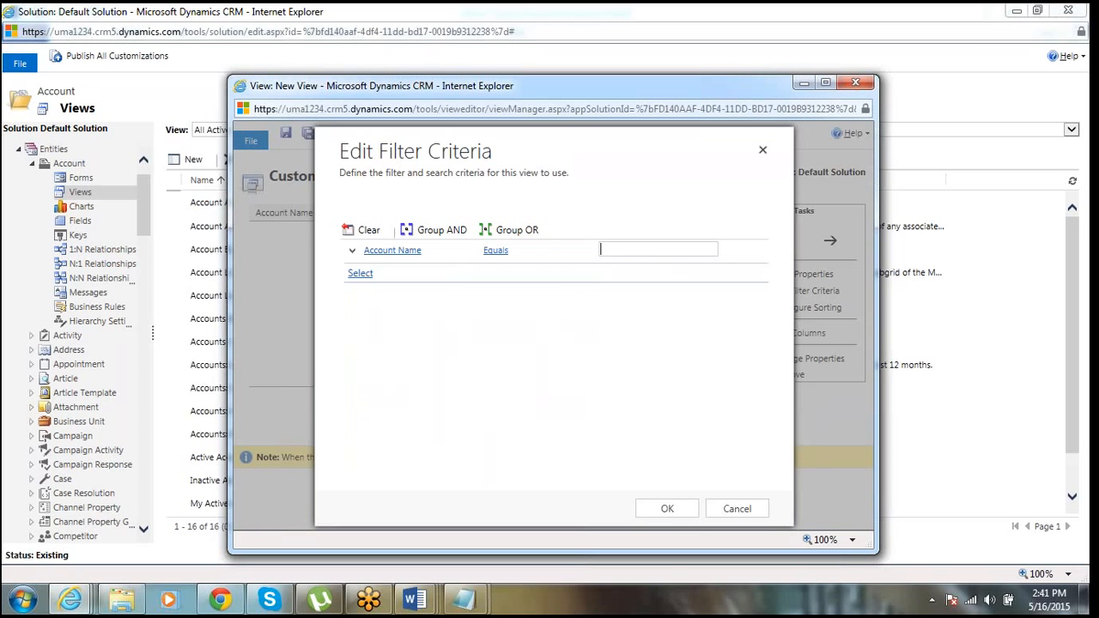
pyautogui.write('x')
pyautogui.click(668, 510)
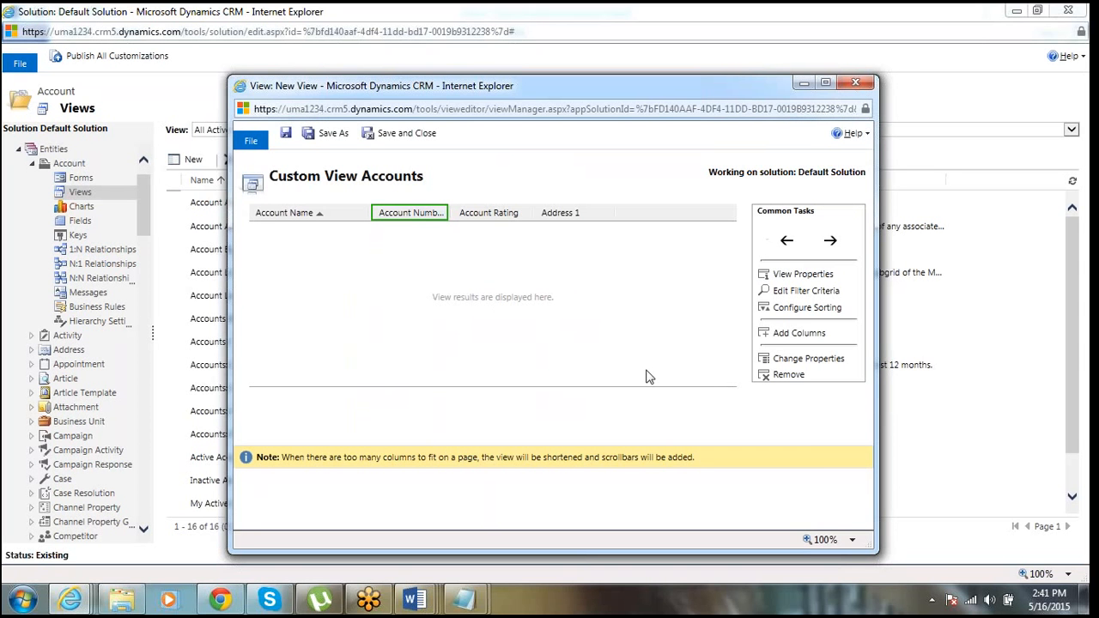
# Examine the view's default sort order settings and the columns offered for primary and secondary sorting, without changing anything
pyautogui.click(793, 309)
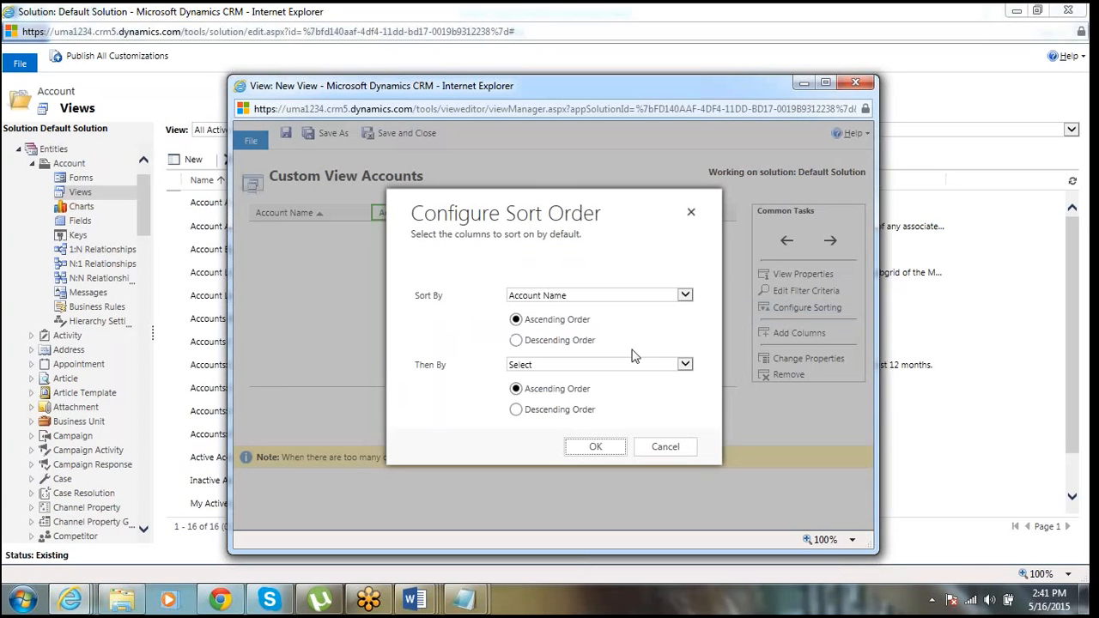
pyautogui.click(595, 296)
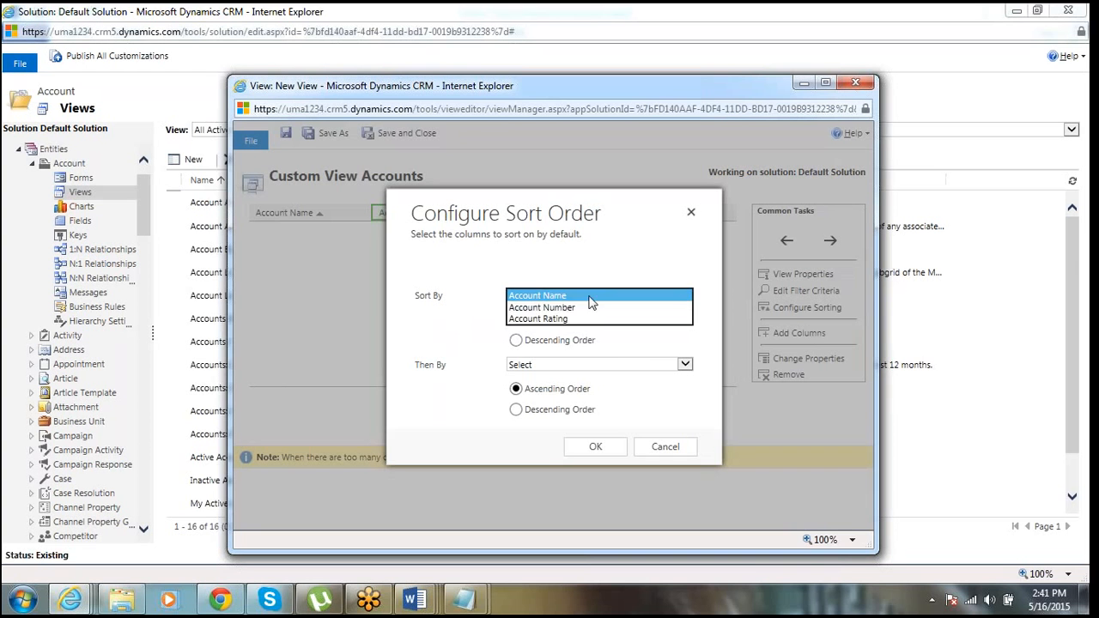
pyautogui.click(576, 295)
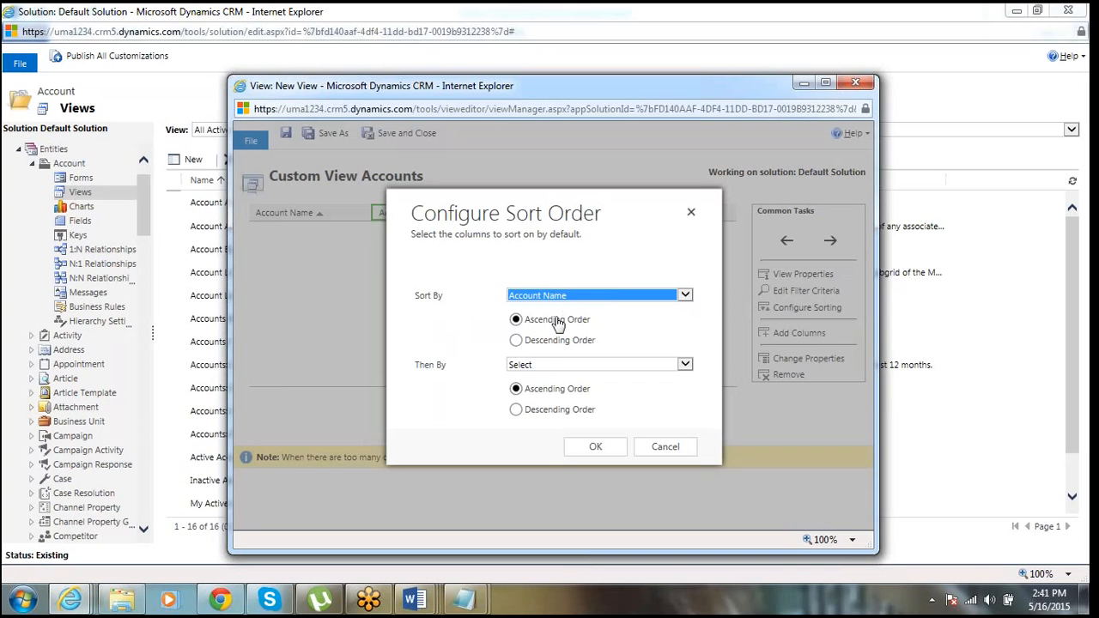
pyautogui.click(559, 365)
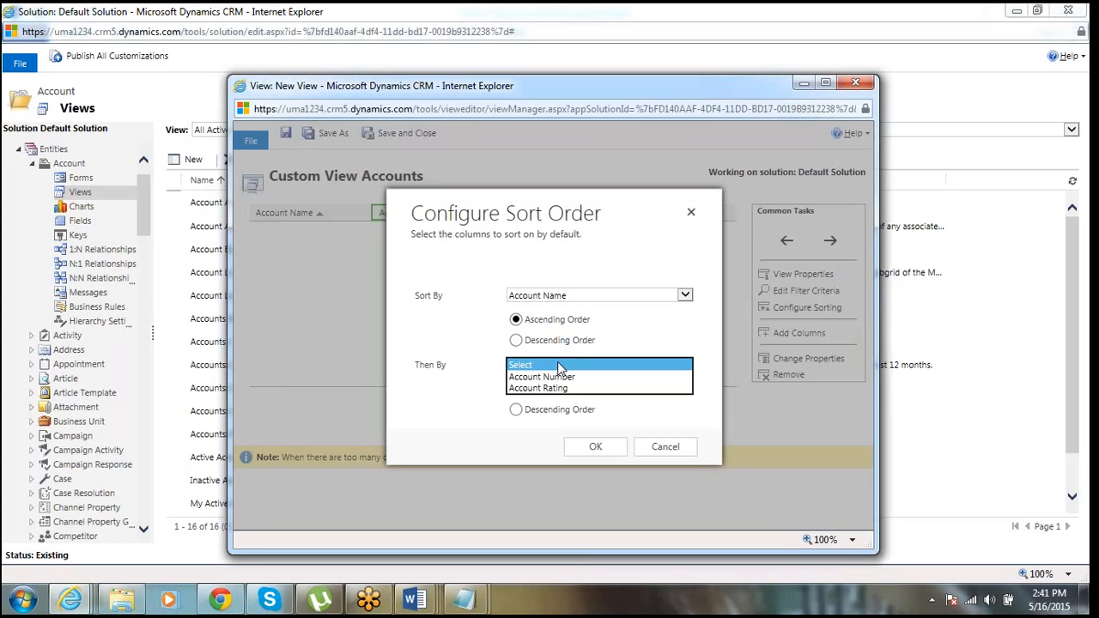
pyautogui.click(461, 376)
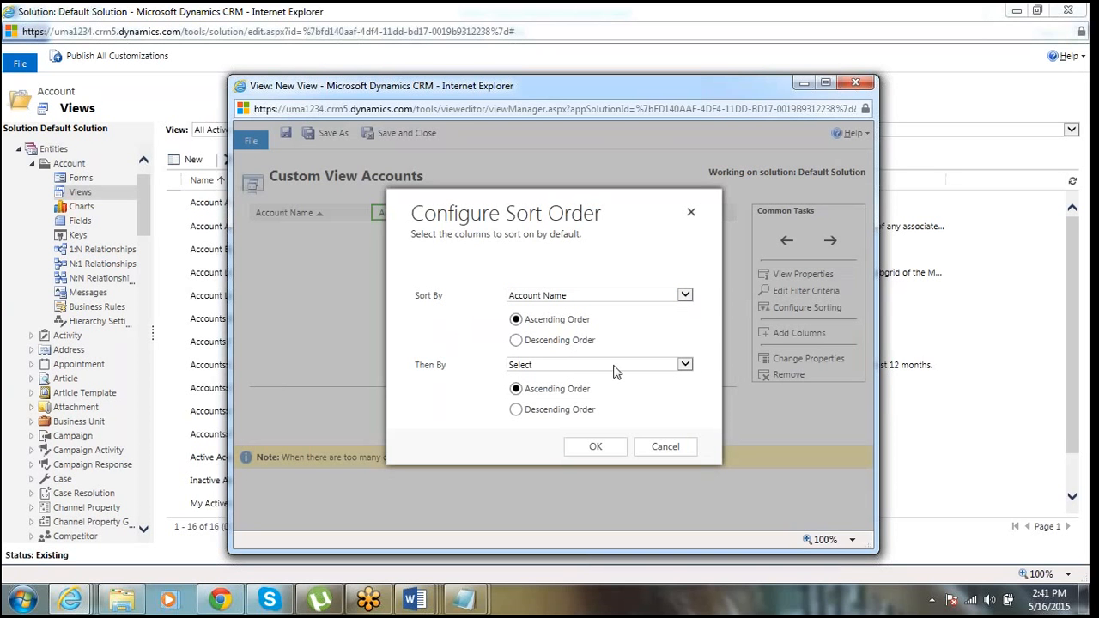
pyautogui.click(659, 452)
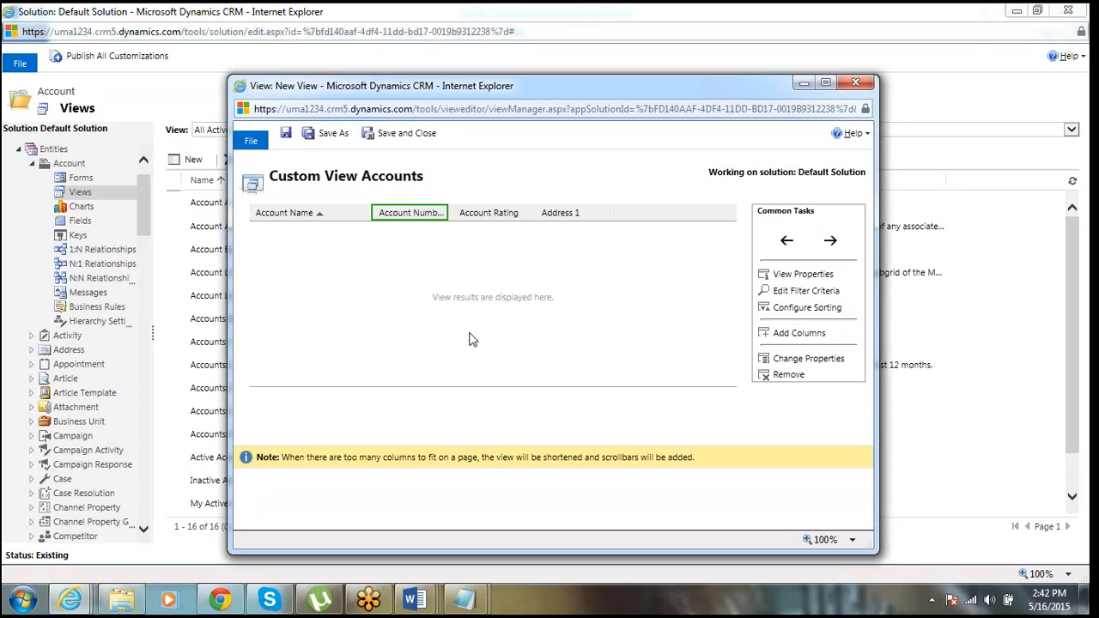
# Set the width of the view's Account Number column to 150px
pyautogui.click(822, 365)
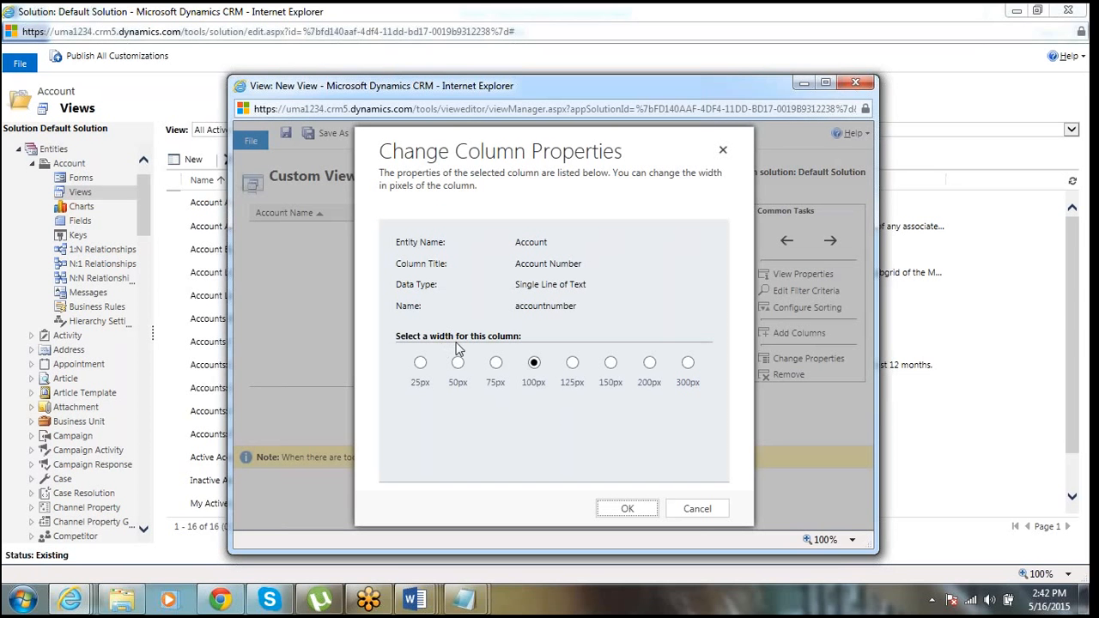
pyautogui.click(604, 361)
pyautogui.click(608, 362)
pyautogui.click(628, 509)
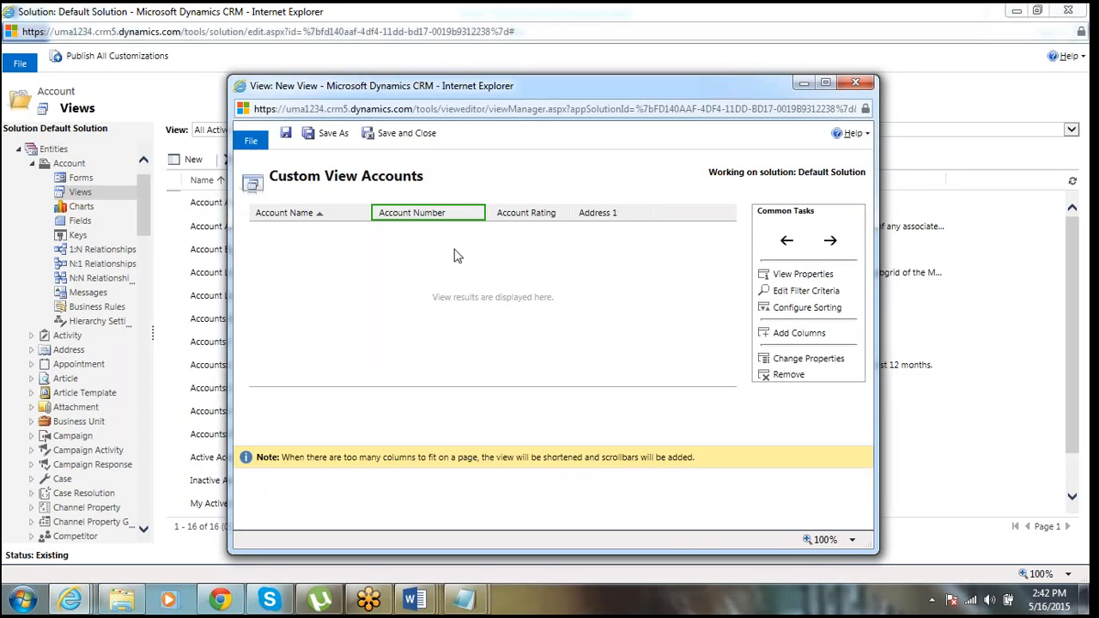
# Set the Account Rating column's width to 150px, and try it after Address 1 before returning it to its place
pyautogui.click(534, 220)
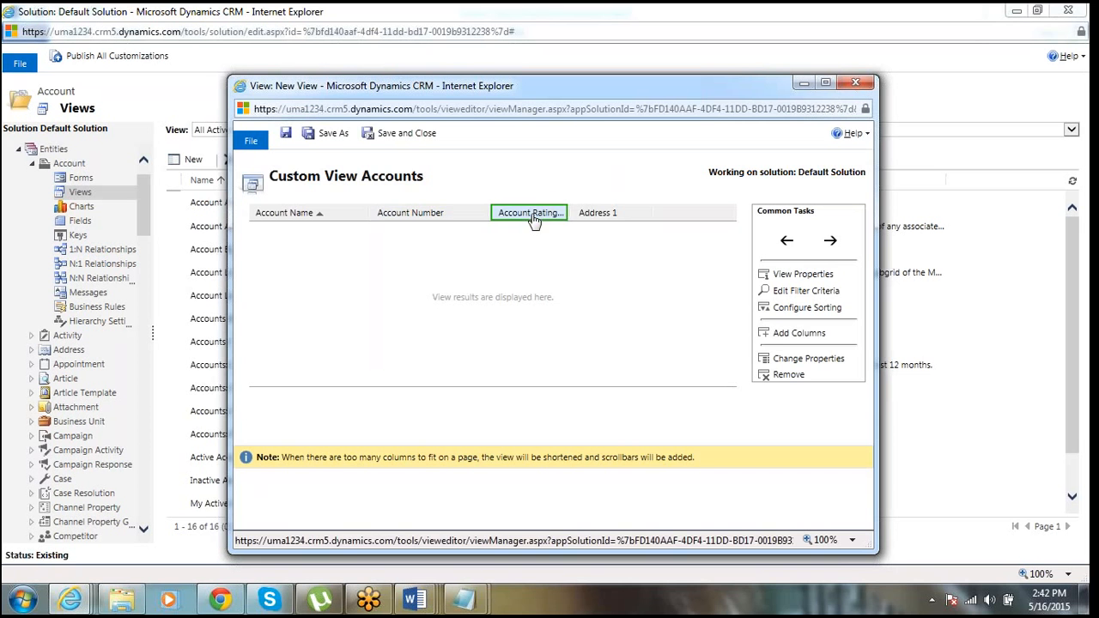
pyautogui.click(791, 359)
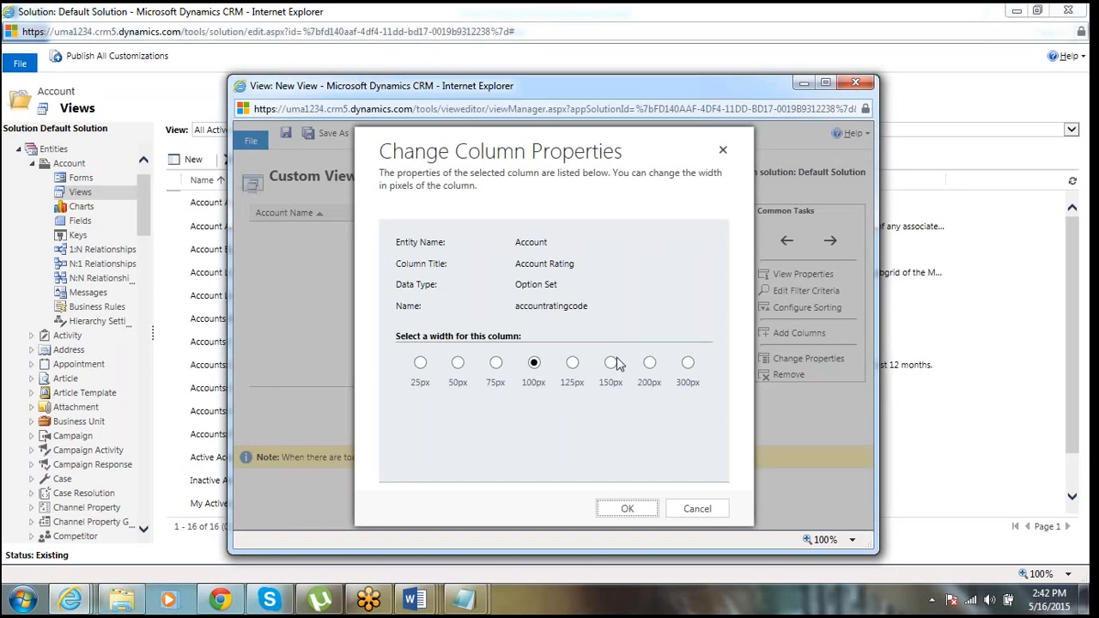
pyautogui.click(610, 363)
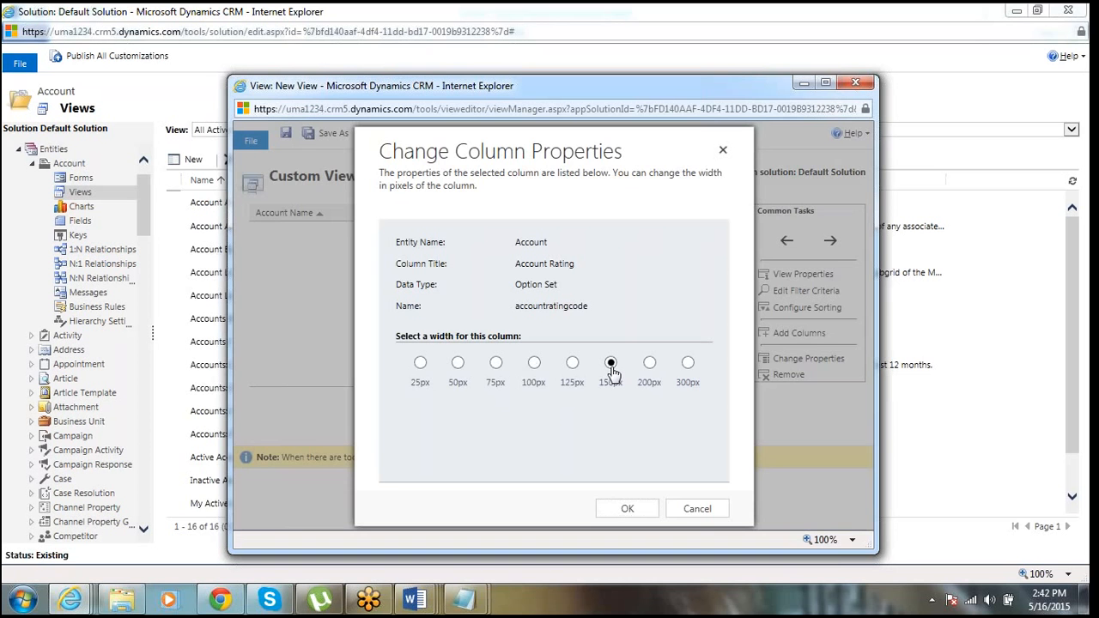
pyautogui.click(633, 509)
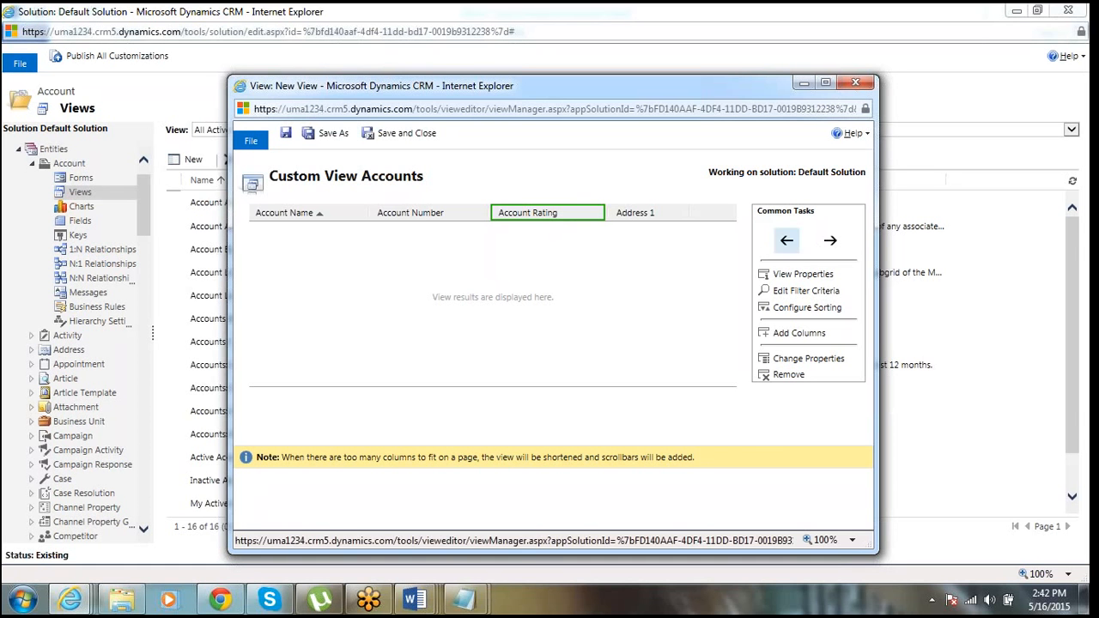
pyautogui.click(829, 244)
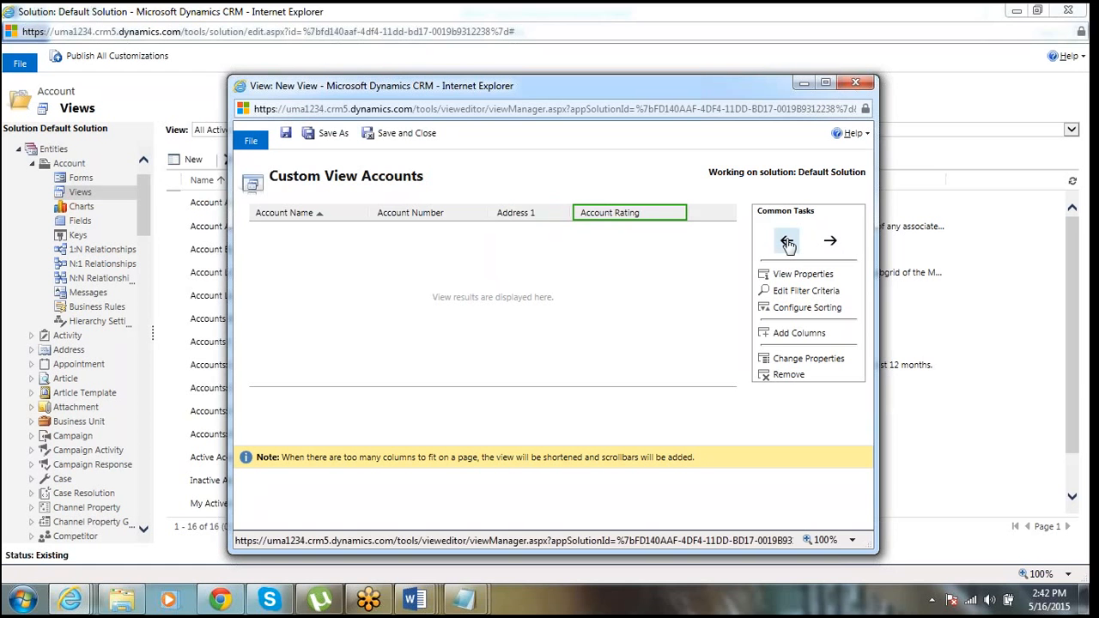
pyautogui.click(789, 244)
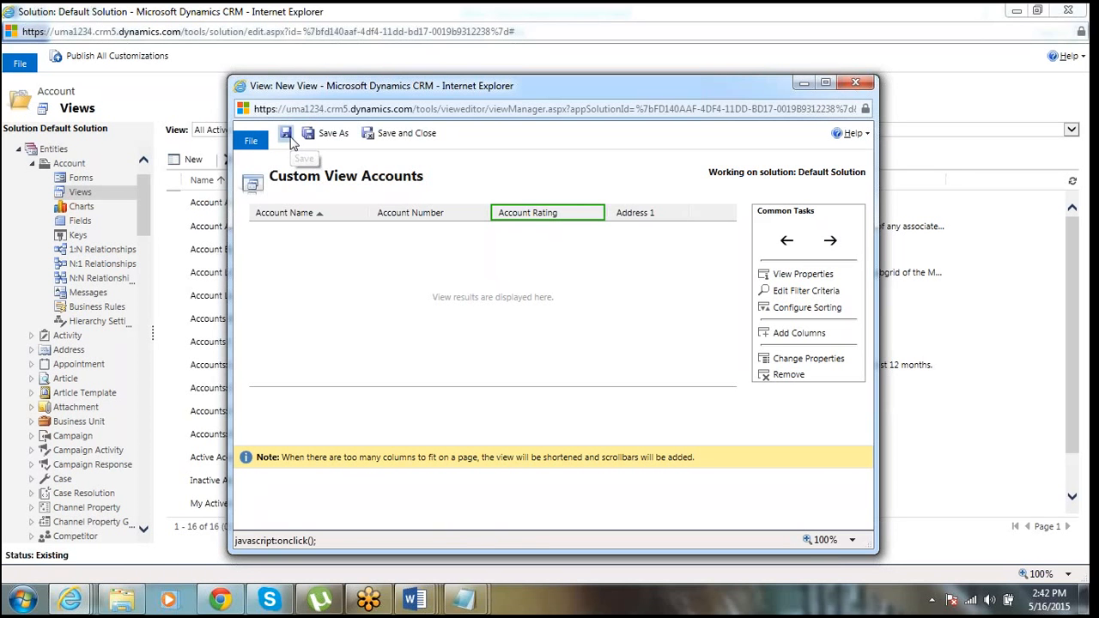
# Save and close the custom view, and publish the Account entity's customizations
pyautogui.click(402, 138)
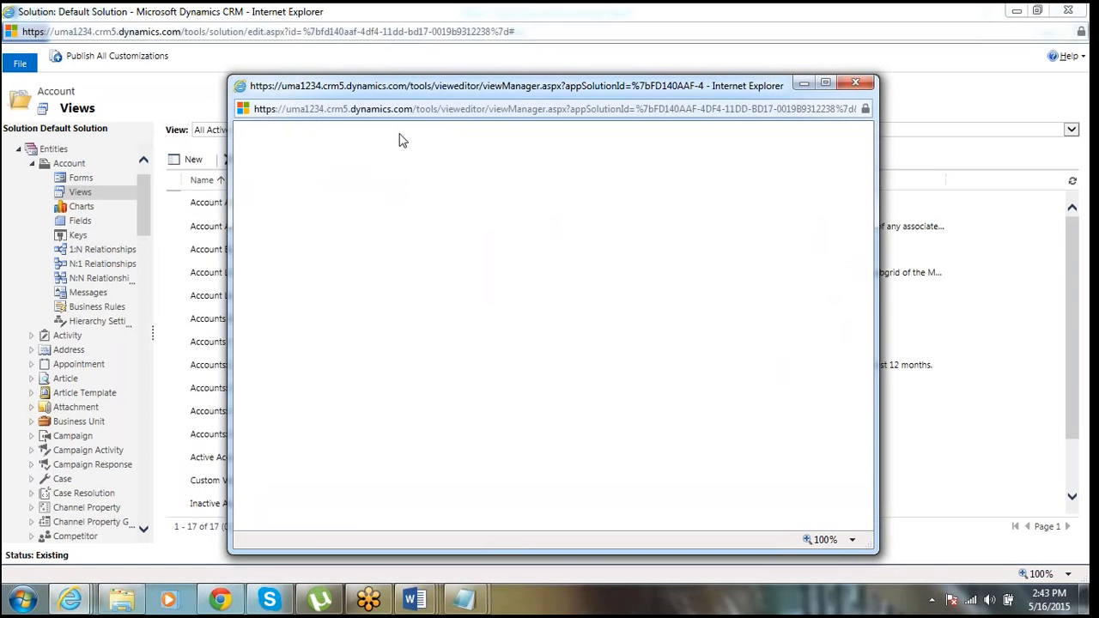
pyautogui.click(400, 136)
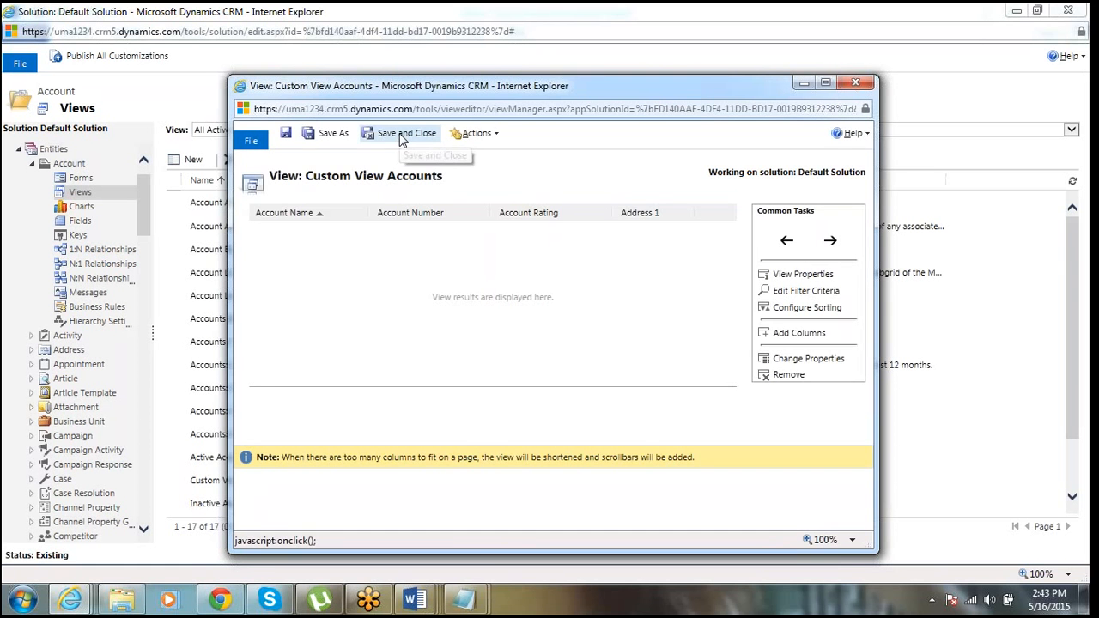
pyautogui.click(76, 168)
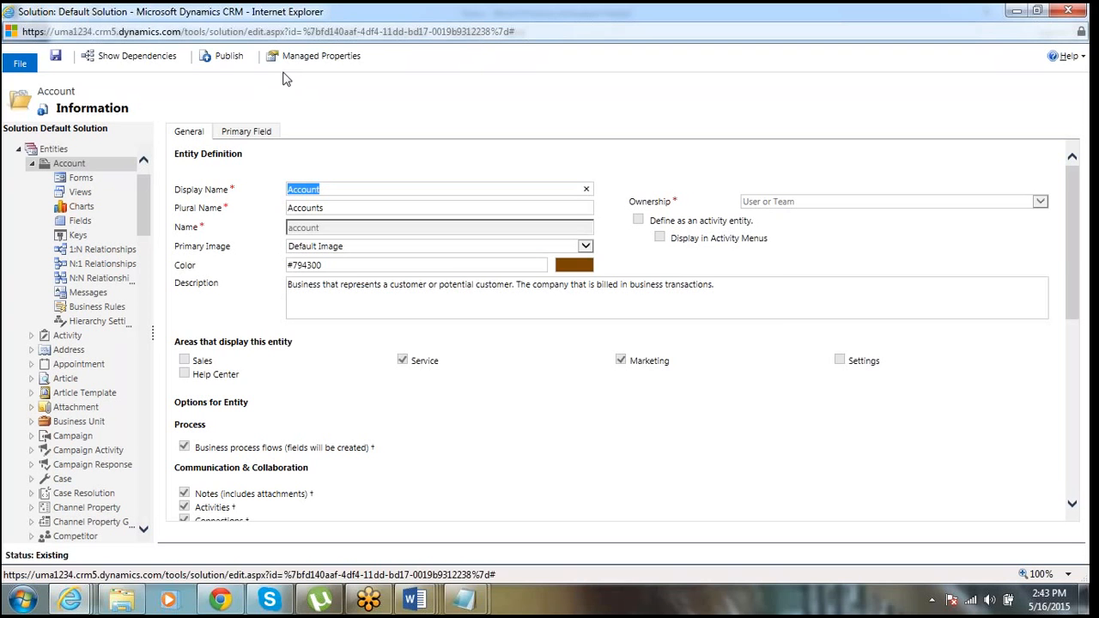
pyautogui.click(231, 60)
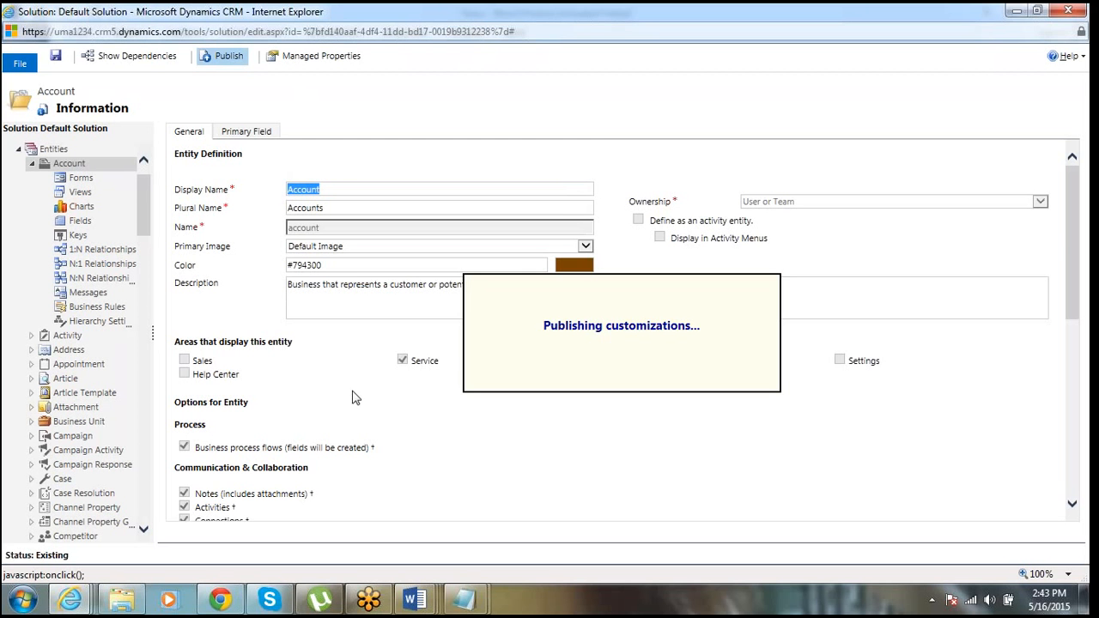
# In the main CRM window's Accounts list, reload the page and display the Custom View Accounts system view
pyautogui.moveTo(71, 603)
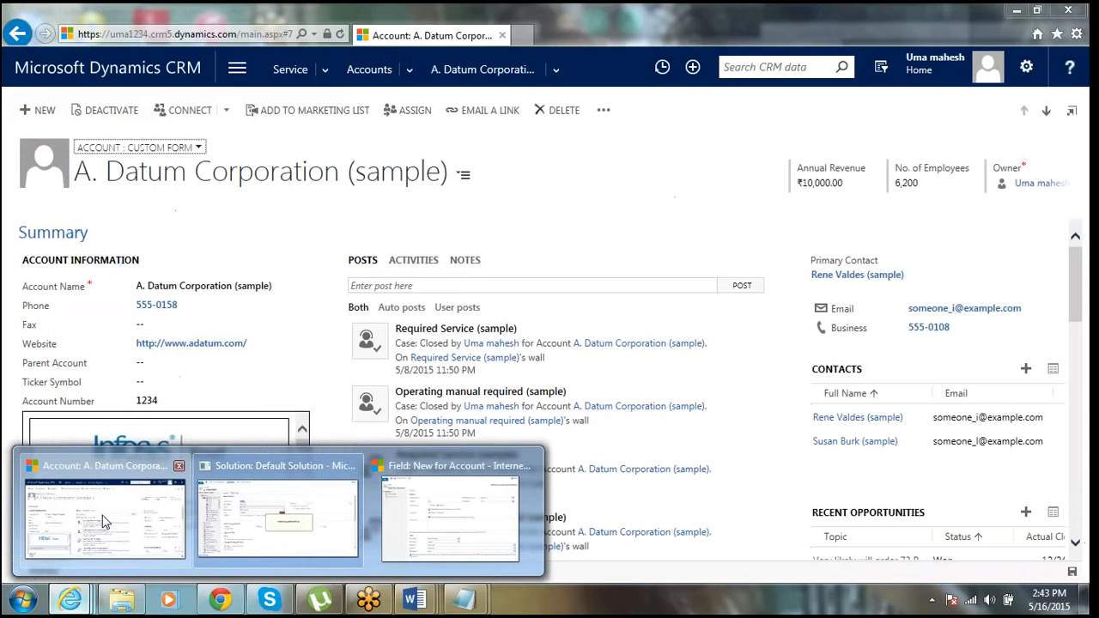
pyautogui.click(95, 507)
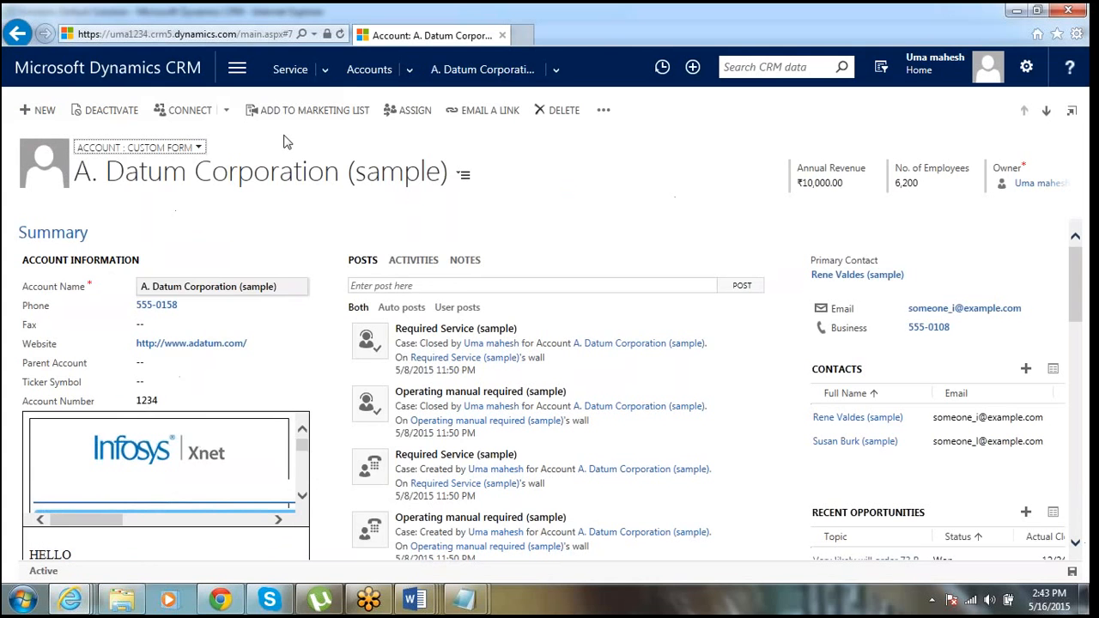
pyautogui.click(361, 69)
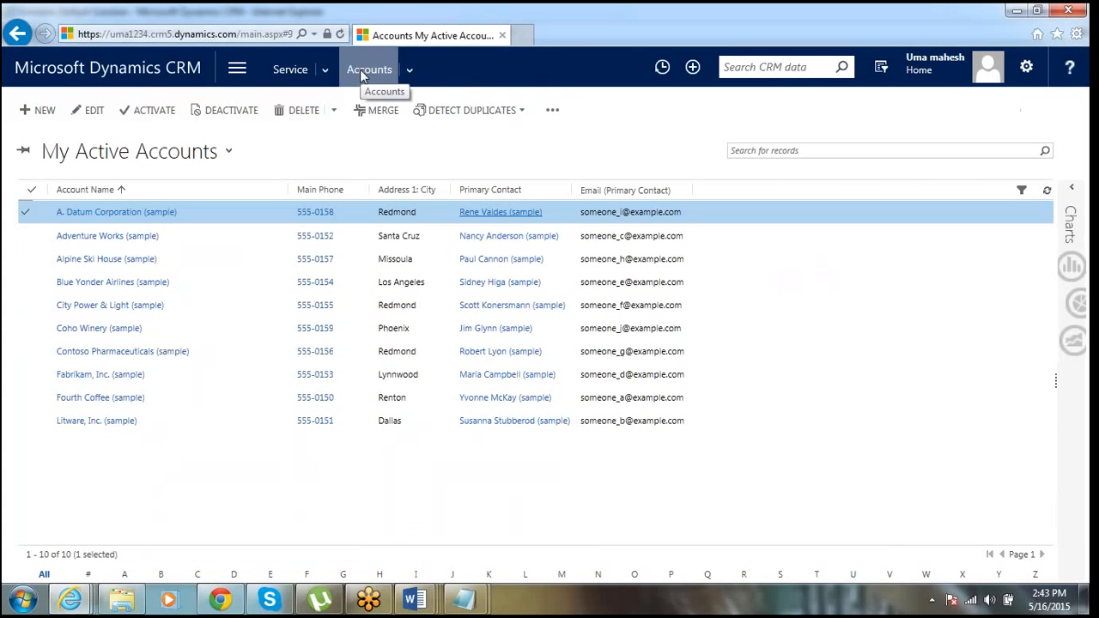
pyautogui.click(229, 151)
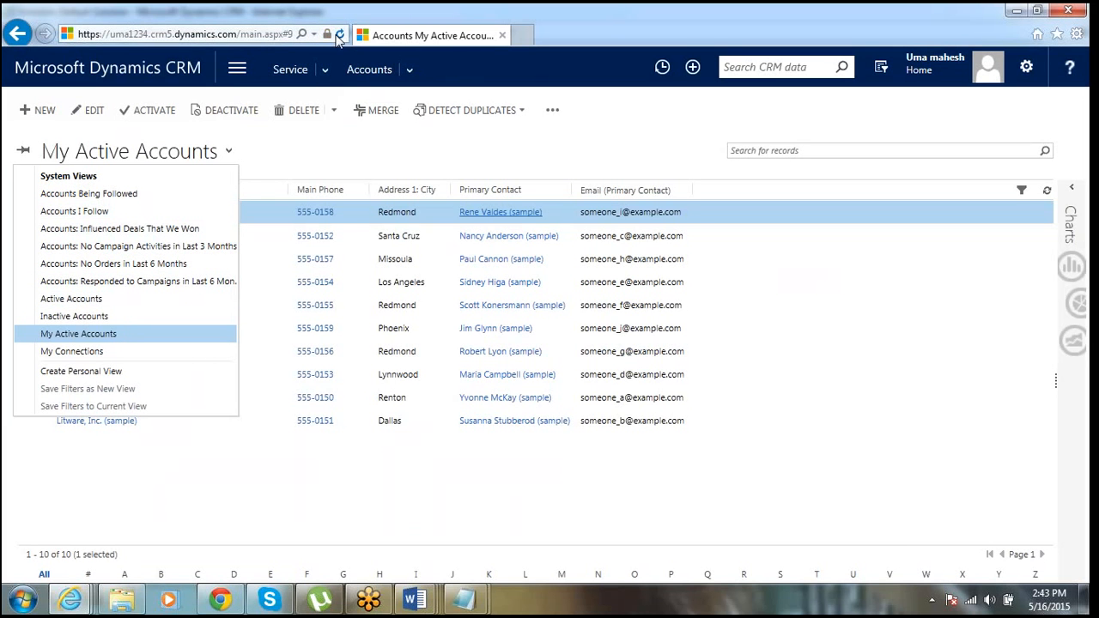
pyautogui.click(339, 35)
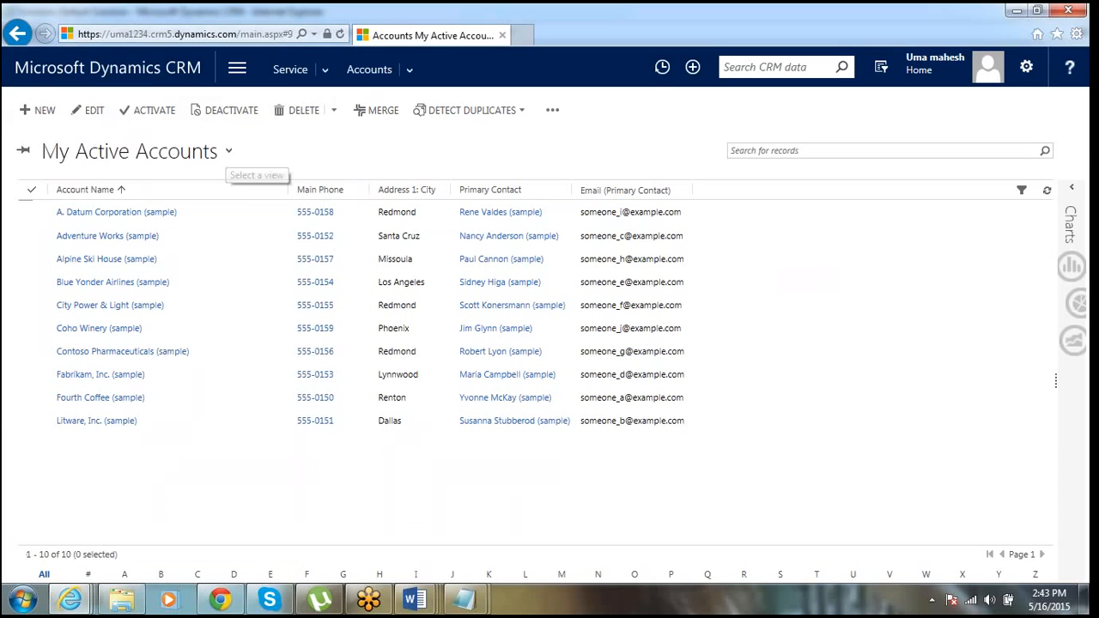
pyautogui.click(228, 152)
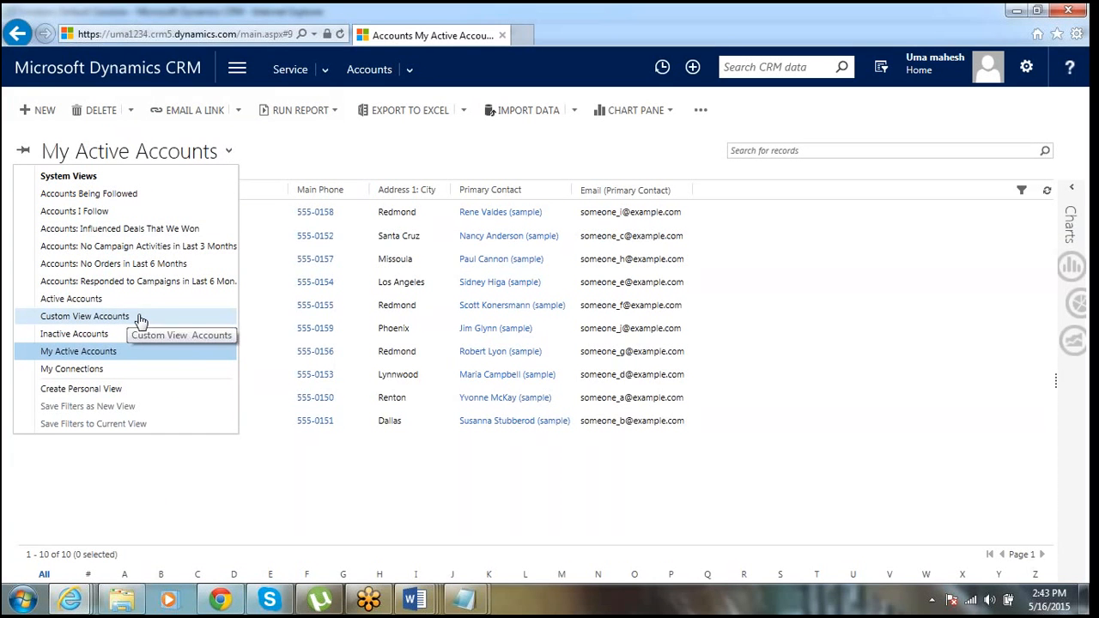
pyautogui.click(140, 319)
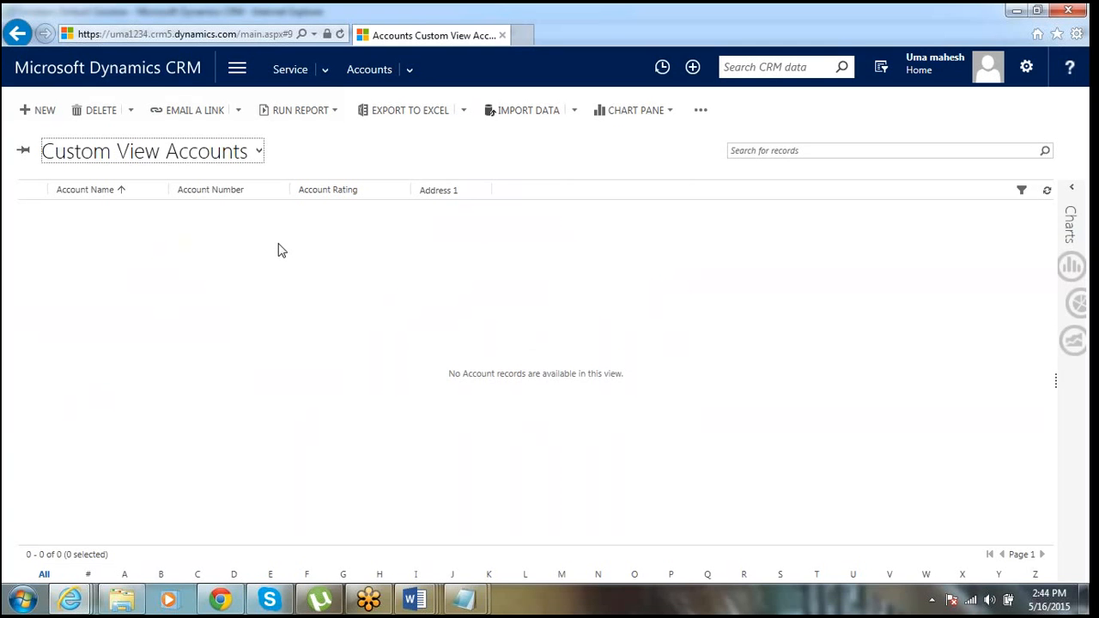
# Start a new personal view for Accounts and filter it to records whose Account Name equals "x"
pyautogui.click(259, 152)
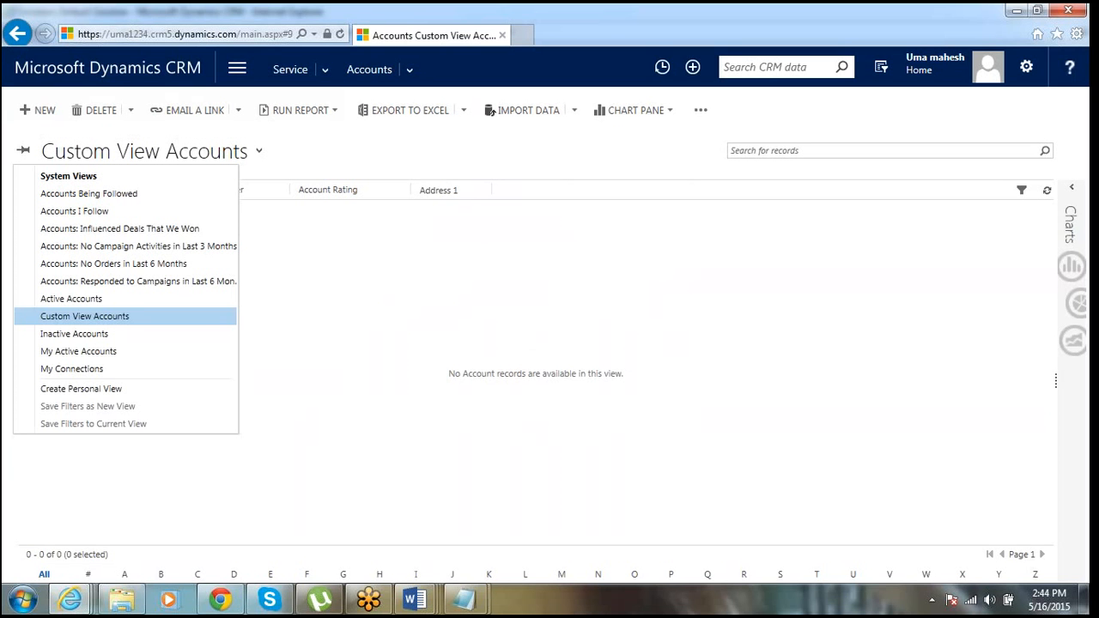
pyautogui.click(144, 394)
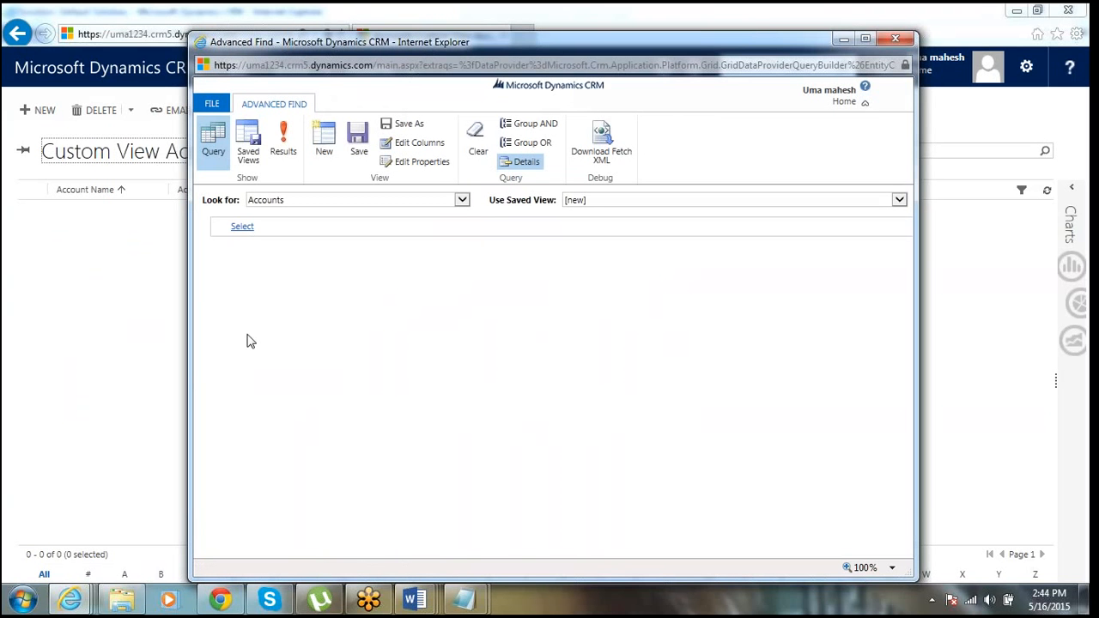
pyautogui.click(249, 227)
pyautogui.click(260, 231)
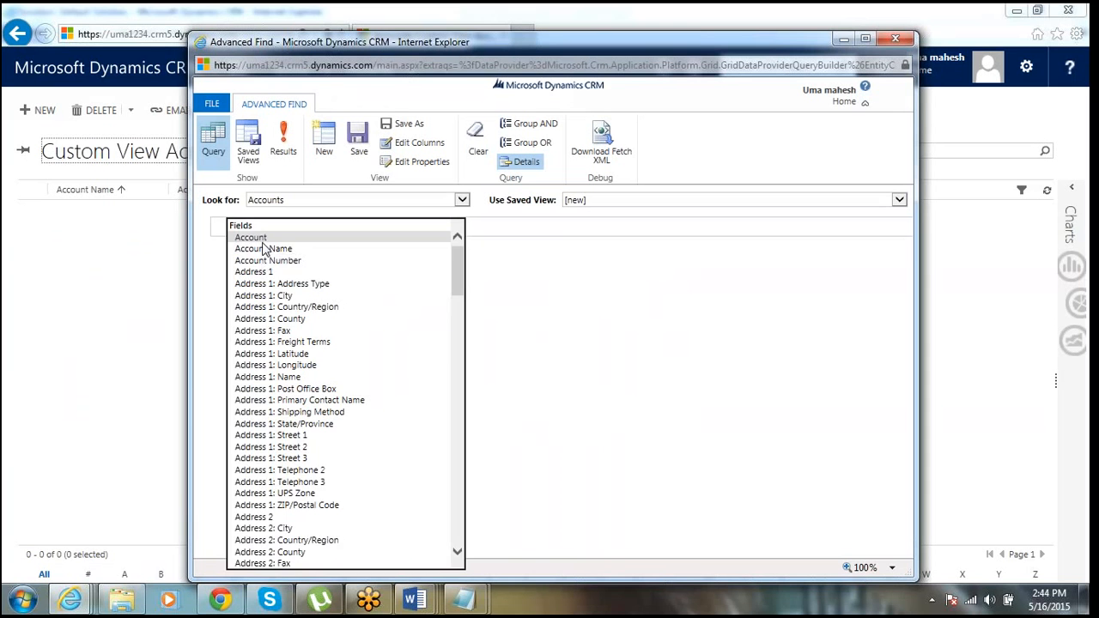
pyautogui.click(264, 237)
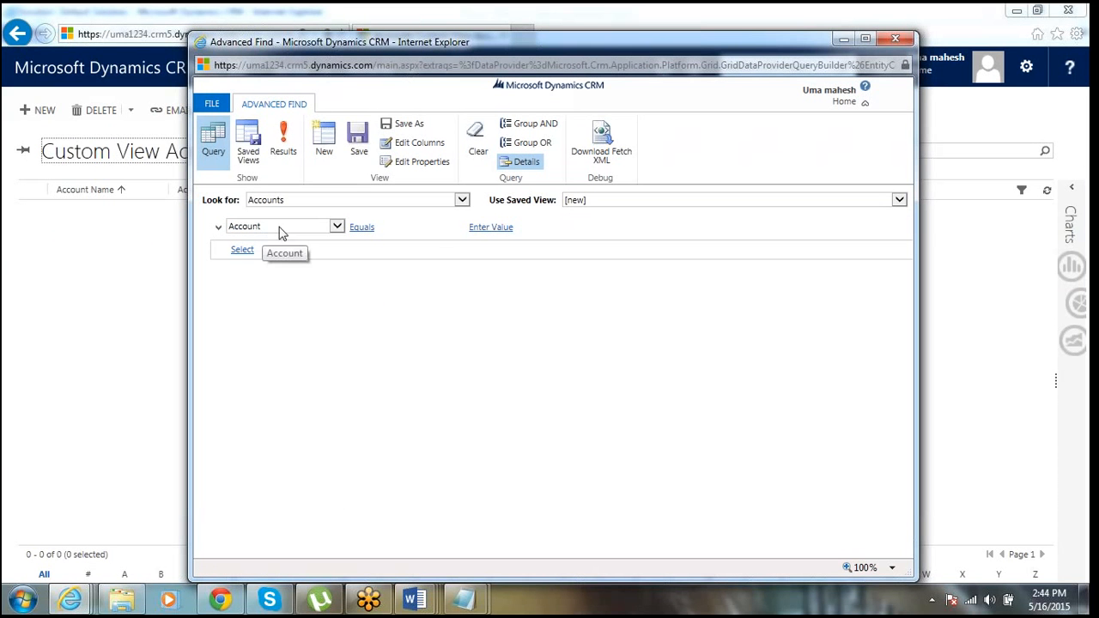
pyautogui.moveTo(520, 233)
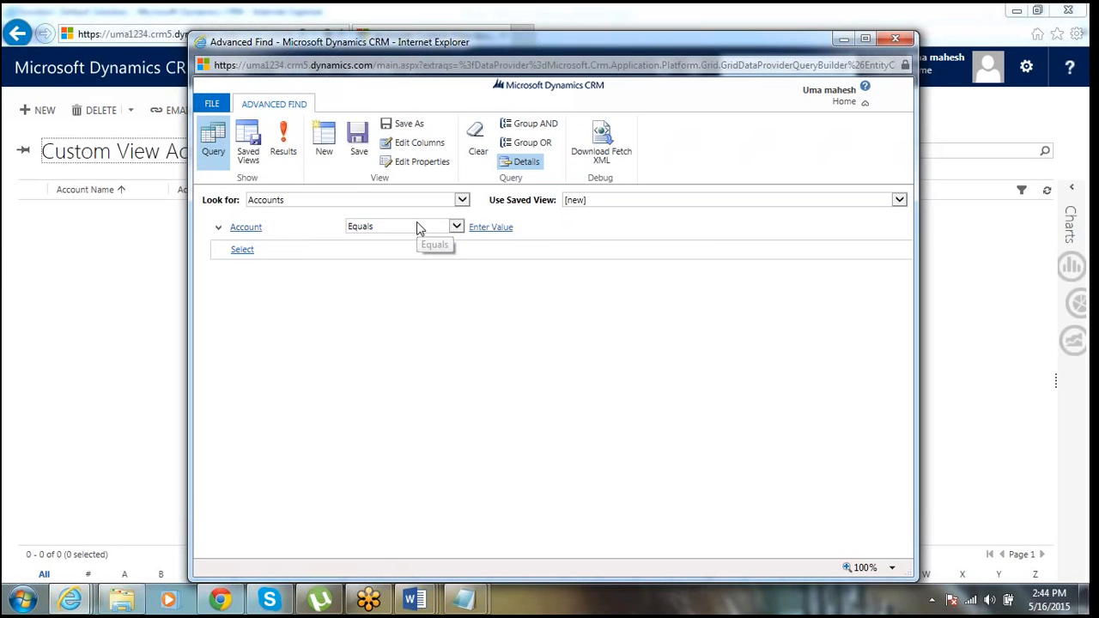
pyautogui.click(292, 229)
pyautogui.click(291, 231)
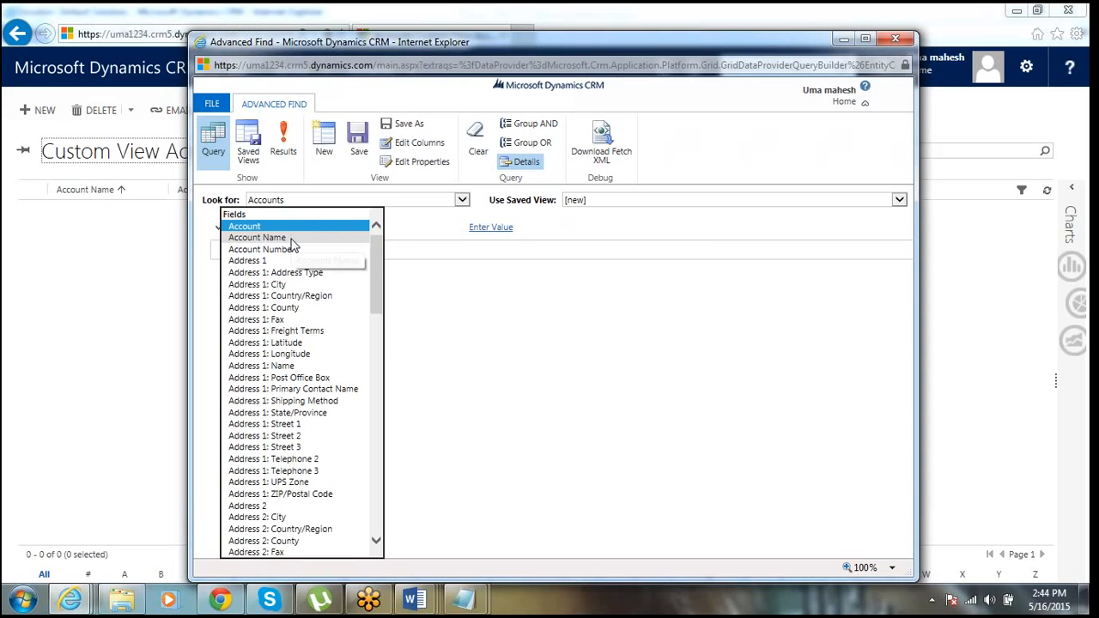
pyautogui.click(291, 240)
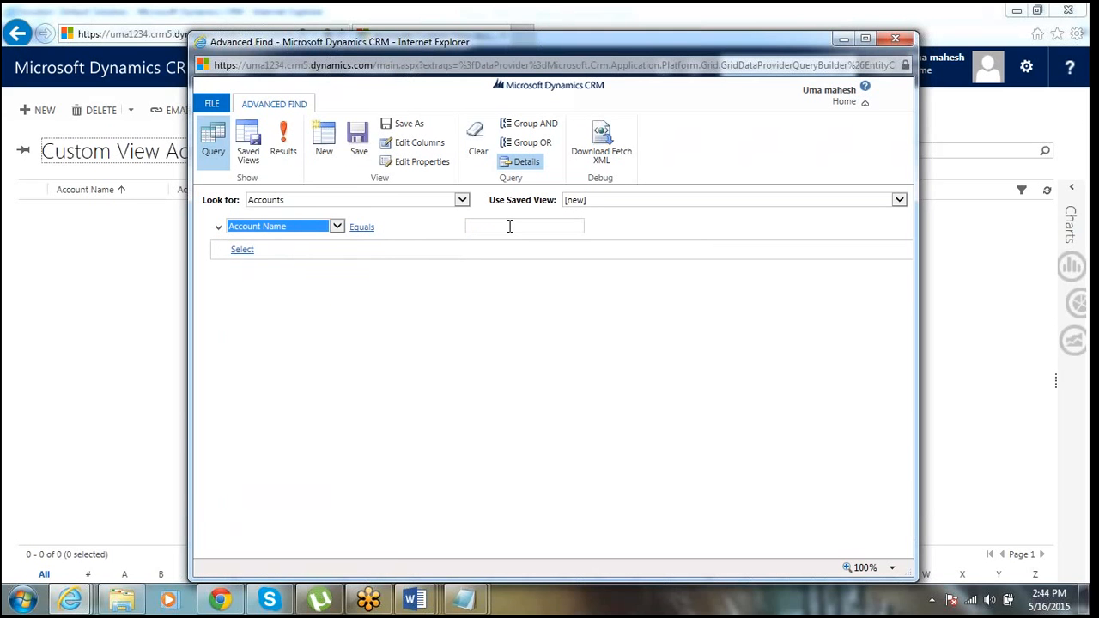
pyautogui.click(509, 226)
pyautogui.write('x')
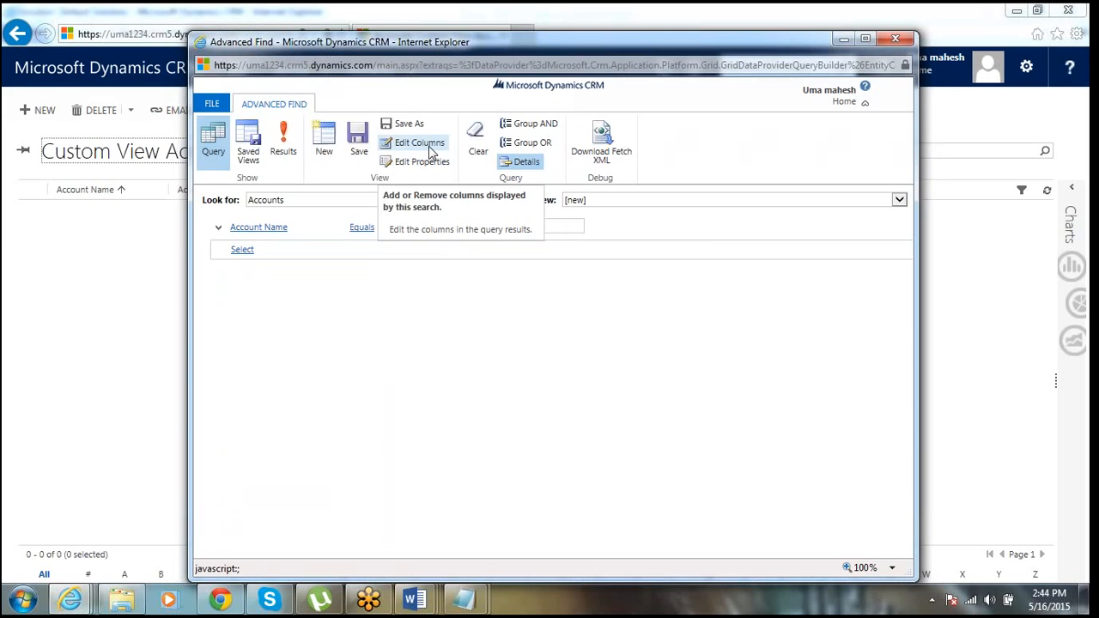
# Add the Account Number column to the new personal view's columns
pyautogui.click(430, 153)
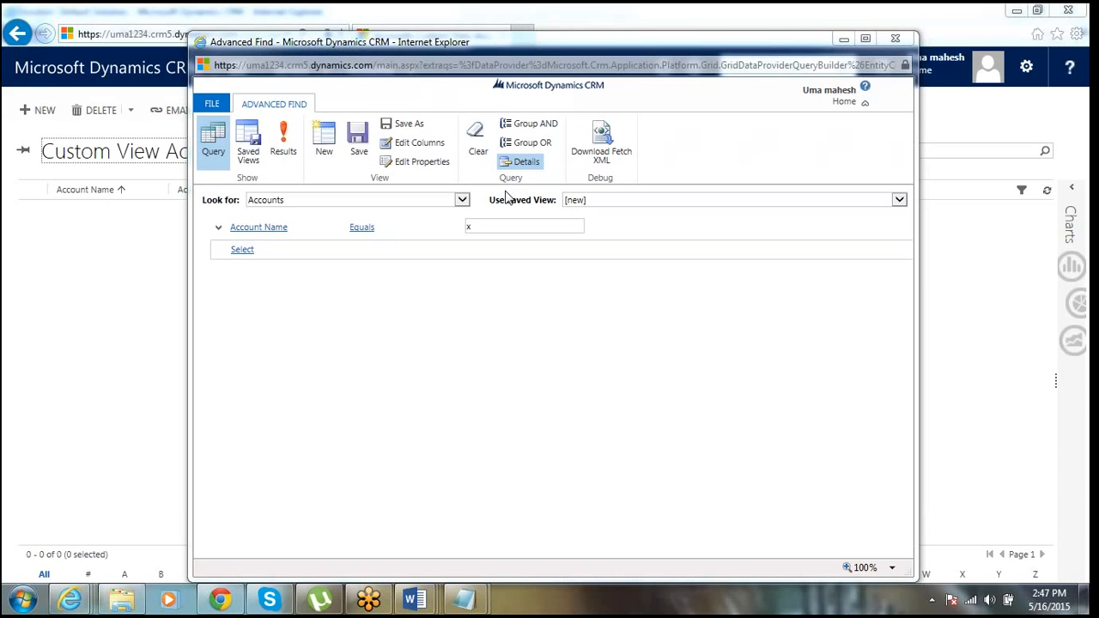
pyautogui.moveTo(372, 258)
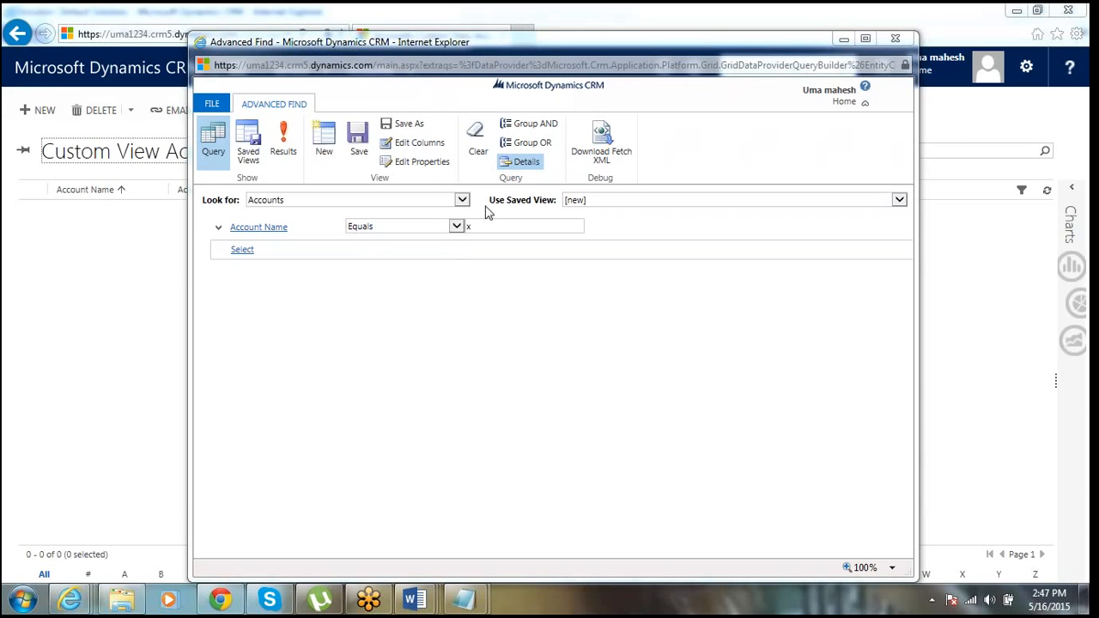
pyautogui.click(421, 143)
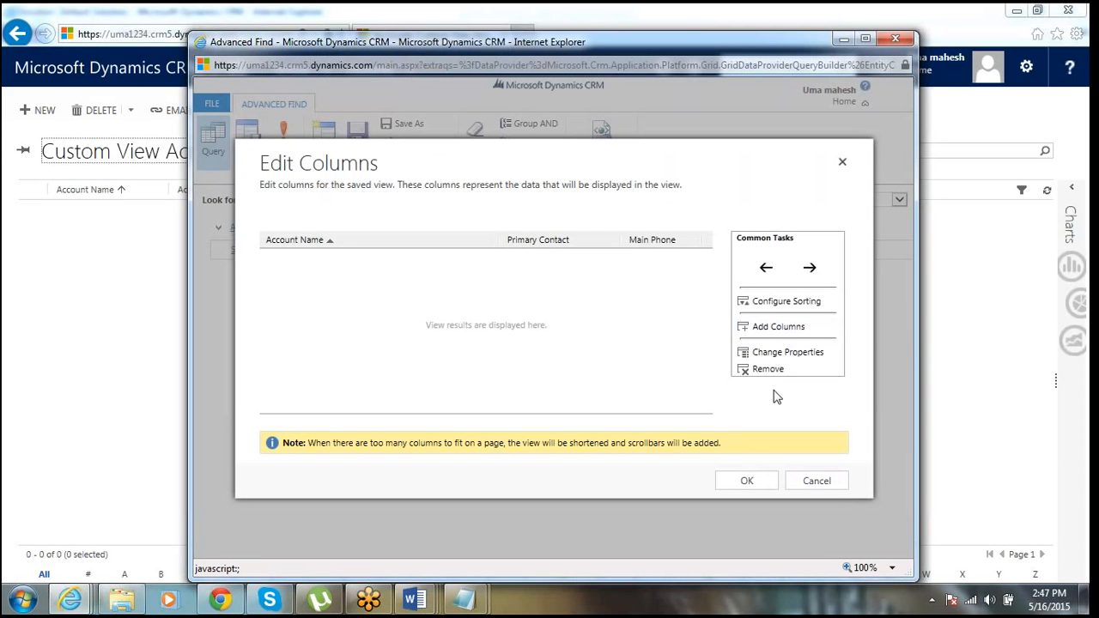
pyautogui.click(782, 327)
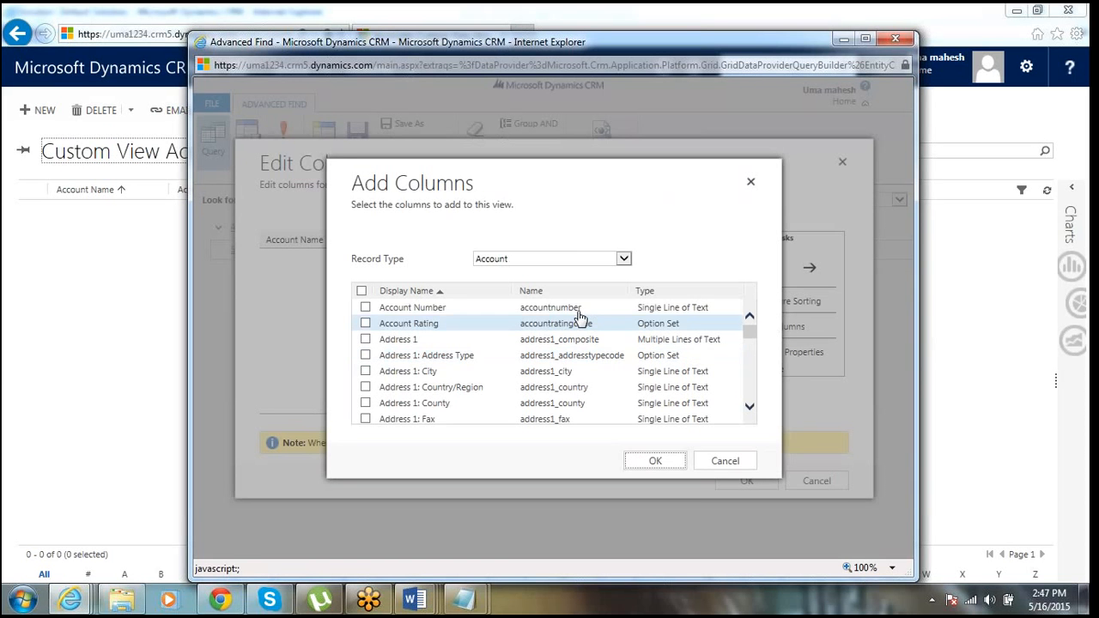
pyautogui.click(366, 307)
pyautogui.click(660, 464)
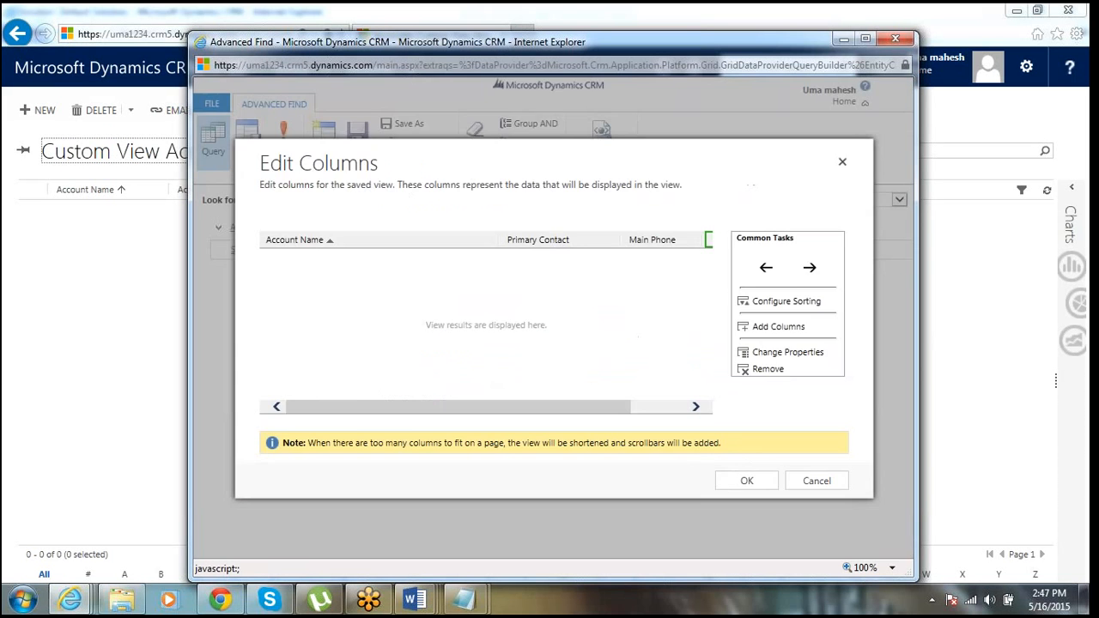
pyautogui.click(752, 483)
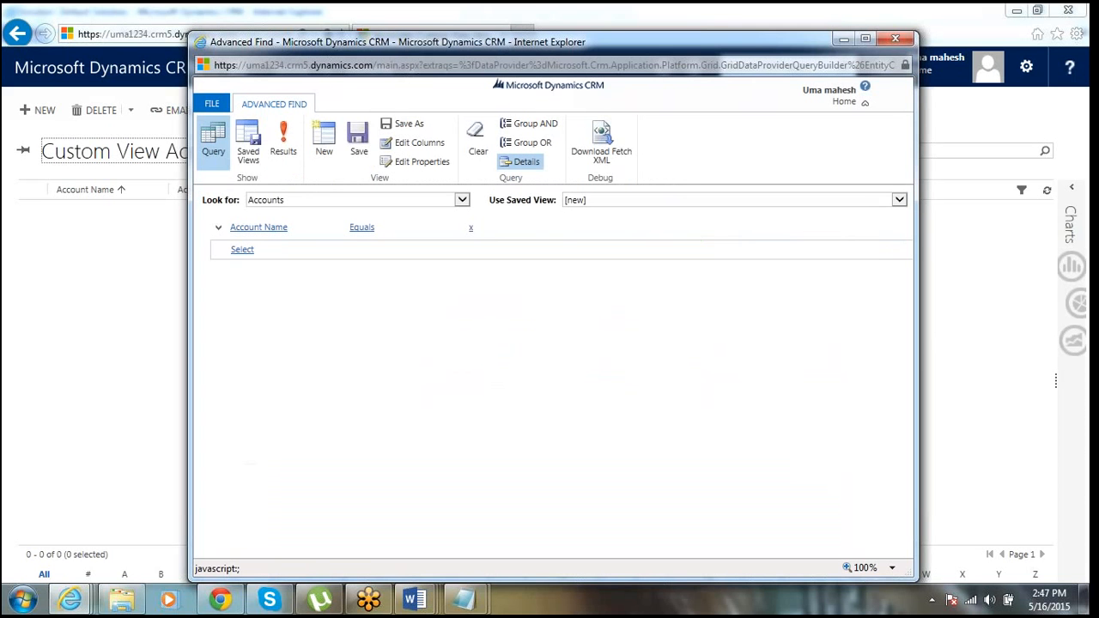
# Save the personal view as "Personal Custom", close the Advanced Find window, and display the Accounts list's available views
pyautogui.click(355, 153)
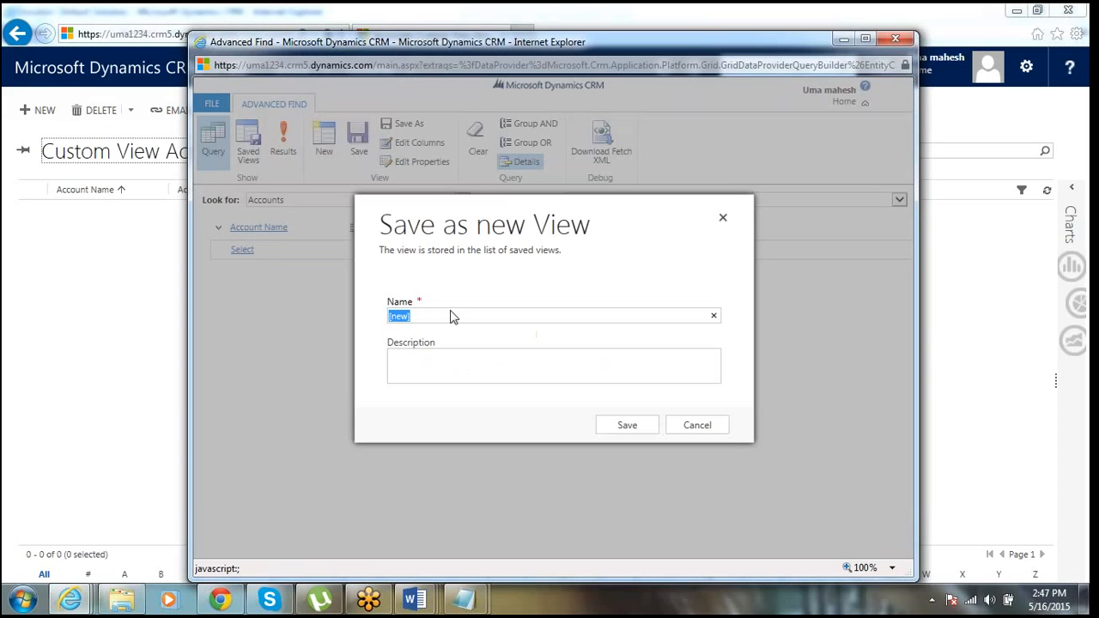
pyautogui.press('BackSpace')
pyautogui.write('Personal')
pyautogui.write('Custom')
pyautogui.click(629, 428)
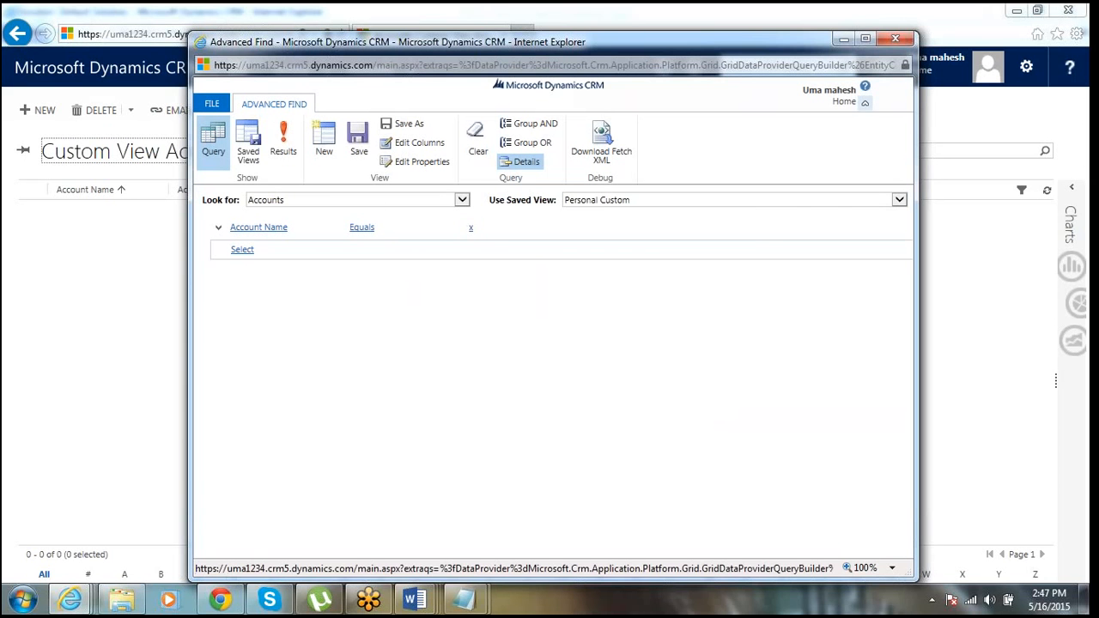
pyautogui.click(900, 40)
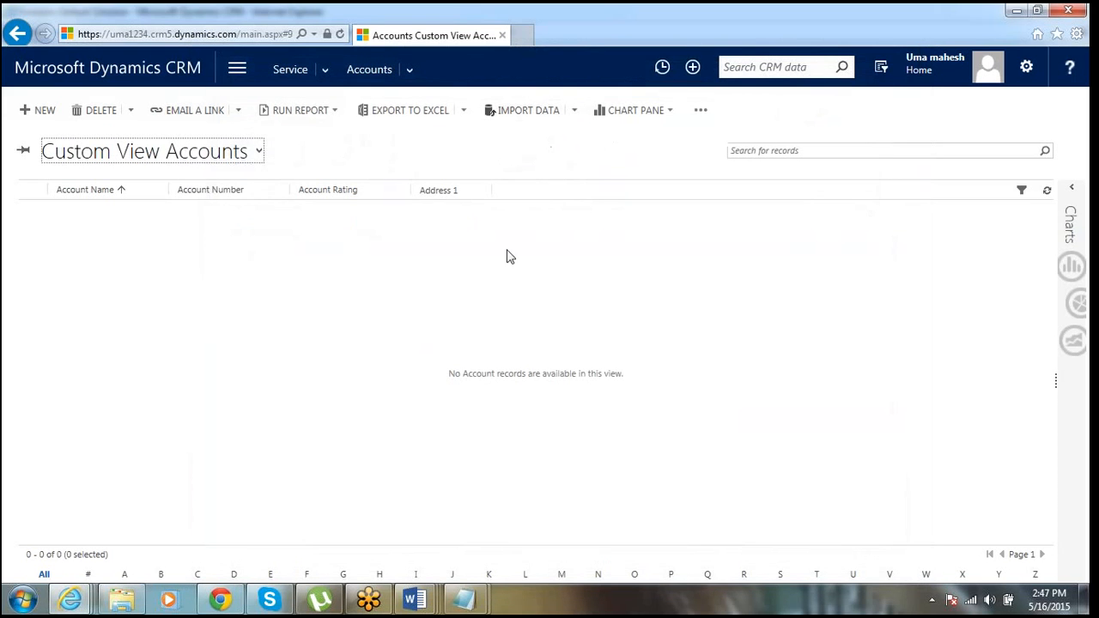
pyautogui.click(258, 154)
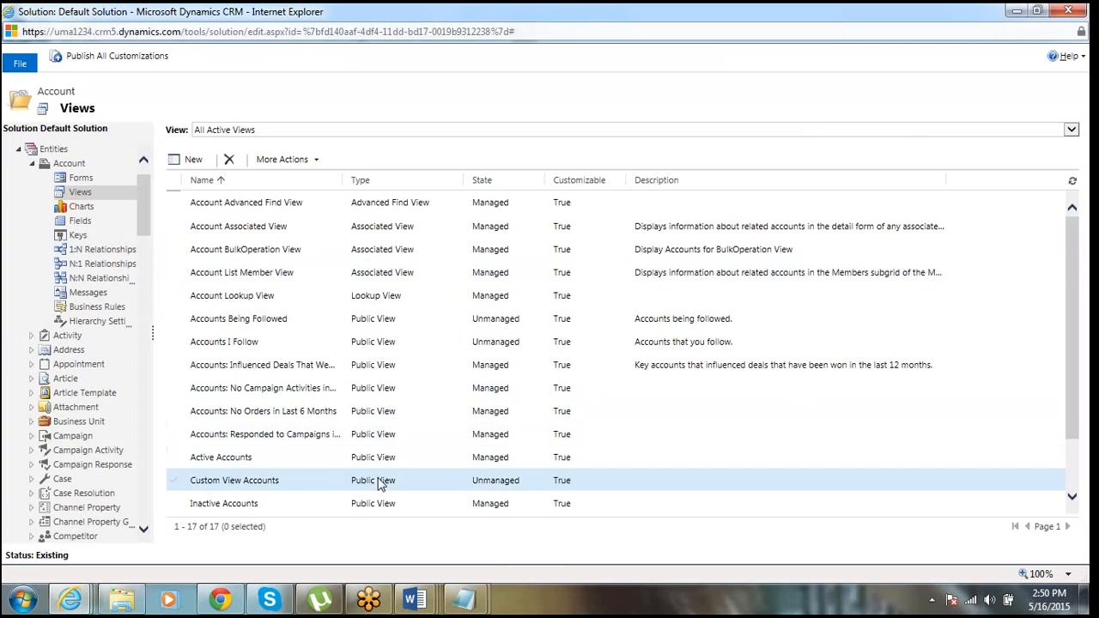
# In the Default Solution window, set Custom View Accounts as the default Account view and publish all customizations
pyautogui.click(327, 482)
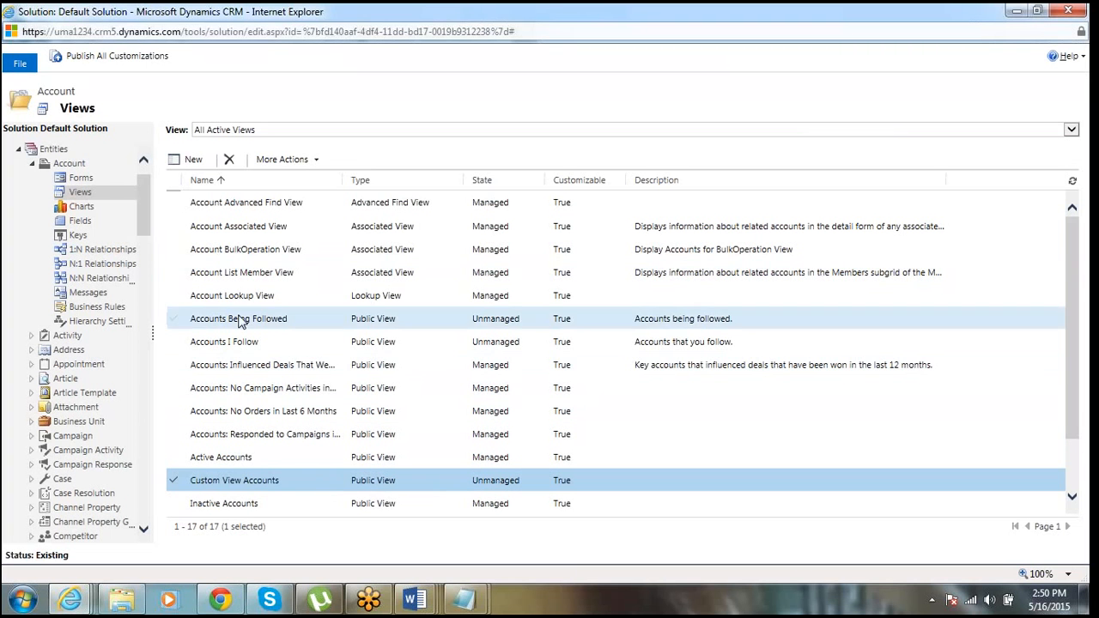
pyautogui.click(304, 163)
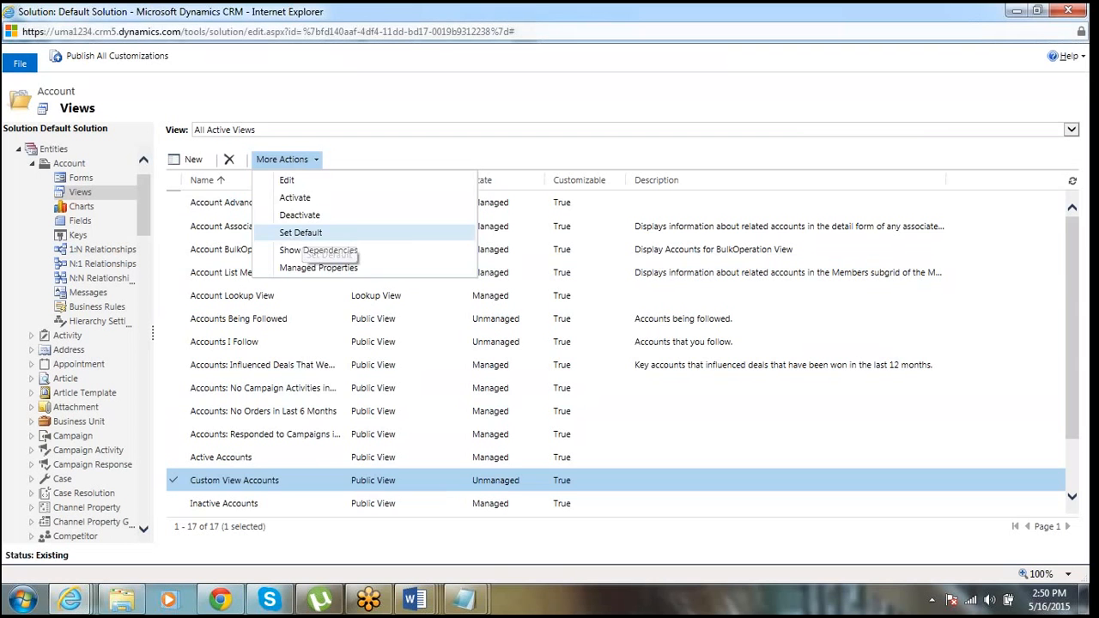
pyautogui.click(287, 233)
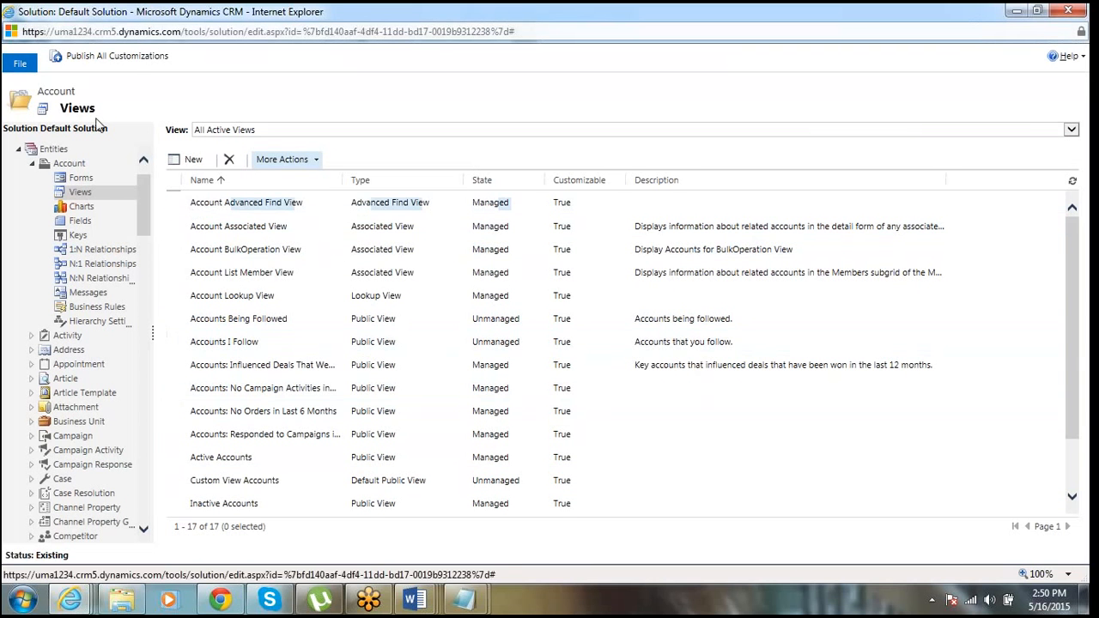
pyautogui.click(133, 68)
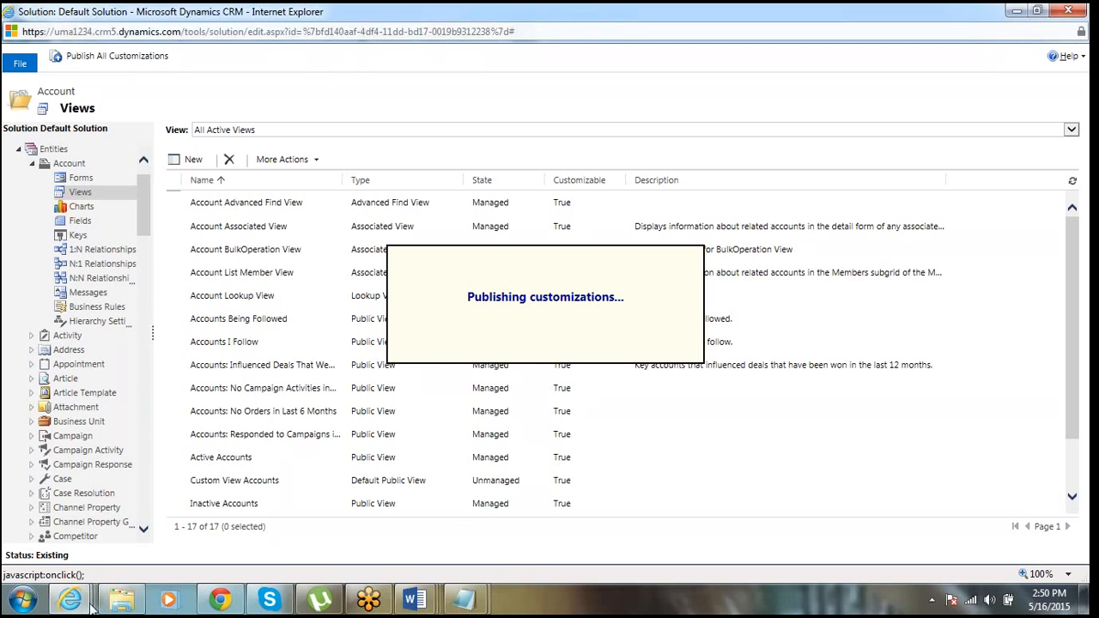
# In the main CRM window, reopen the Accounts list from the Service area and check its default view and available views
pyautogui.moveTo(78, 605)
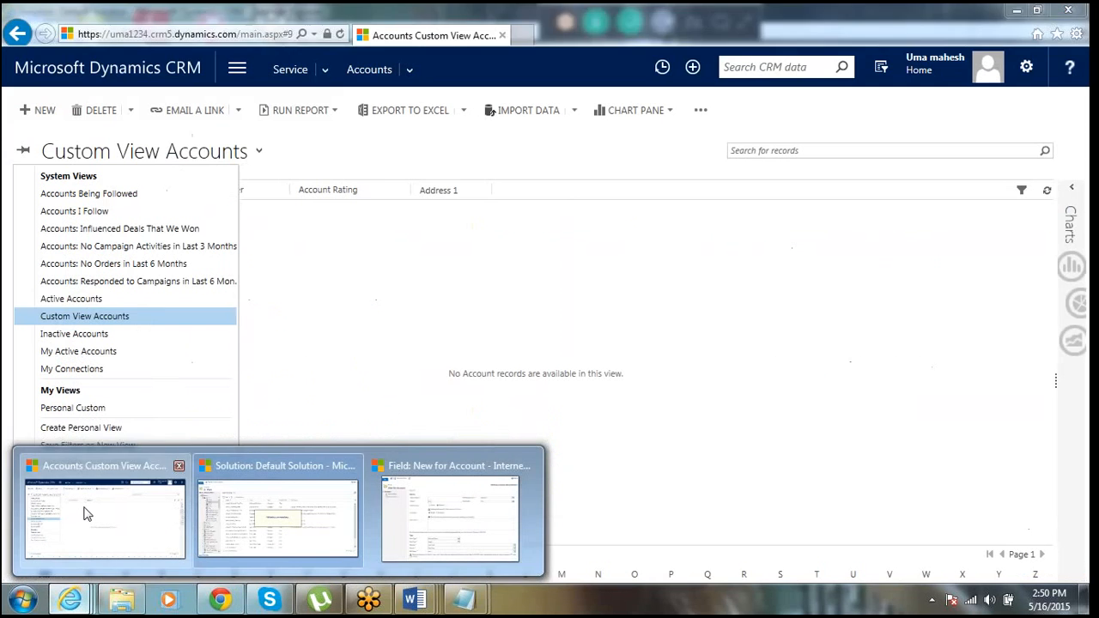
pyautogui.click(83, 515)
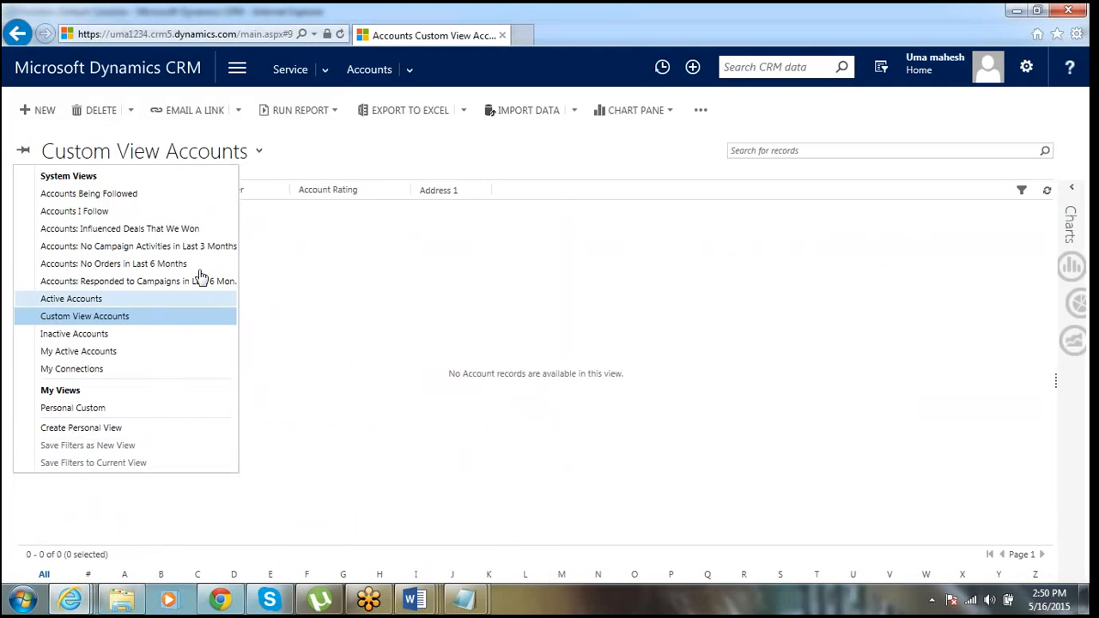
pyautogui.click(277, 71)
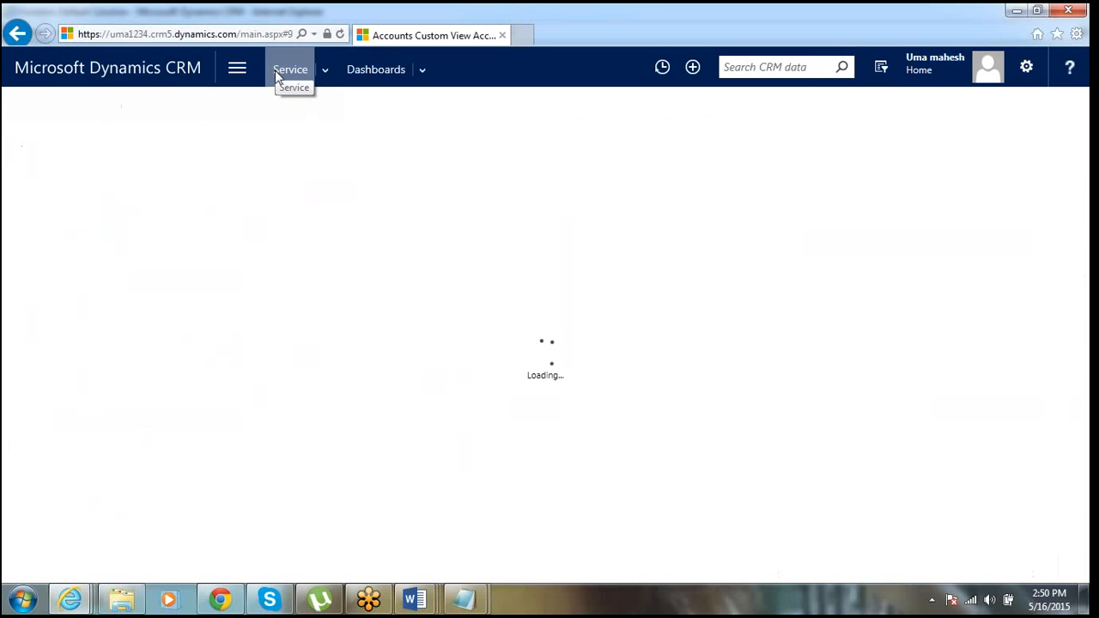
pyautogui.click(327, 69)
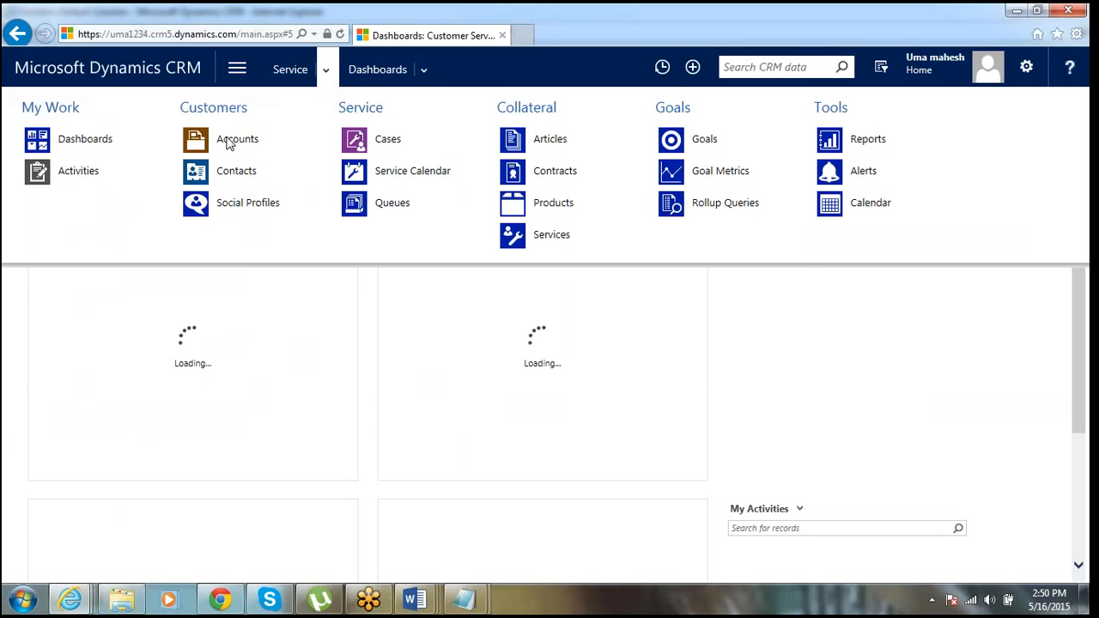
pyautogui.click(230, 140)
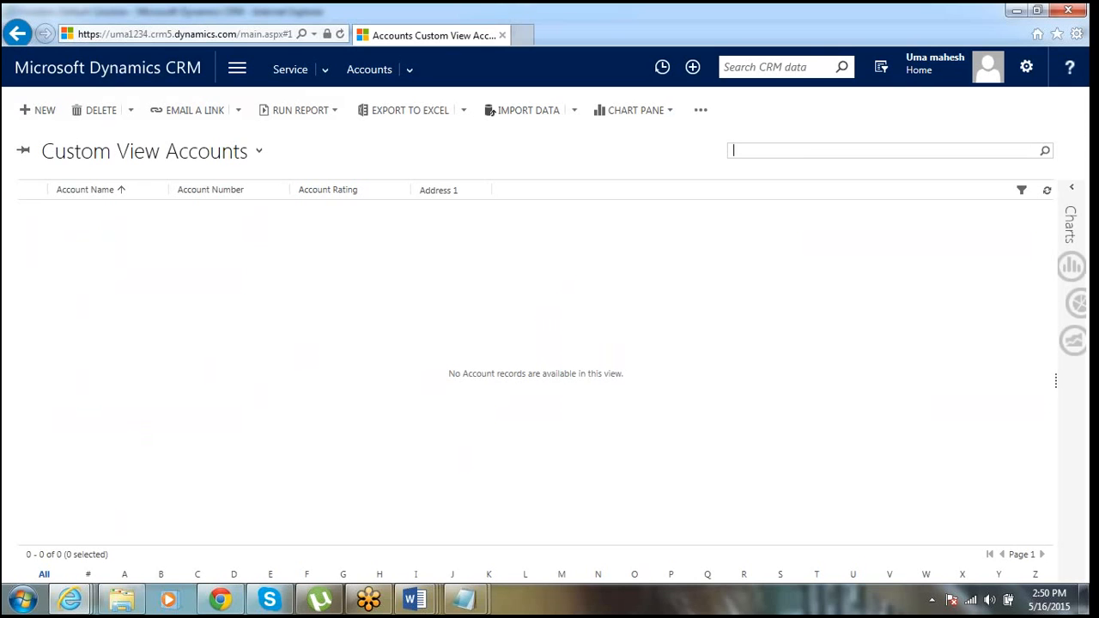
pyautogui.click(259, 152)
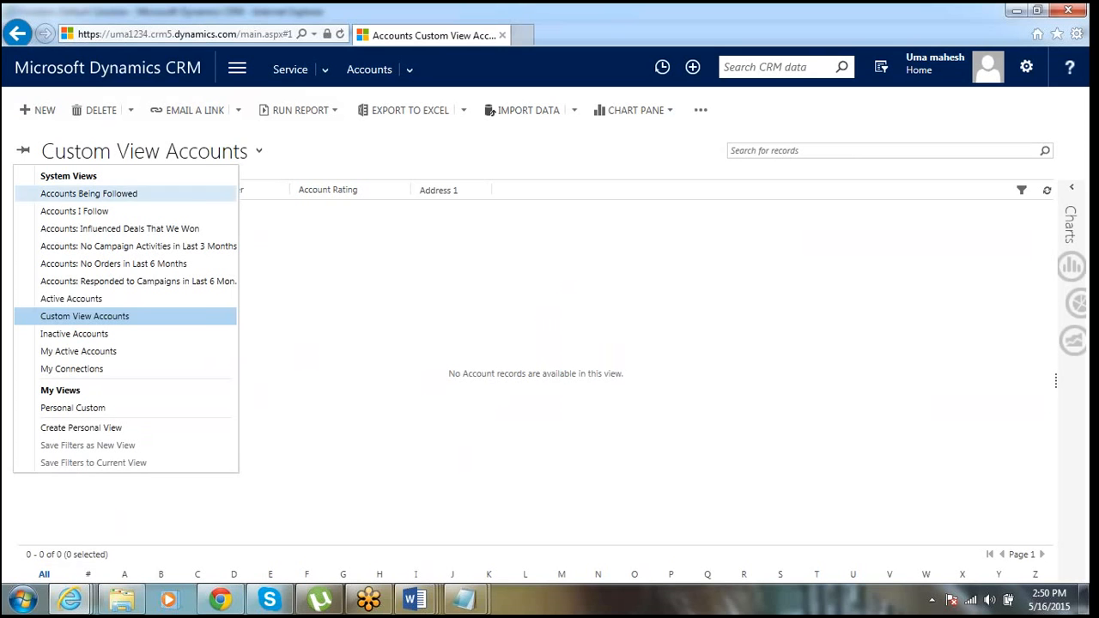